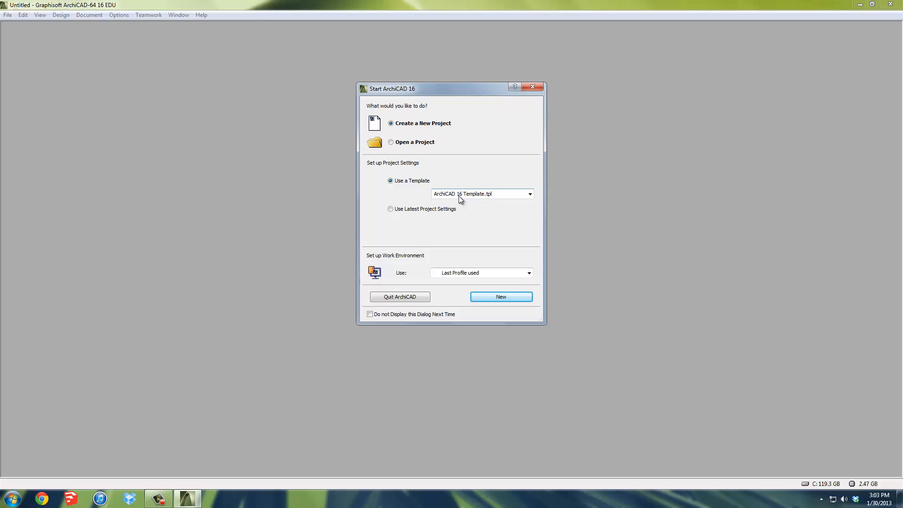
Step: Create a new project from the ArchiCAD 16 Template with the Default Profile as work environment
left_click(480, 278)
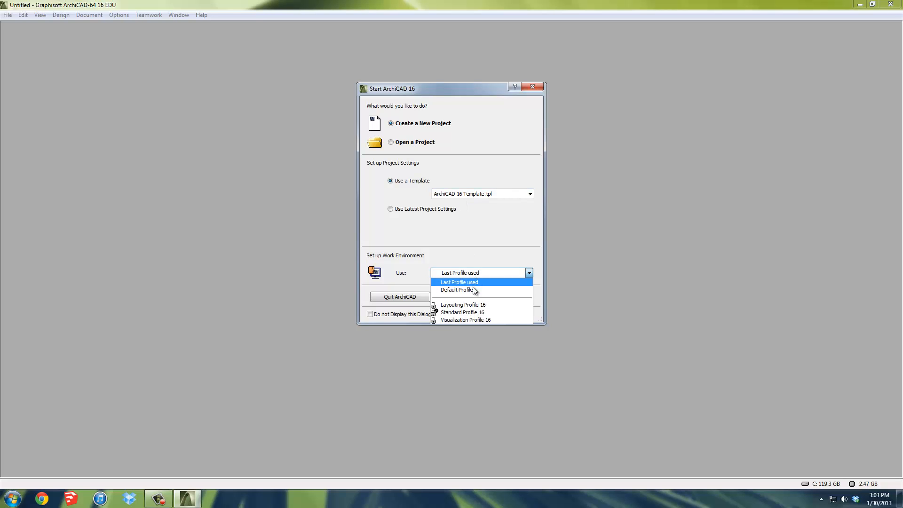
left_click(472, 288)
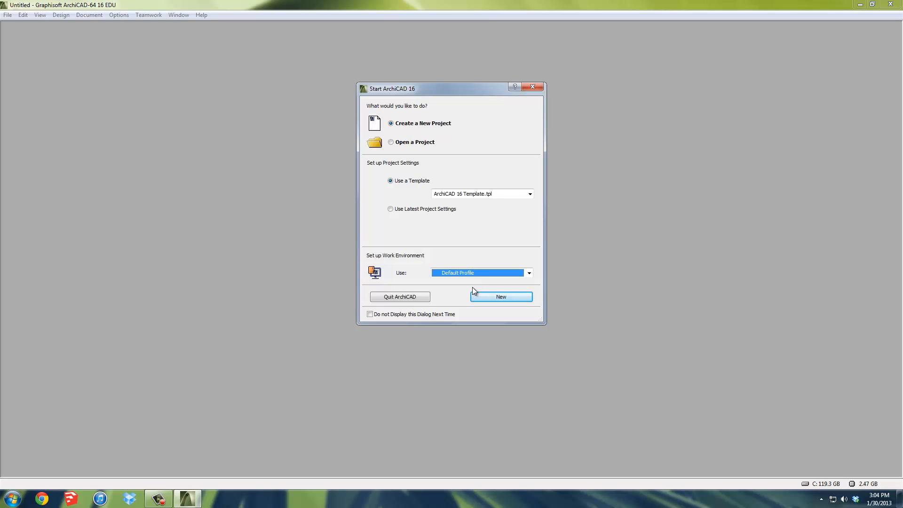
left_click(487, 295)
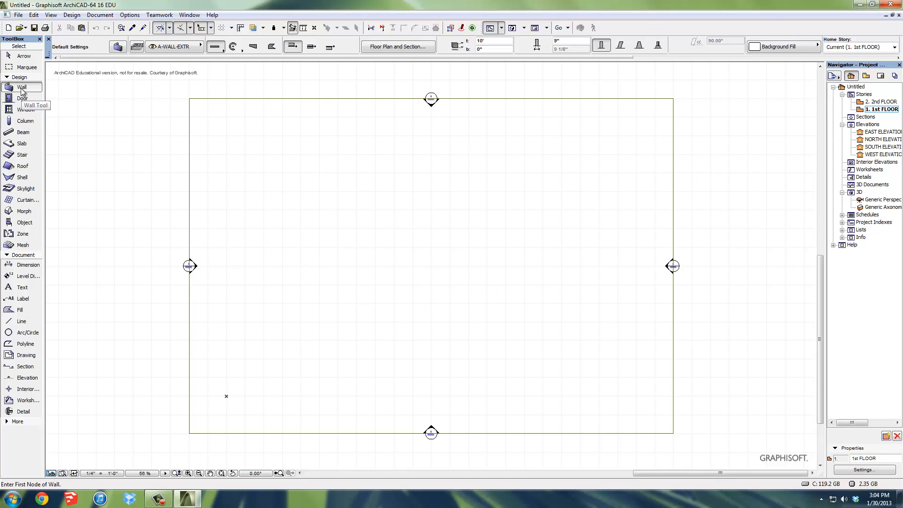
left_click(14, 422)
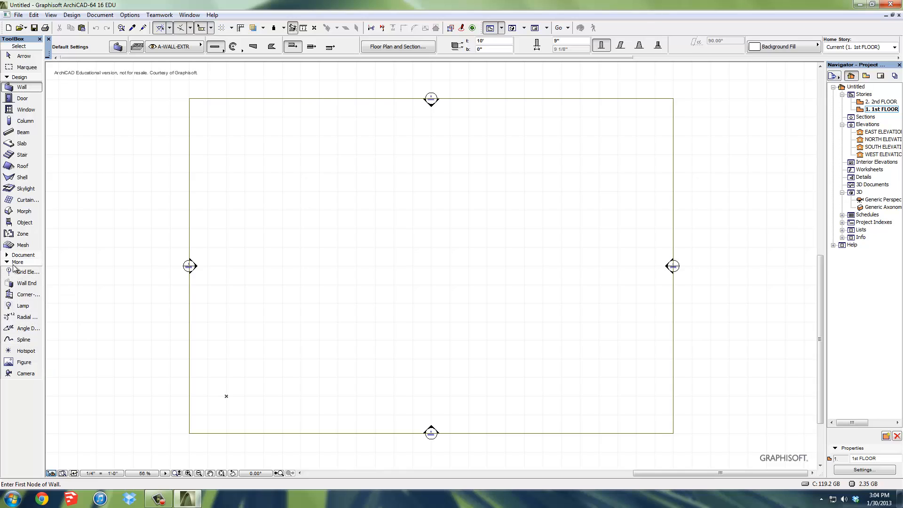
left_click(7, 256)
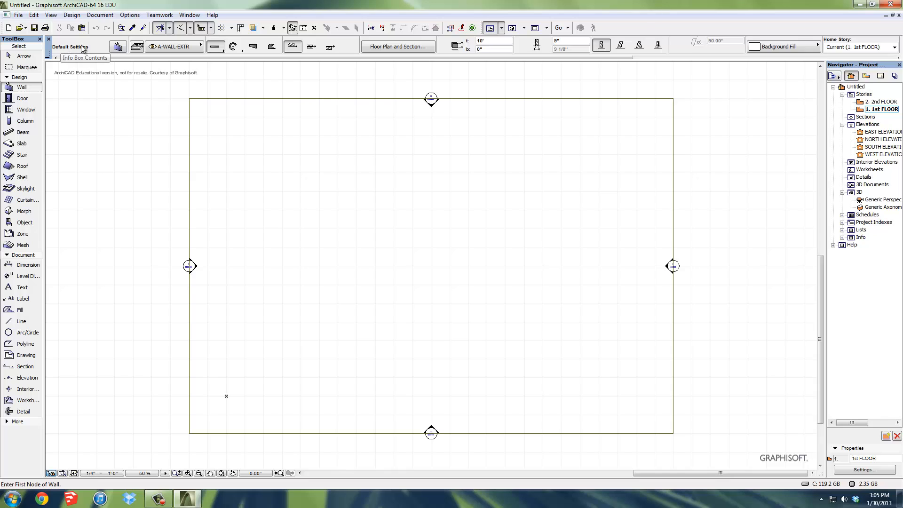
left_click(21, 99)
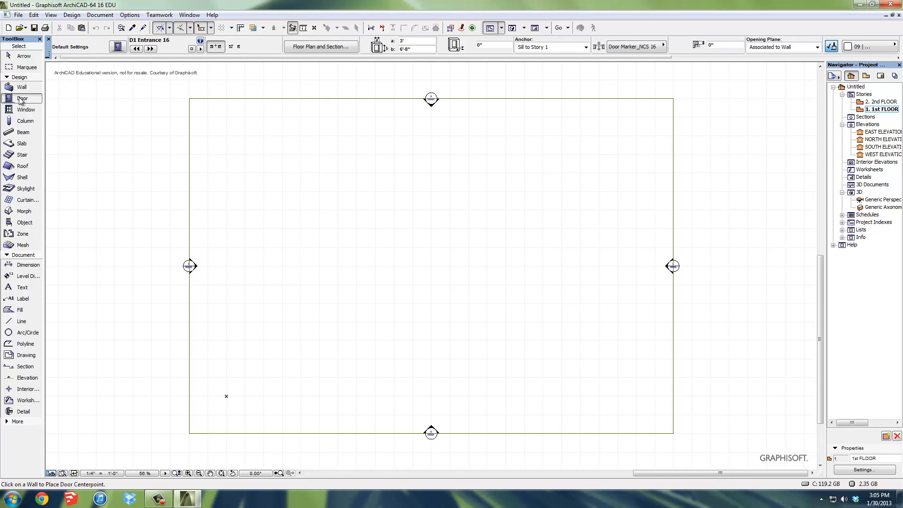
left_click(21, 110)
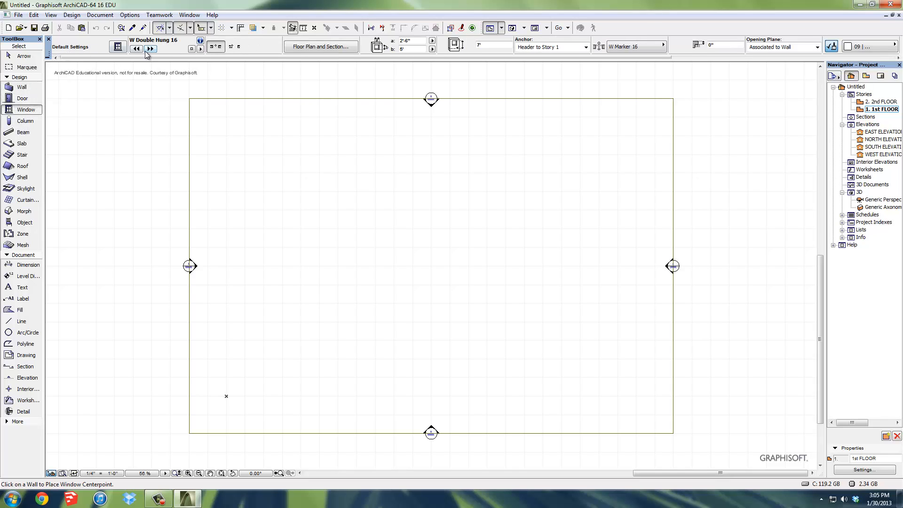
Step: In the default wall settings, set the cut fill to Siding 2x6 Wd.Stud and the first surface material to 07 | Siding-08" V
left_click(22, 86)
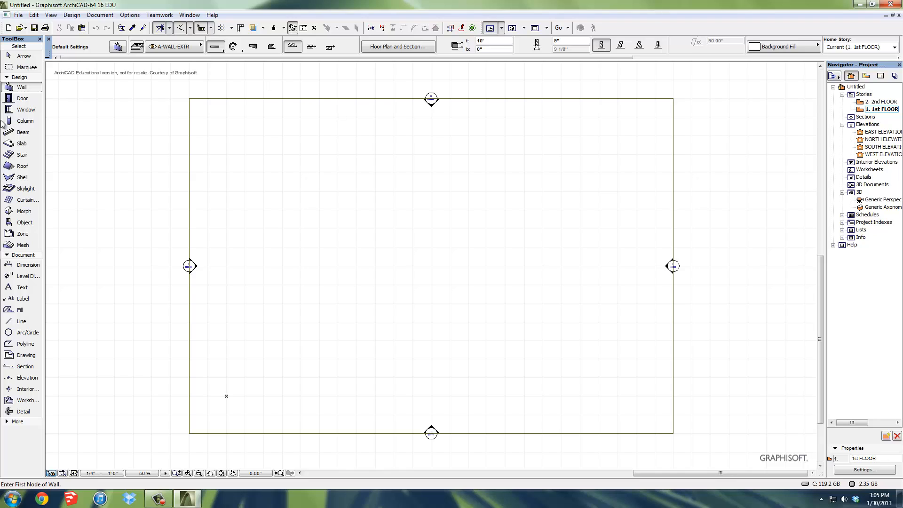
left_click(116, 51)
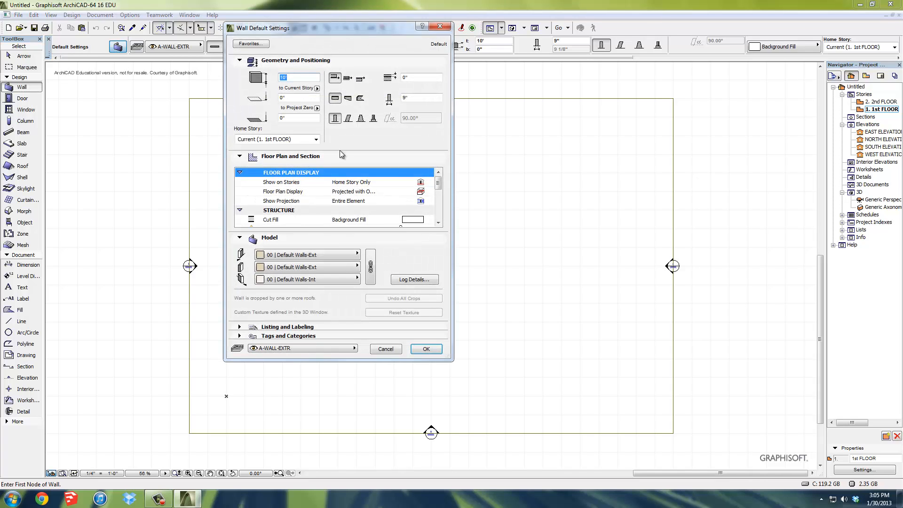
left_click(415, 223)
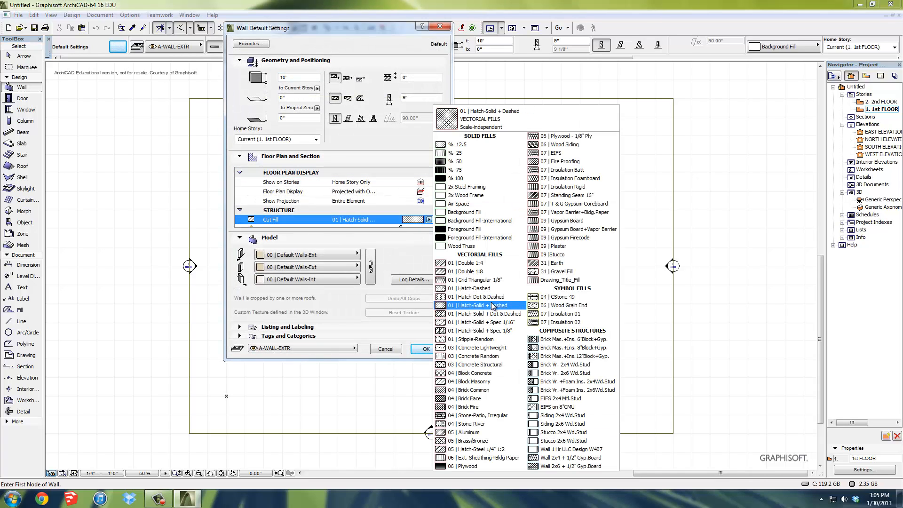
left_click(555, 425)
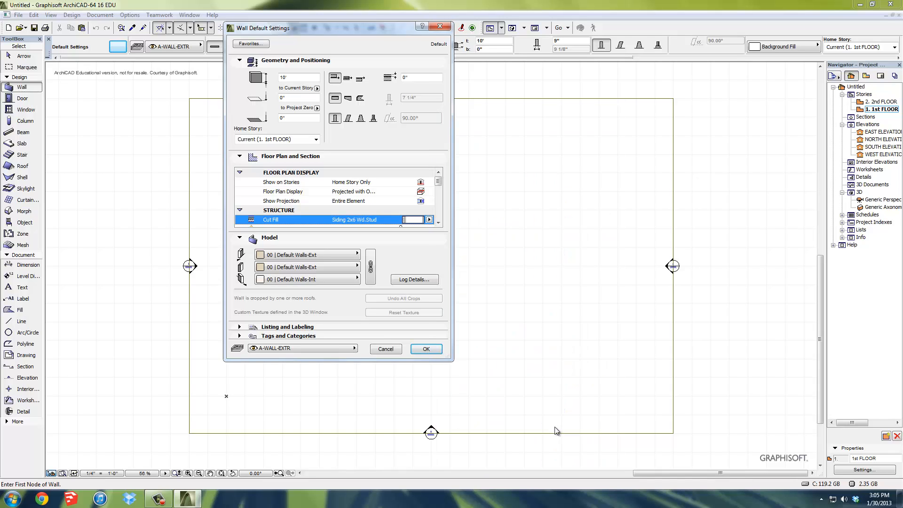
left_click(308, 258)
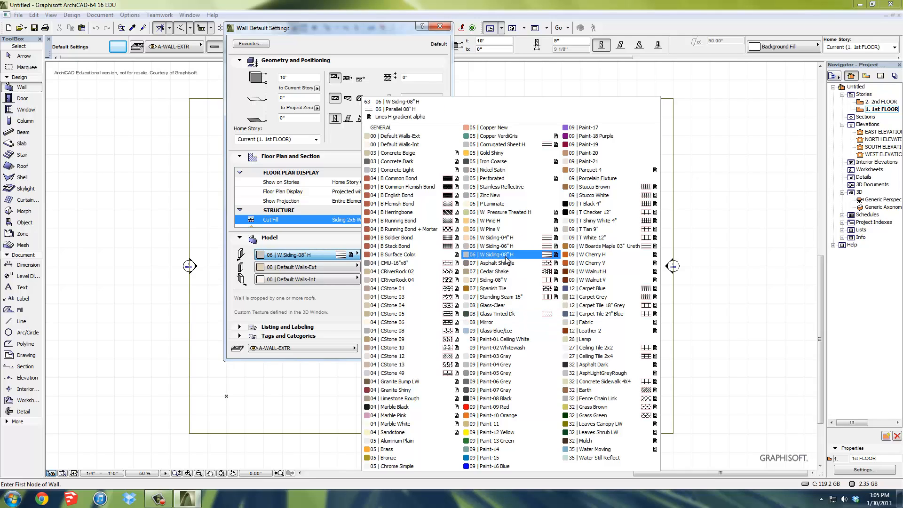
left_click(498, 282)
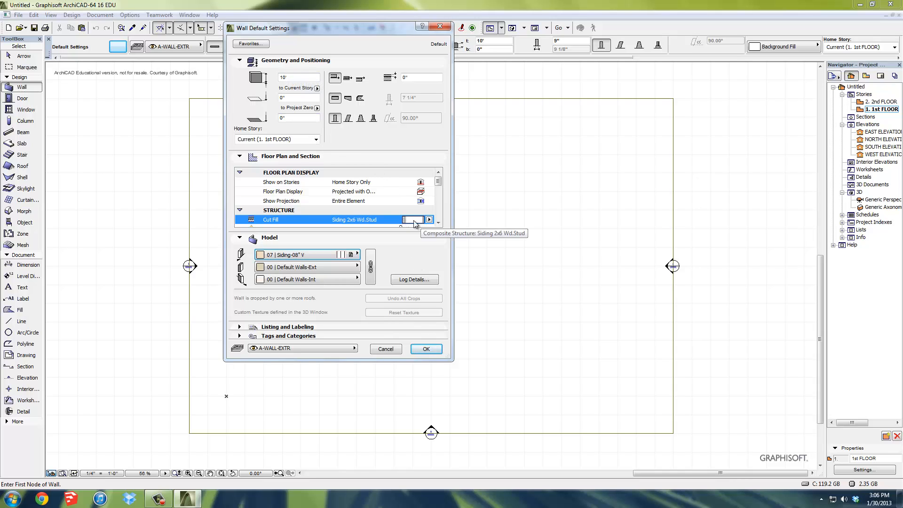
left_click(425, 348)
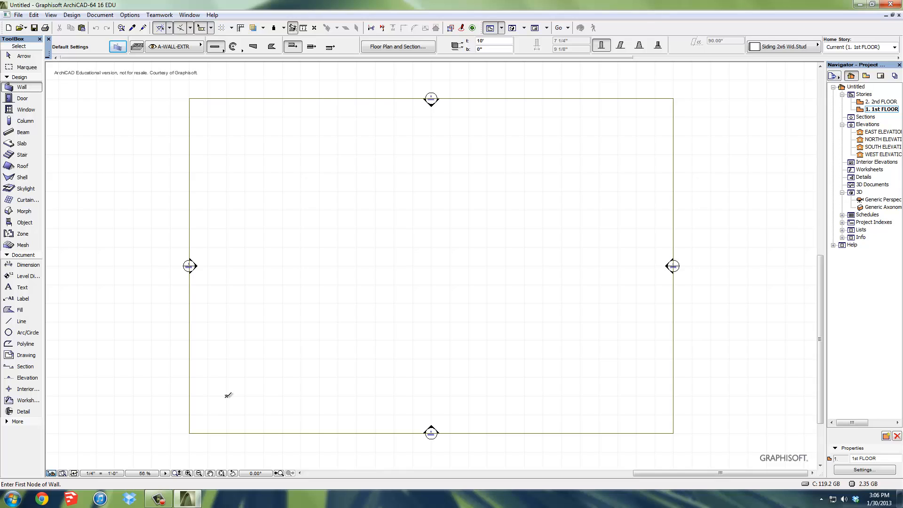
Step: Draw a 25' exterior wall straight up from the project origin, using the Right construction method
left_click(226, 396)
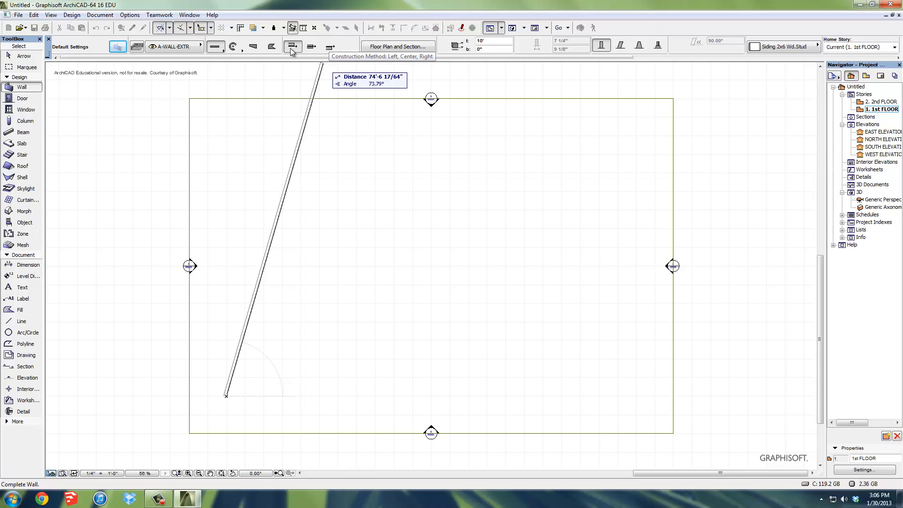
left_click(331, 48)
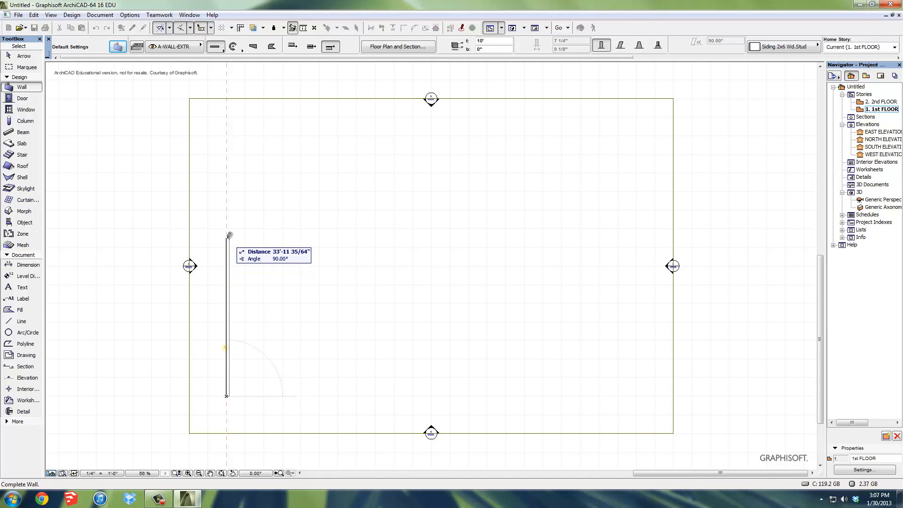
type("25")
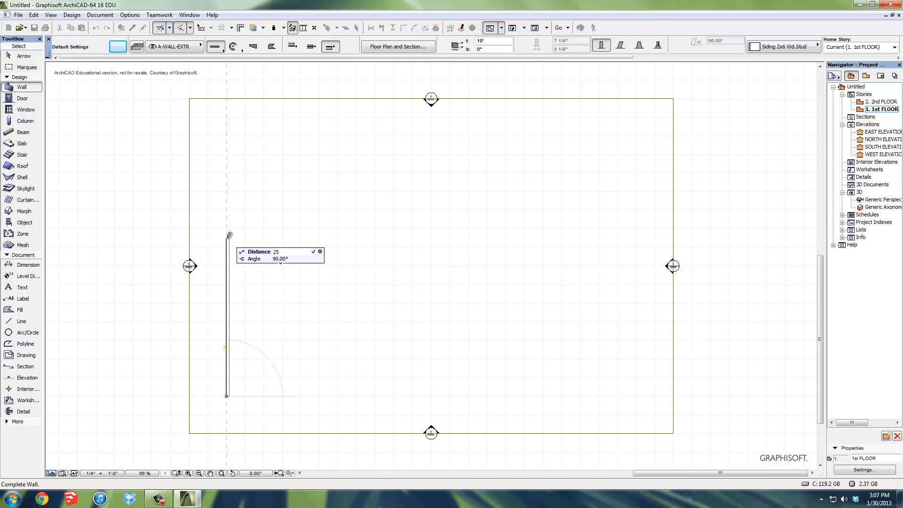
key("Return")
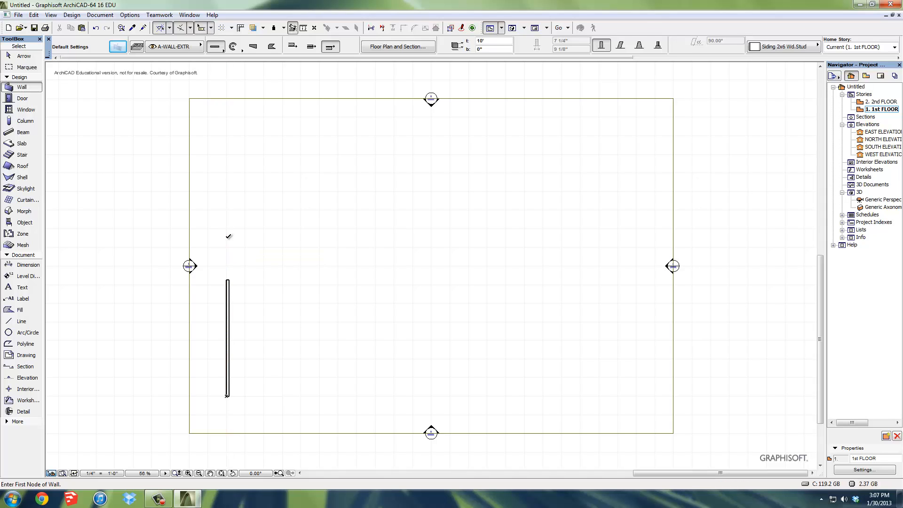
Step: Draw a 20' horizontal wall to the right from the upper end of the 25' wall
left_click(226, 281)
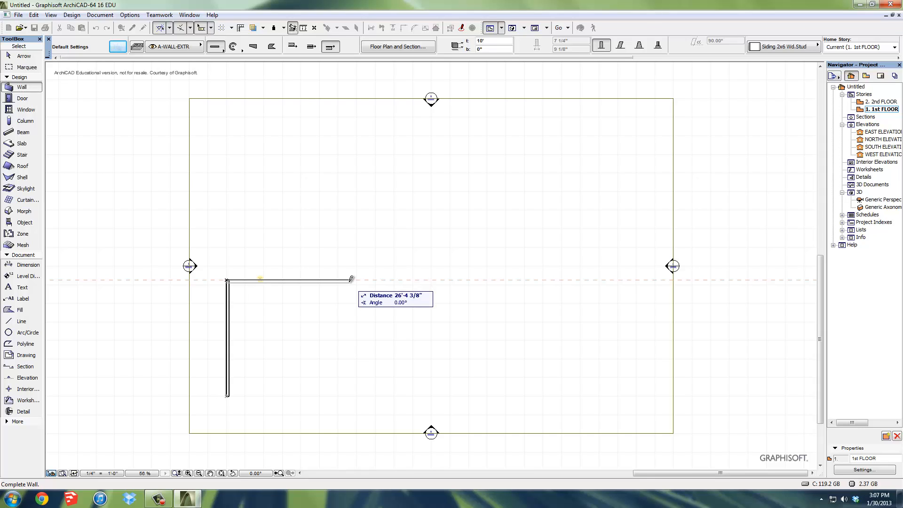
type("20")
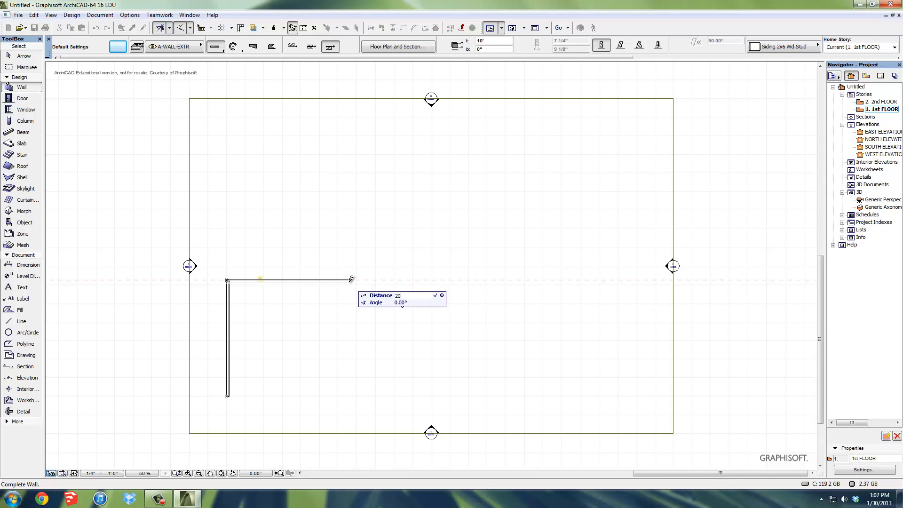
key("Return")
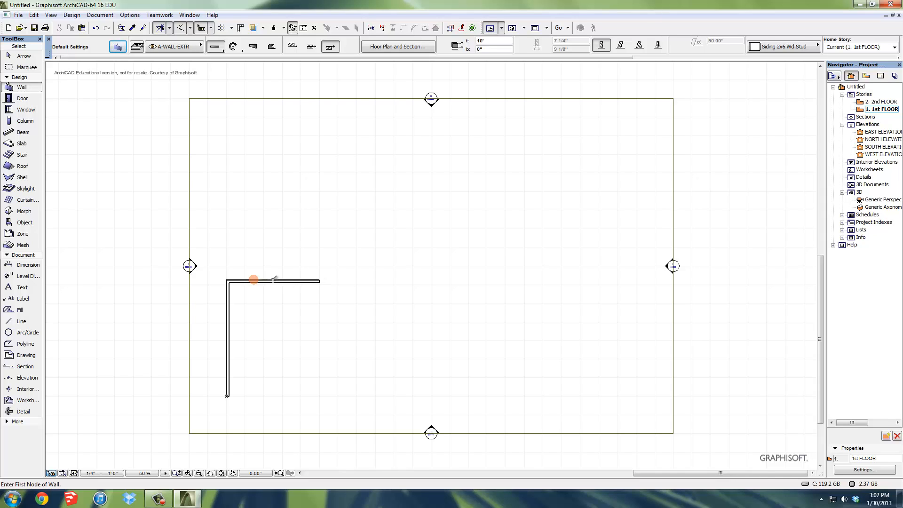
Step: Draw a short wall down from the end of the 20' wall and continue with a horizontal wall to the right
left_click(320, 281)
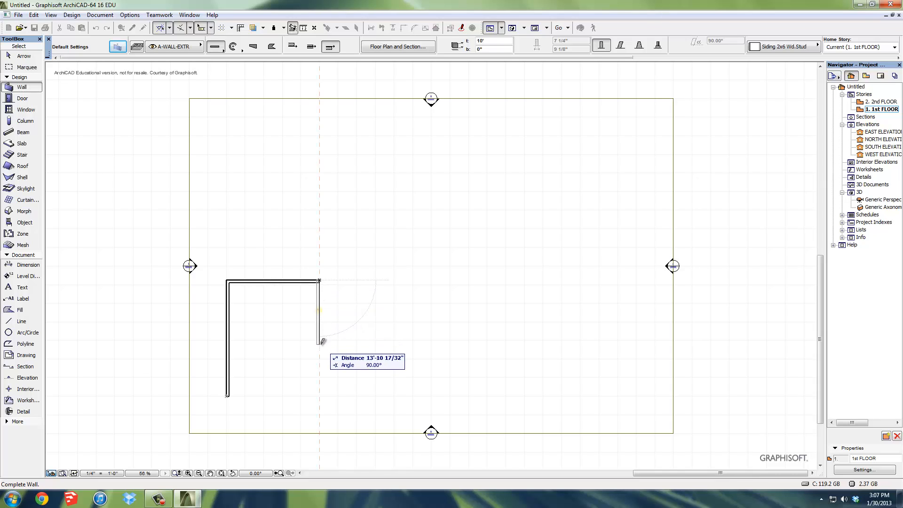
key("Escape")
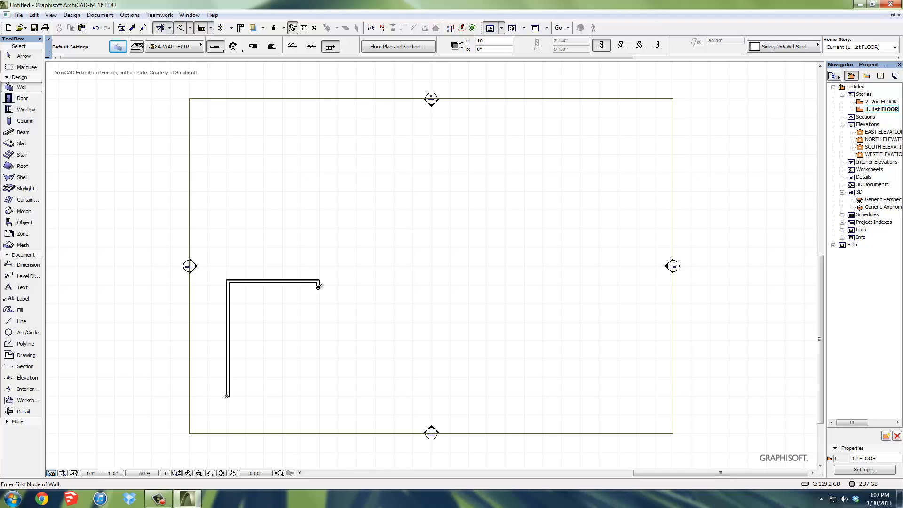
left_click(319, 288)
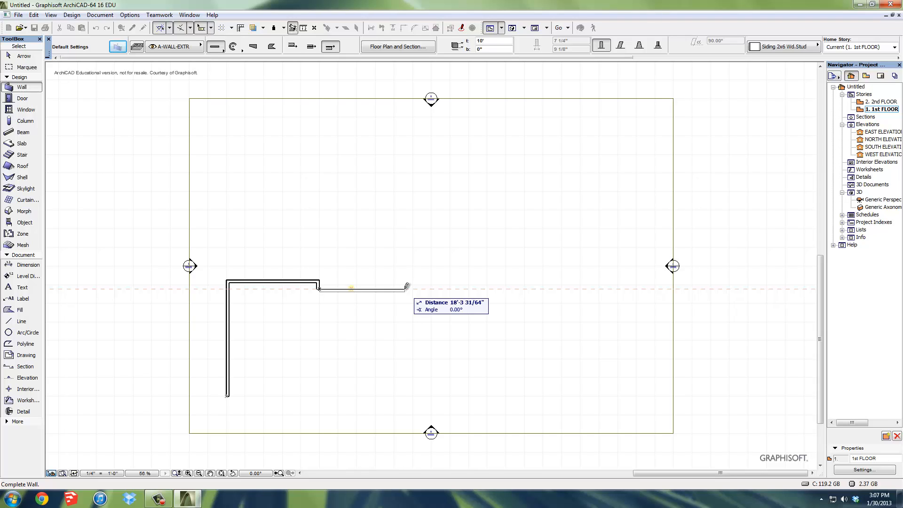
left_click(406, 287)
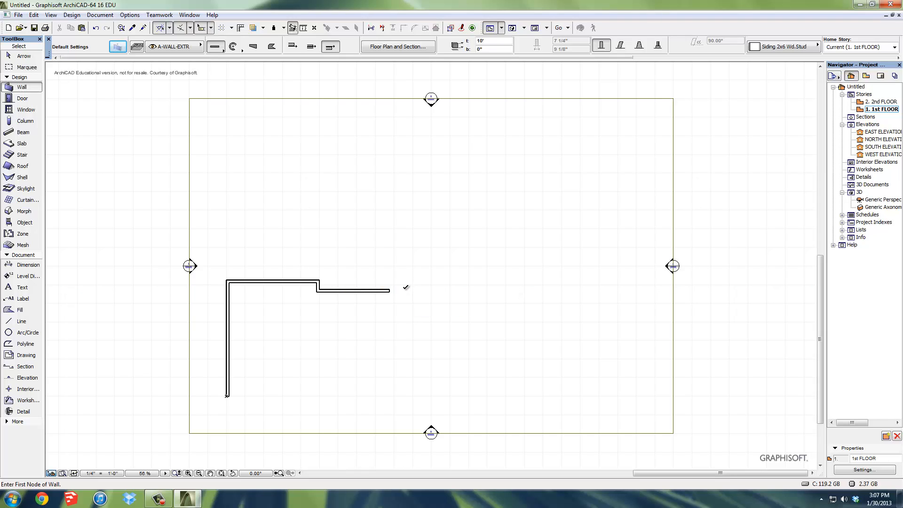
Step: Draw a 23' wall down from the last wall's right end, aligned with the lower end of the left wall
left_click(389, 290)
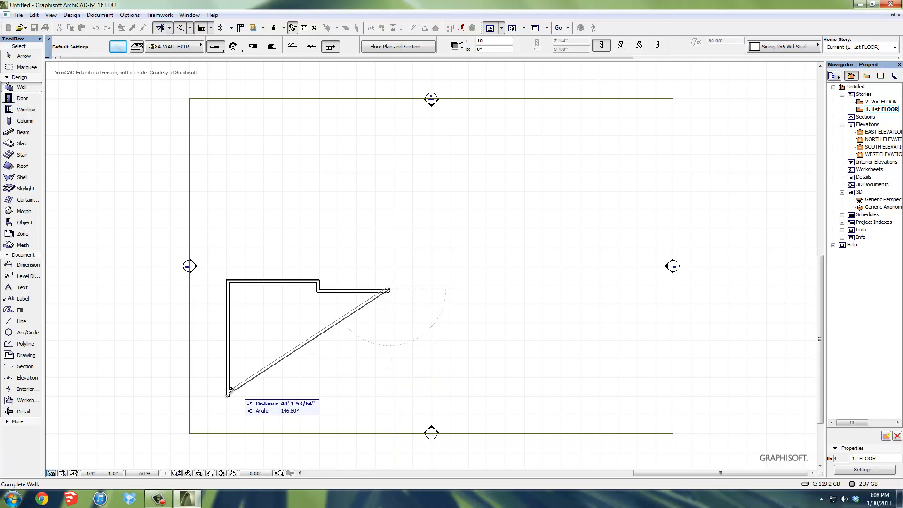
left_click(388, 394)
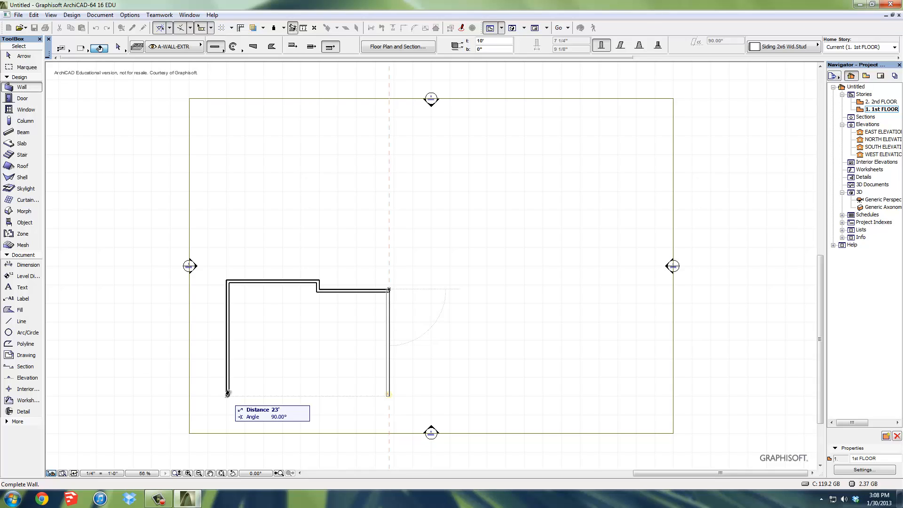
key("Escape")
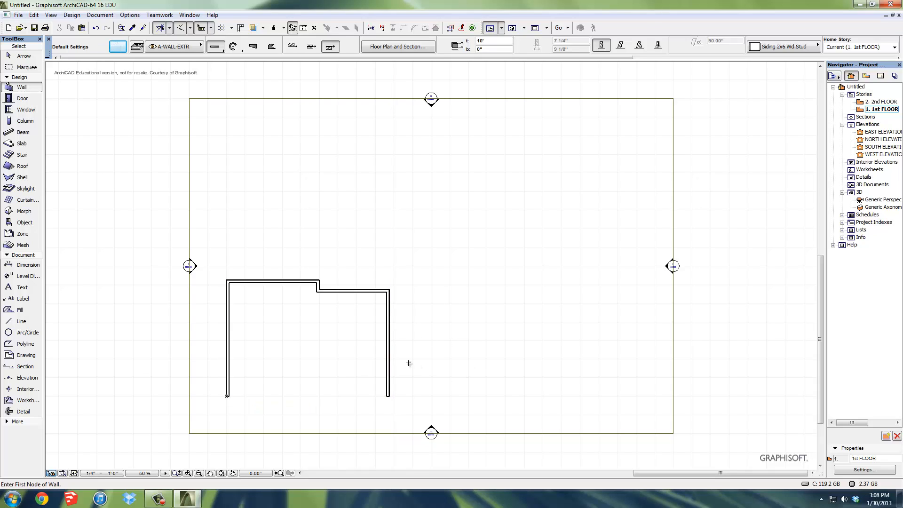
Step: Draw a bottom wall about 14' to the left from the right wall's lower end, with a short return wall upward
left_click(388, 394)
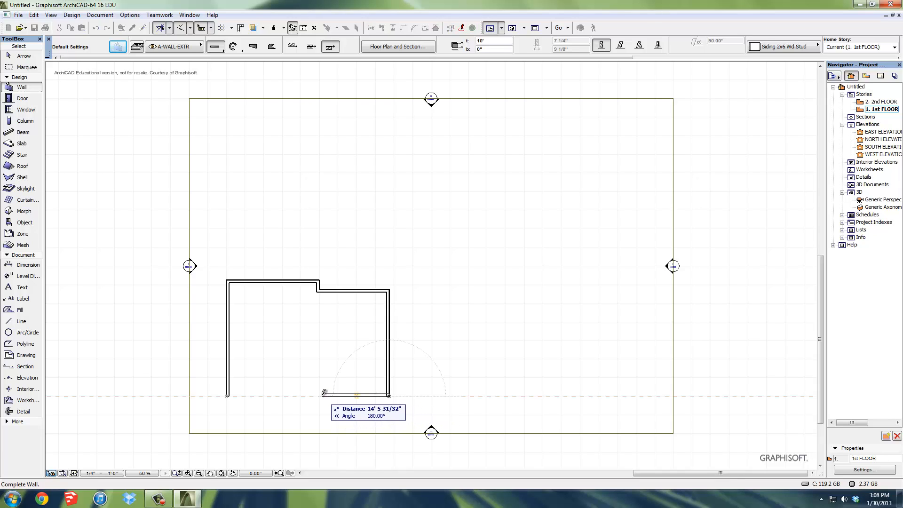
left_click(323, 393)
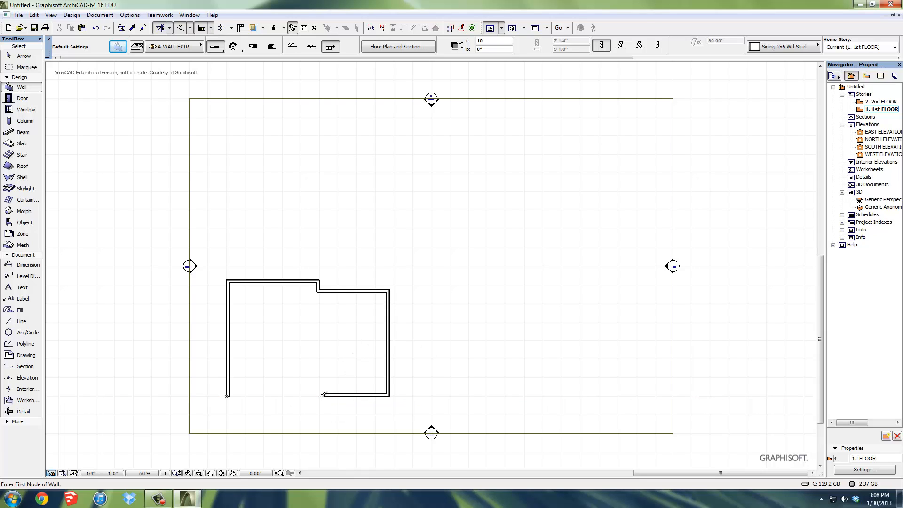
left_click(323, 394)
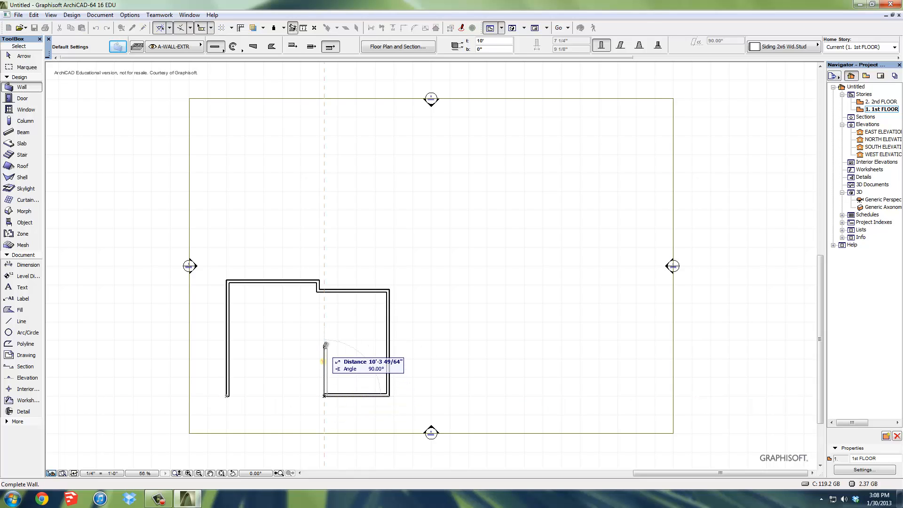
left_click(324, 387)
Step: Form the entry recess with a 6' wall to the left and a 2' wall back down to the bottom wall line
left_click(324, 387)
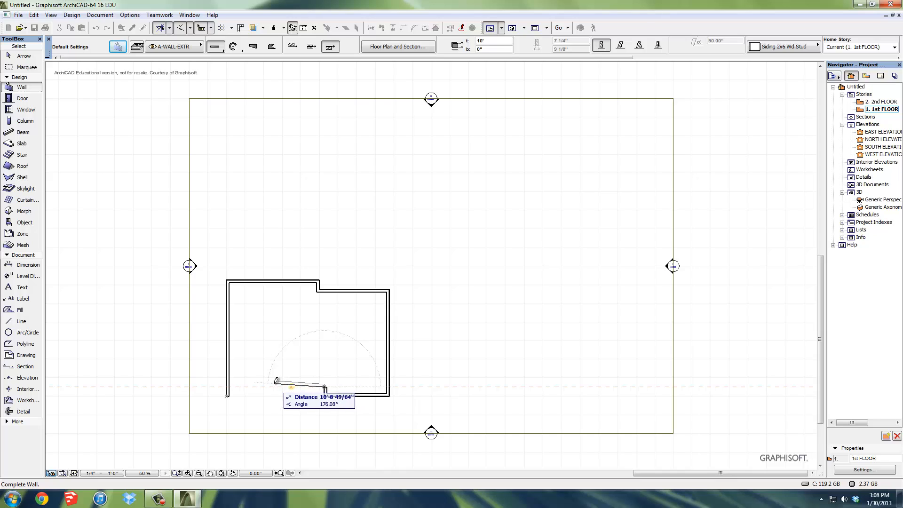
type("6")
key("Return")
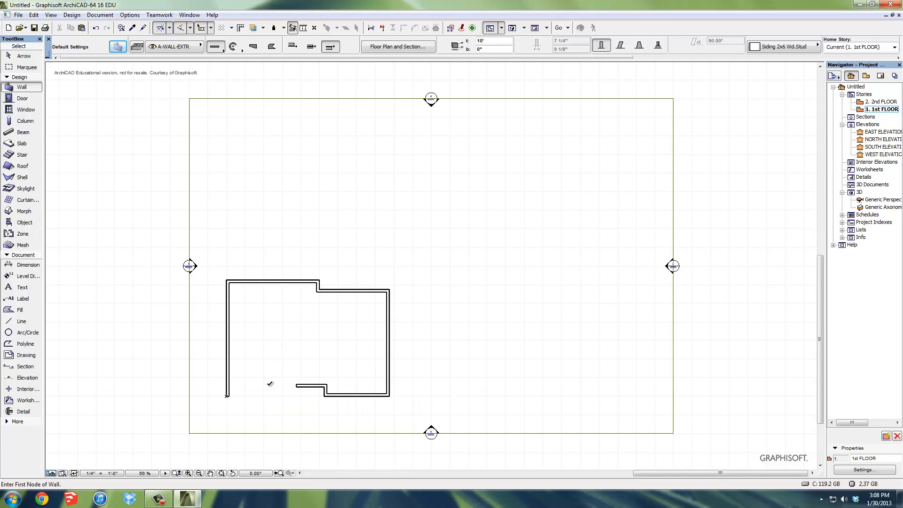
left_click(297, 385)
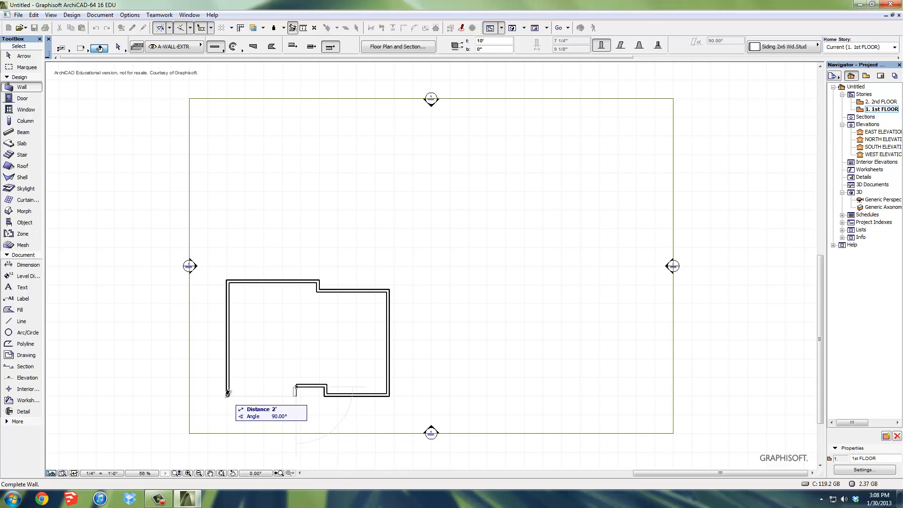
key("Return")
Step: Finish the entry recess's 2' return wall and close the exterior outline with a bottom wall to the left wall's lower end
left_click(297, 395)
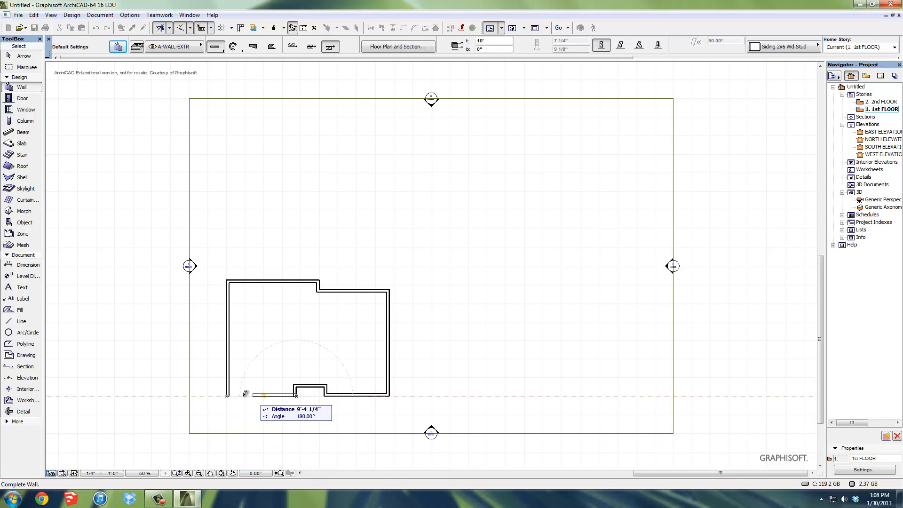
left_click(227, 394)
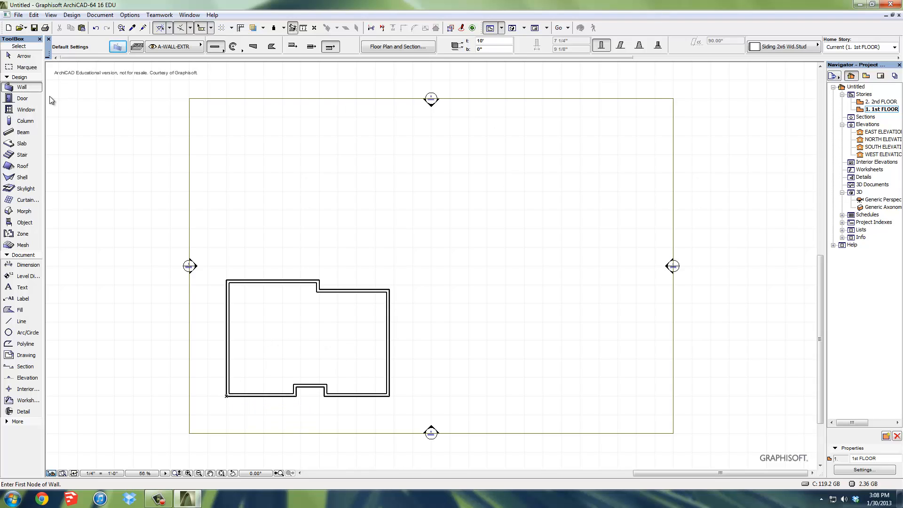
left_click(23, 57)
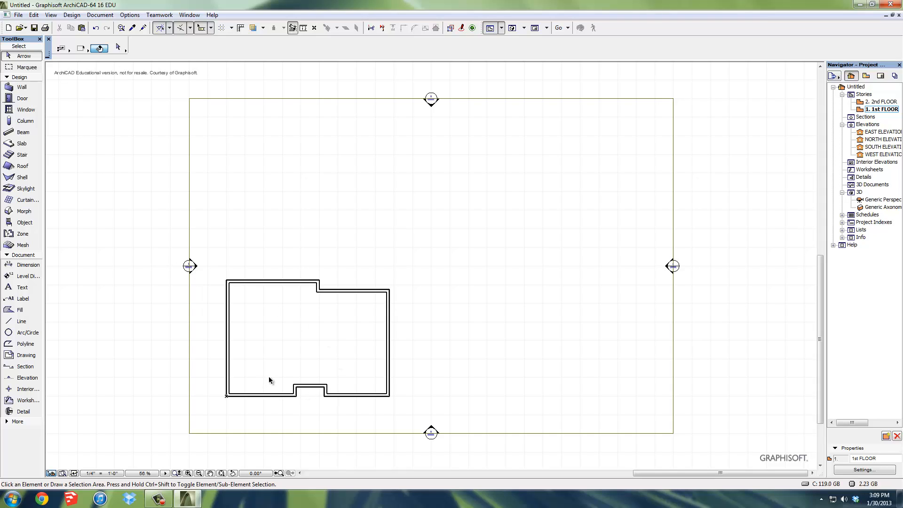
Step: Set the default wall to the A-WALL-INTR layer and the Wall 2x4 + 1/2" Gyp.Board composite structure
scroll(271, 375, "up", 4)
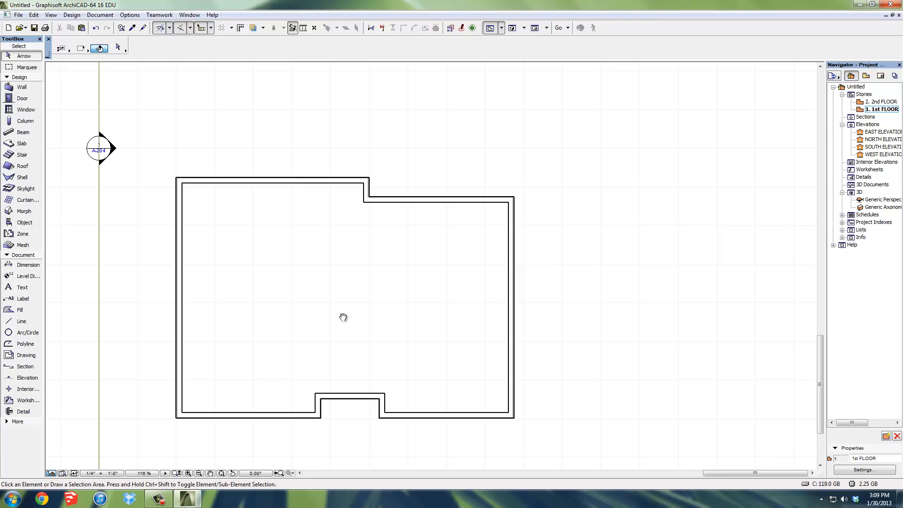
middle_click_drag(343, 317, 359, 284)
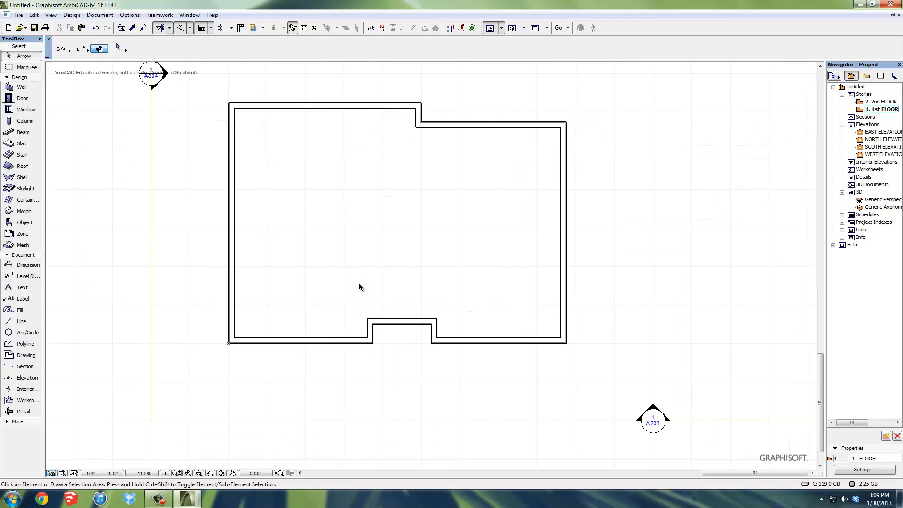
left_click(16, 89)
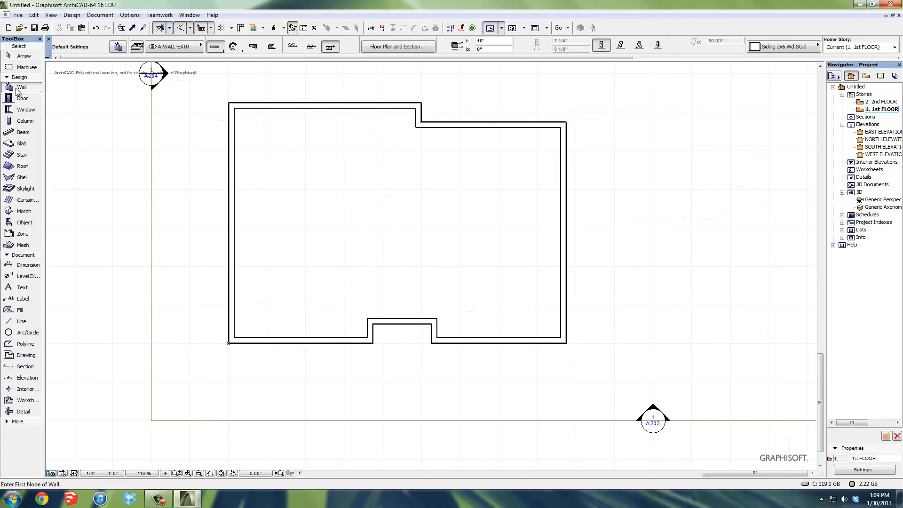
left_click(188, 47)
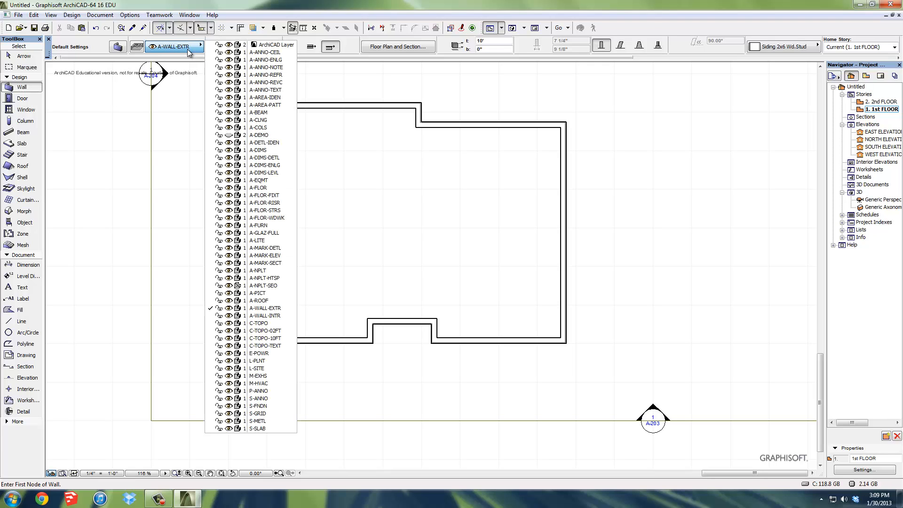
left_click(272, 315)
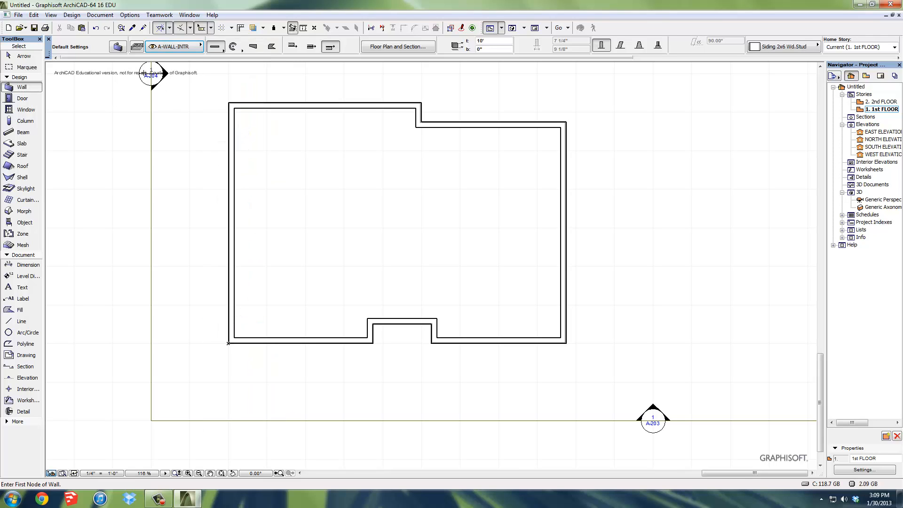
left_click(119, 48)
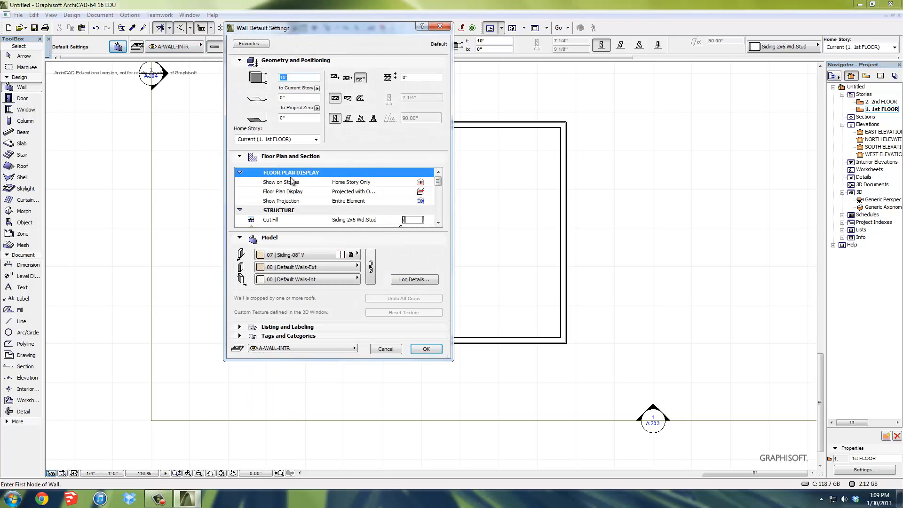
left_click(412, 218)
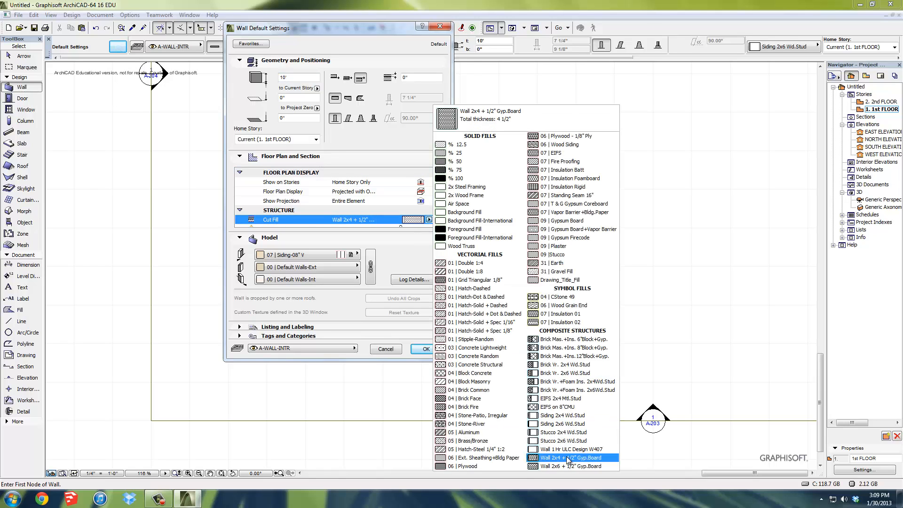
left_click(569, 458)
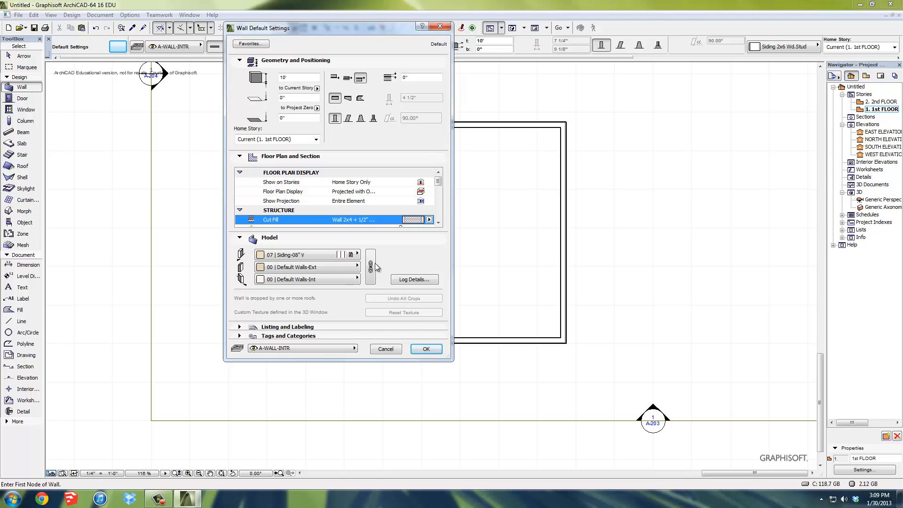
Step: Assign the 00 | Default Walls-Int material to all three default wall surfaces by linking them, and apply the settings
left_click(346, 256)
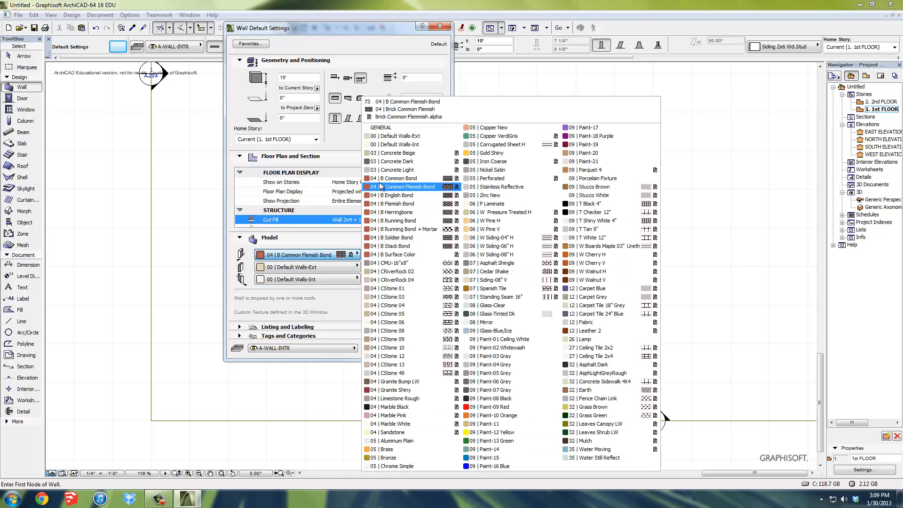
left_click(394, 145)
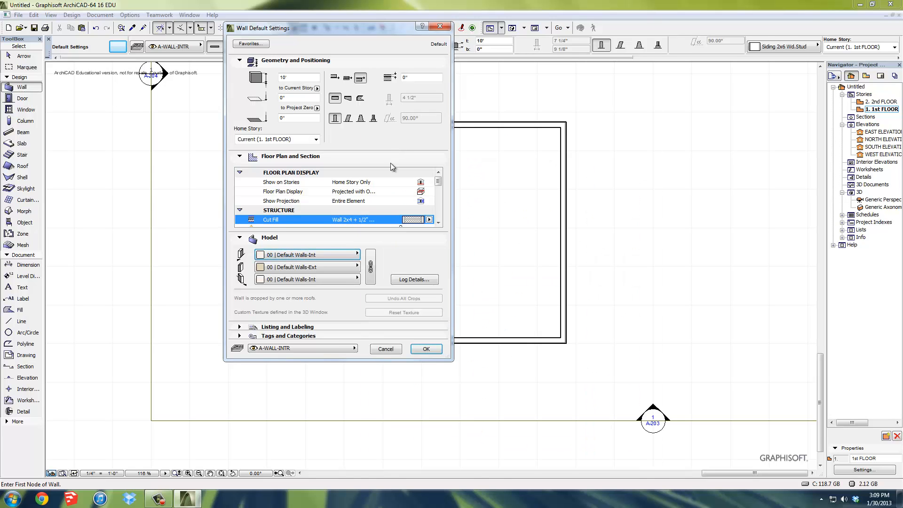
left_click(371, 266)
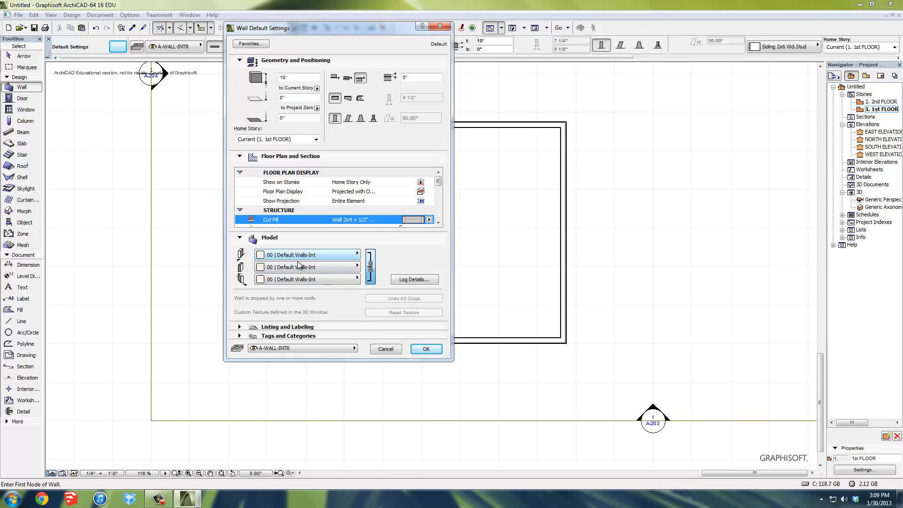
left_click(426, 349)
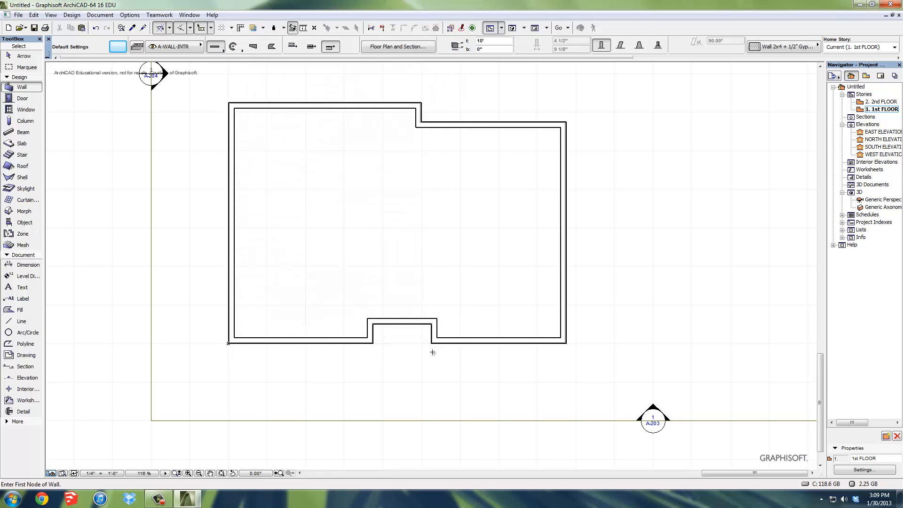
Step: Draw a vertical interior wall about 13' up from the entry recess's upper right inner corner, with its body left of the reference line
left_click(437, 318)
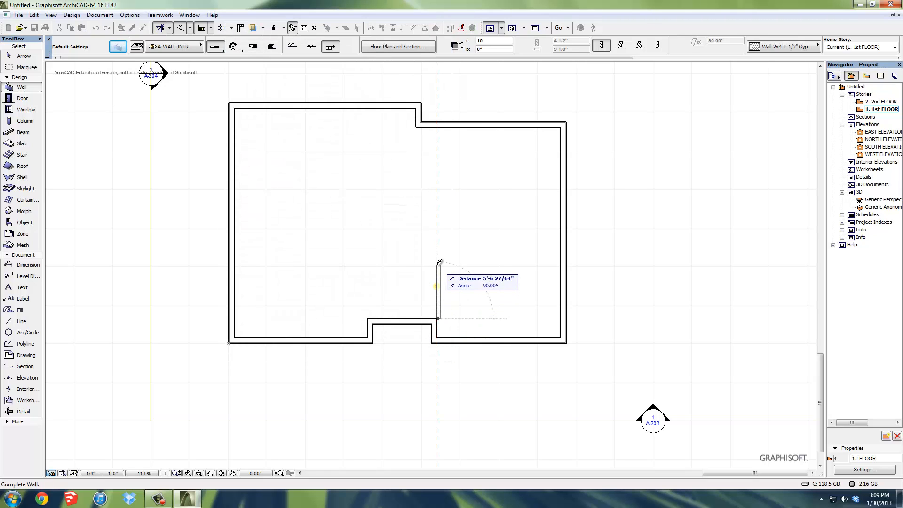
scroll(440, 308, "up", 5)
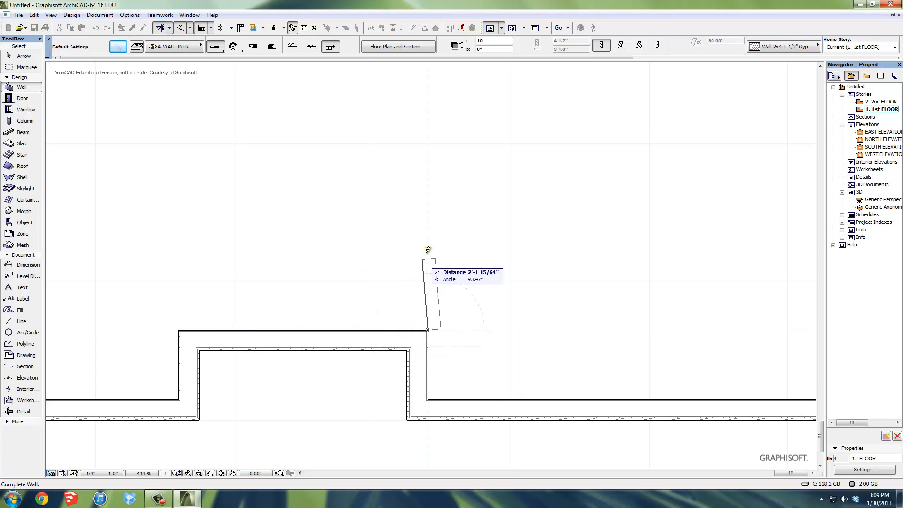
left_click(293, 49)
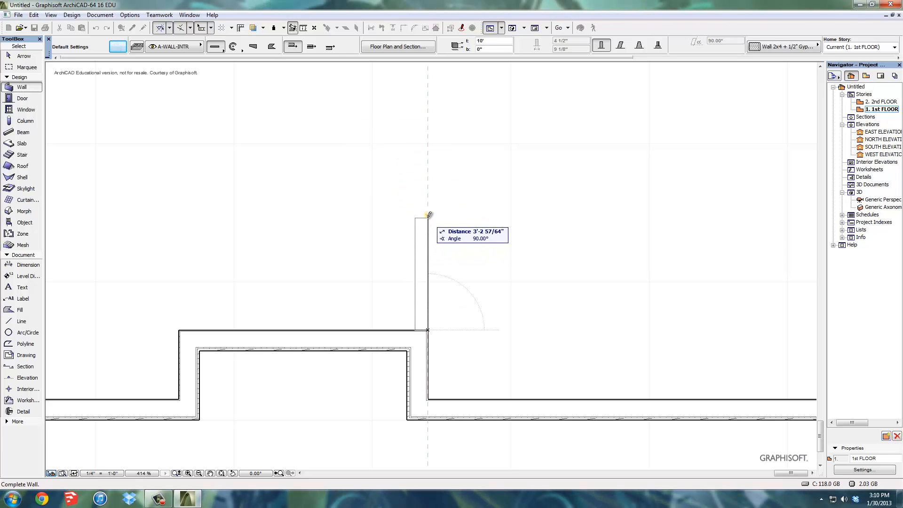
scroll(409, 372, "down", 2)
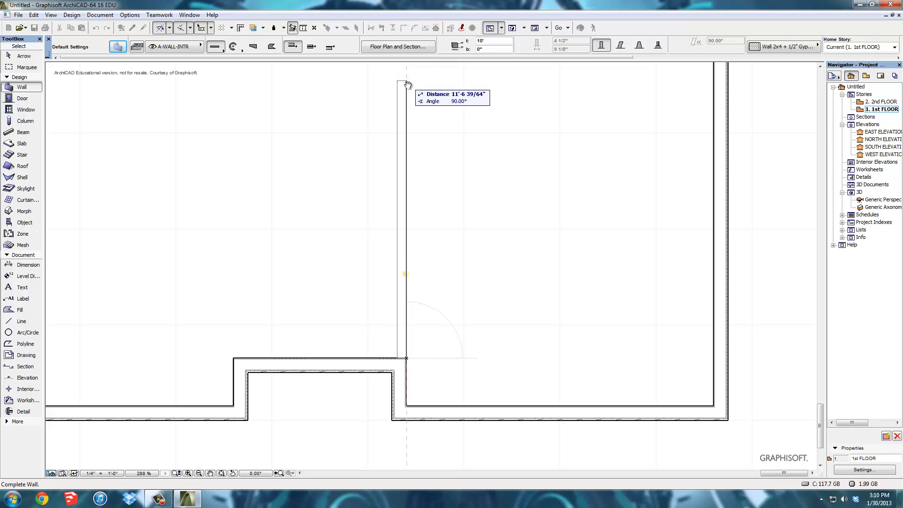
key("Escape")
middle_click_drag(405, 78, 405, 163)
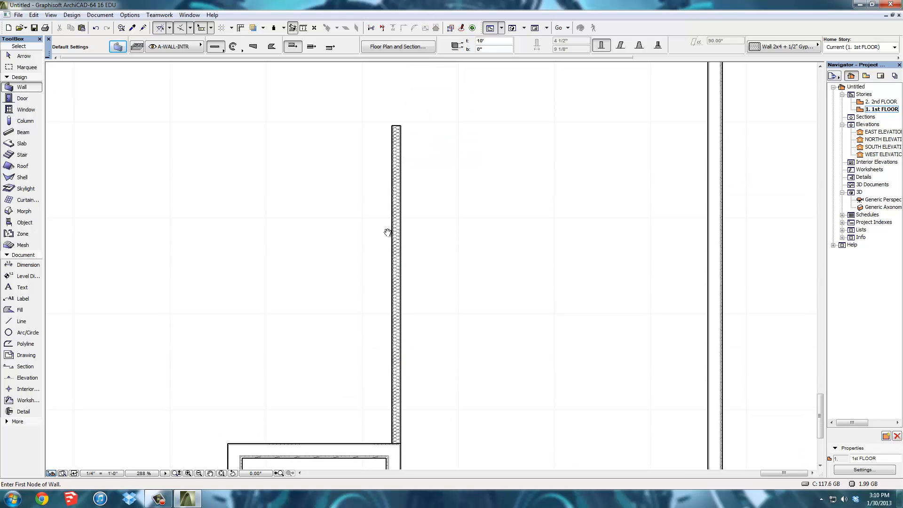
scroll(383, 238, "down", 1)
left_click(22, 56)
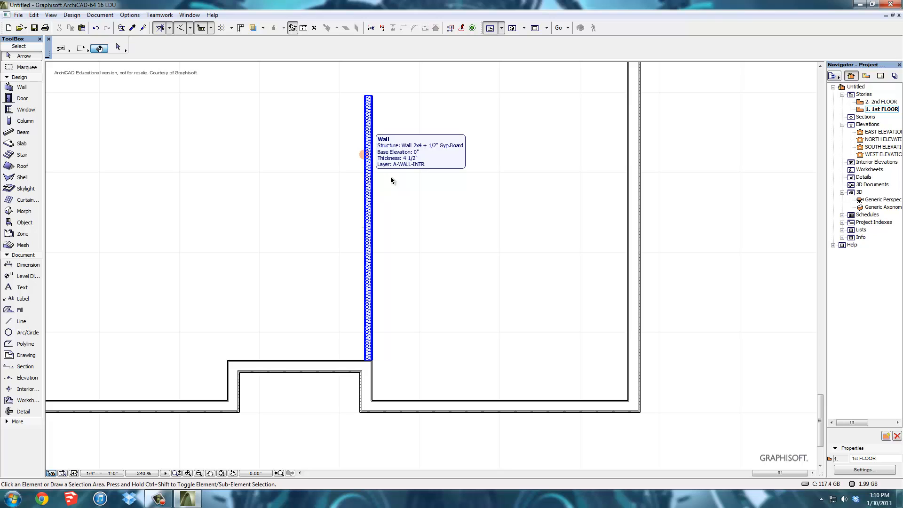
Step: Draw a horizontal interior wall from the right exterior wall's inner face to the vertical interior wall, with its body above the reference line
scroll(484, 173, "down", 1)
middle_click_drag(483, 173, 428, 290)
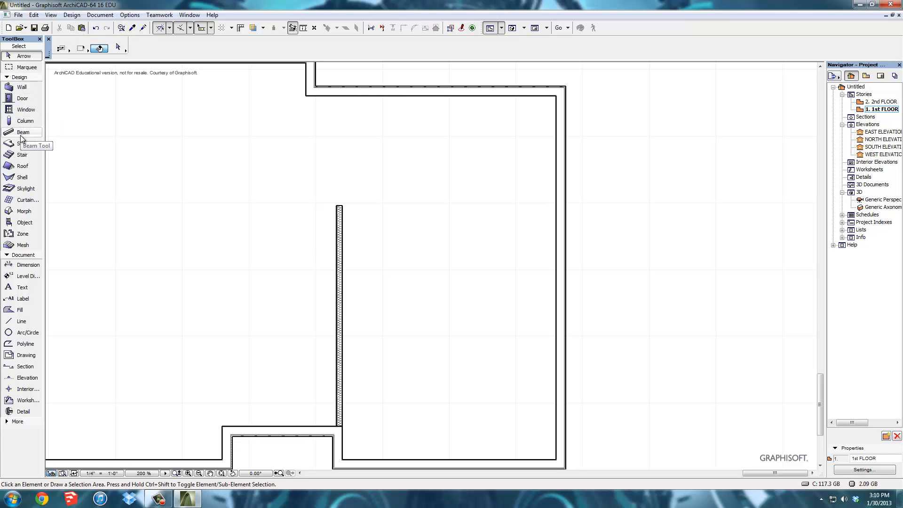
left_click(21, 87)
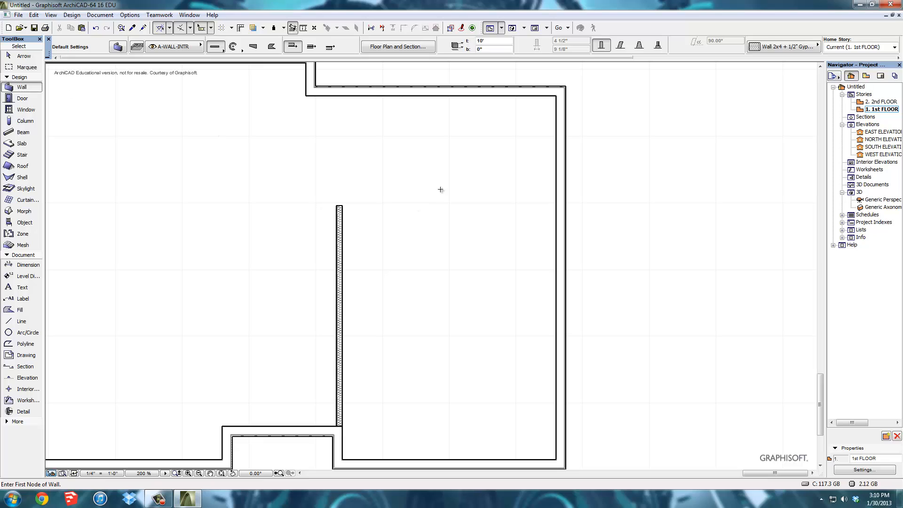
left_click(556, 276)
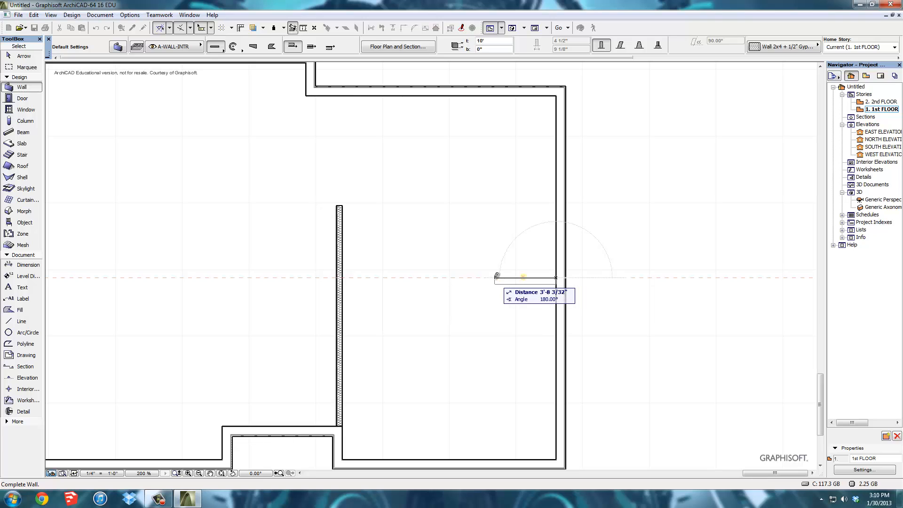
left_click(331, 46)
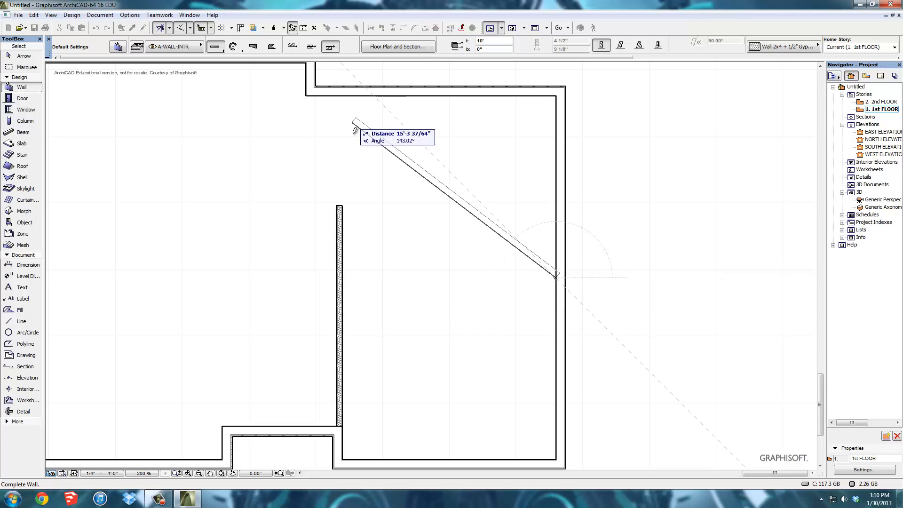
left_click(345, 276)
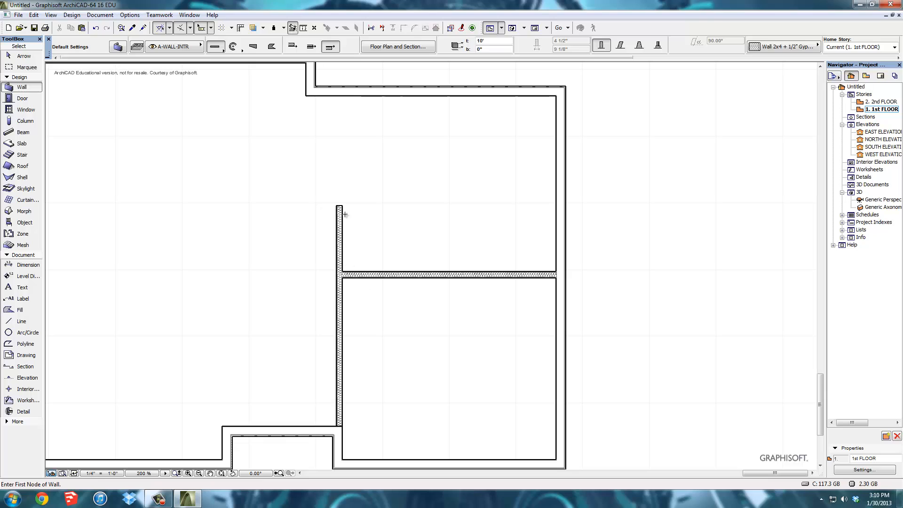
Step: Shorten the vertical interior wall by stretching its upper end down to the corner with the horizontal interior wall
left_click(15, 57)
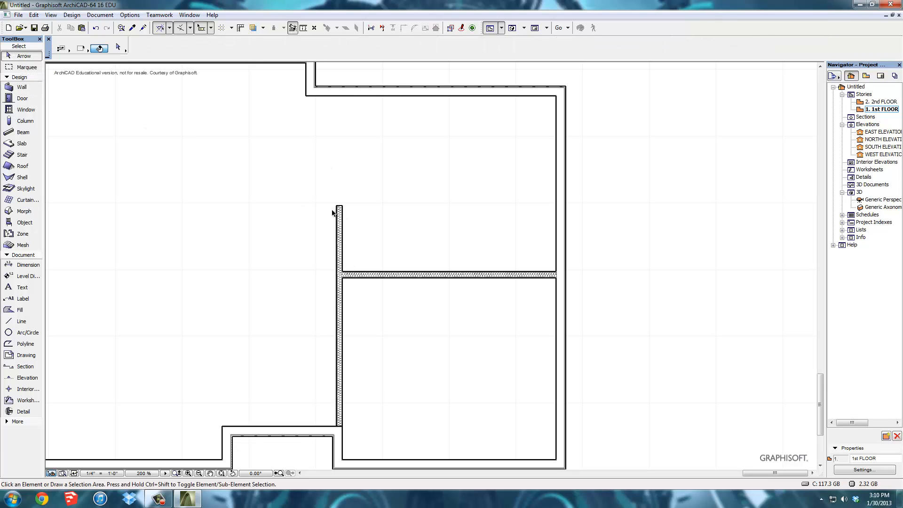
left_click(367, 275)
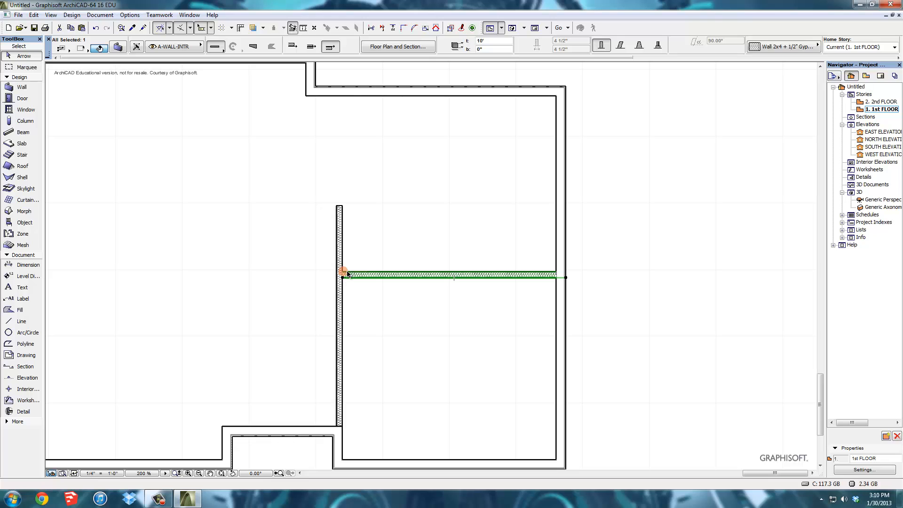
left_click(341, 216)
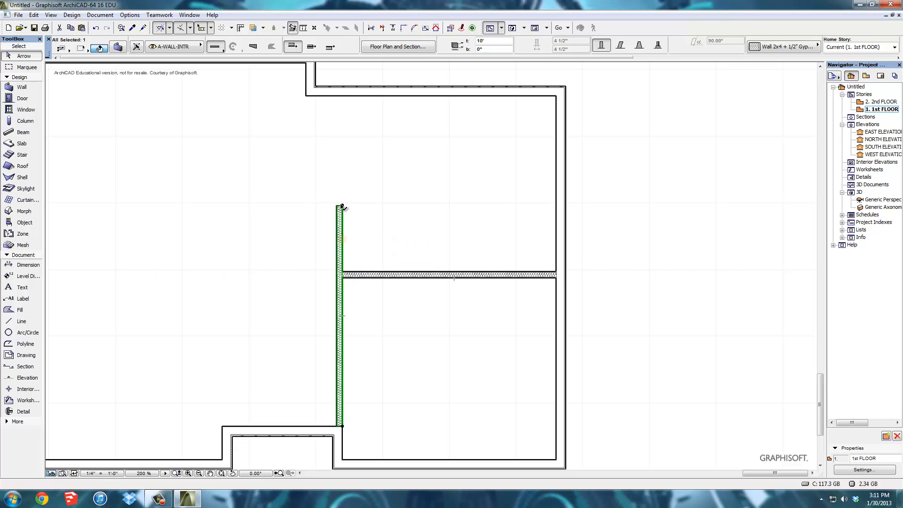
left_click(342, 206)
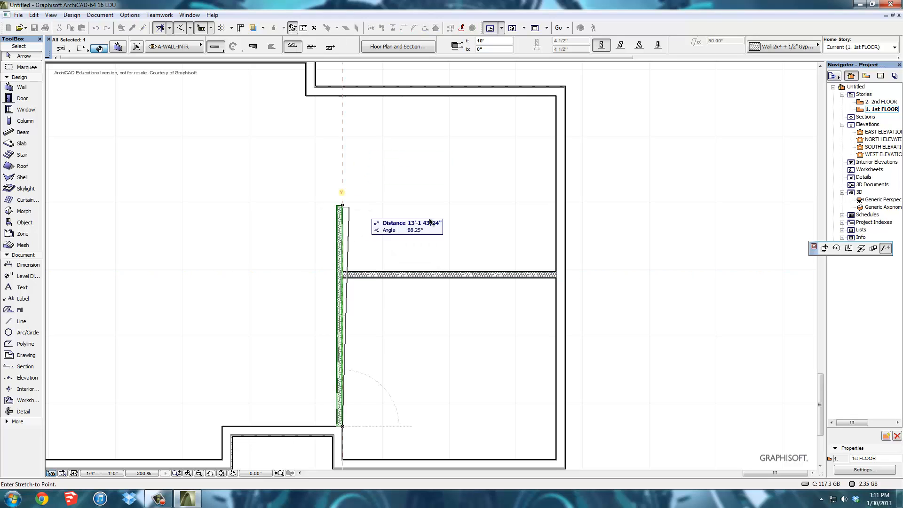
left_click_drag(815, 254, 375, 215)
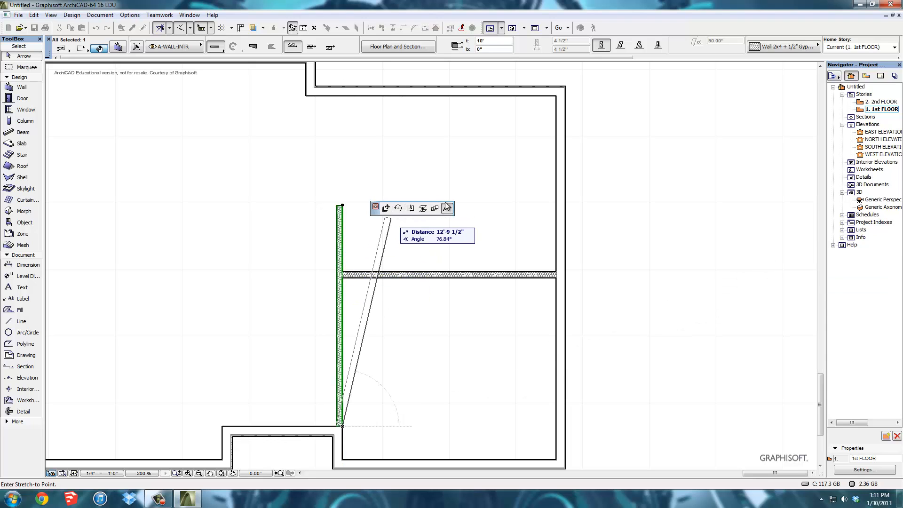
left_click(348, 283)
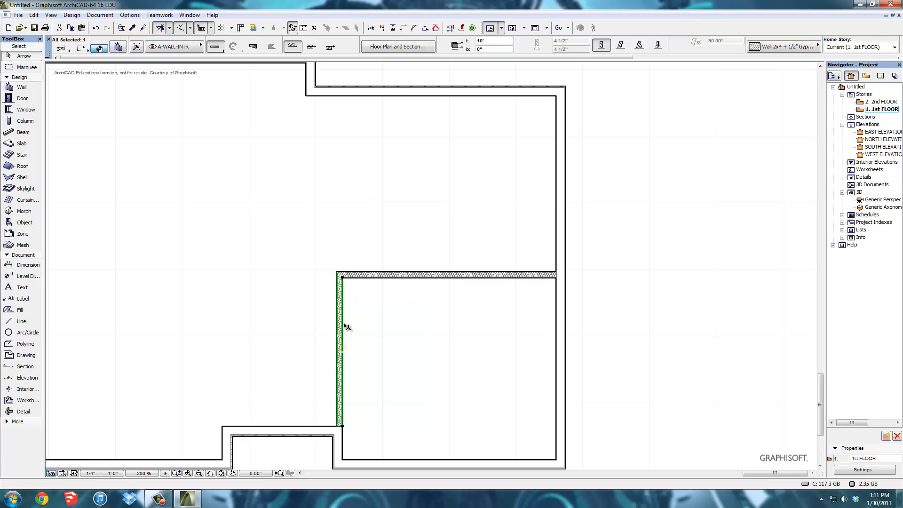
left_click(309, 257)
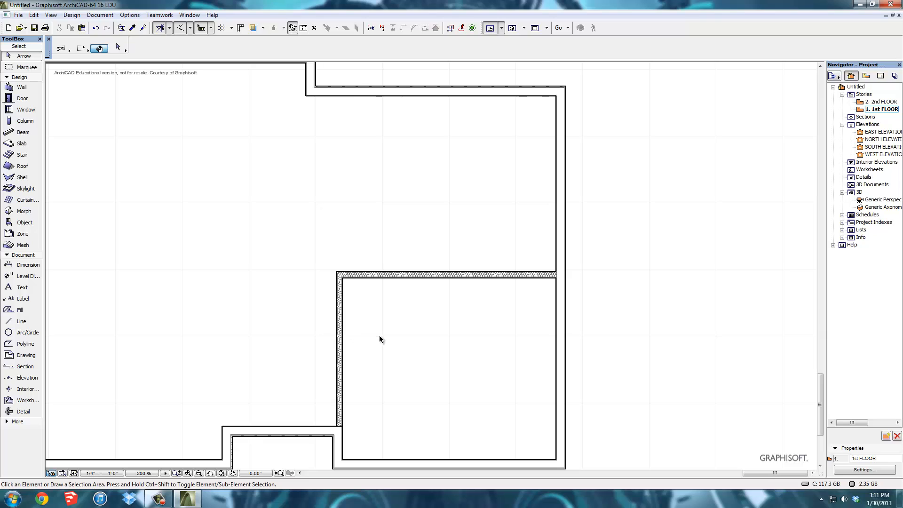
Step: Draw a 2' horizontal guide line rightward from the vertical interior wall's right face, about midway along its height
left_click(21, 321)
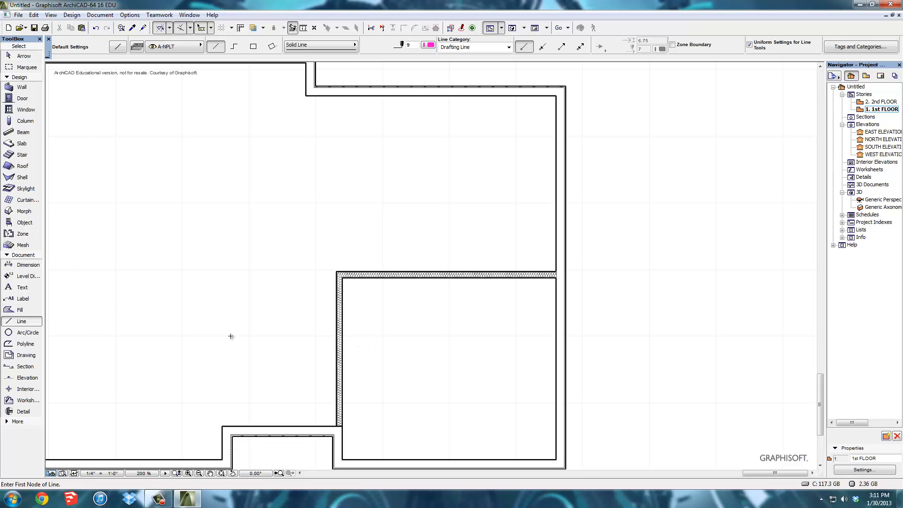
left_click(342, 351)
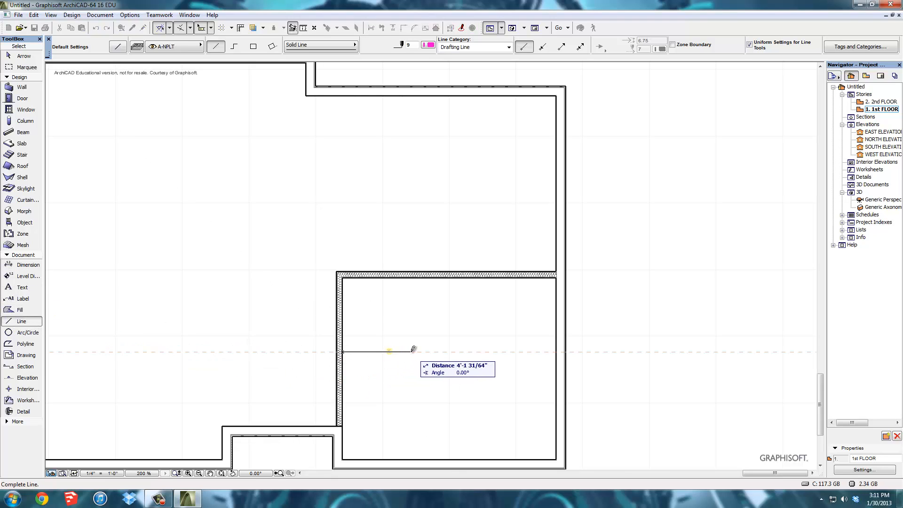
type("25")
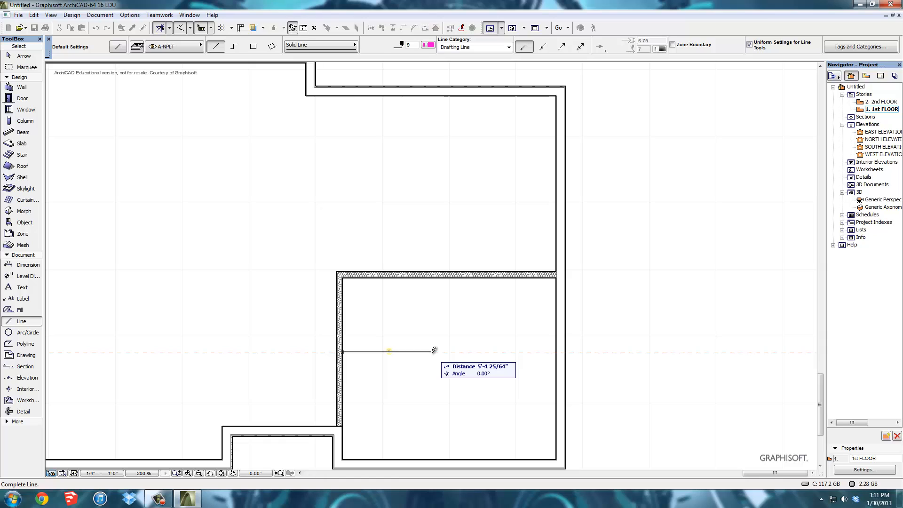
key("Return")
Step: Draw a vertical interior wall from the guide line's right end up to the horizontal interior wall, with its body right of the reference line
left_click(22, 87)
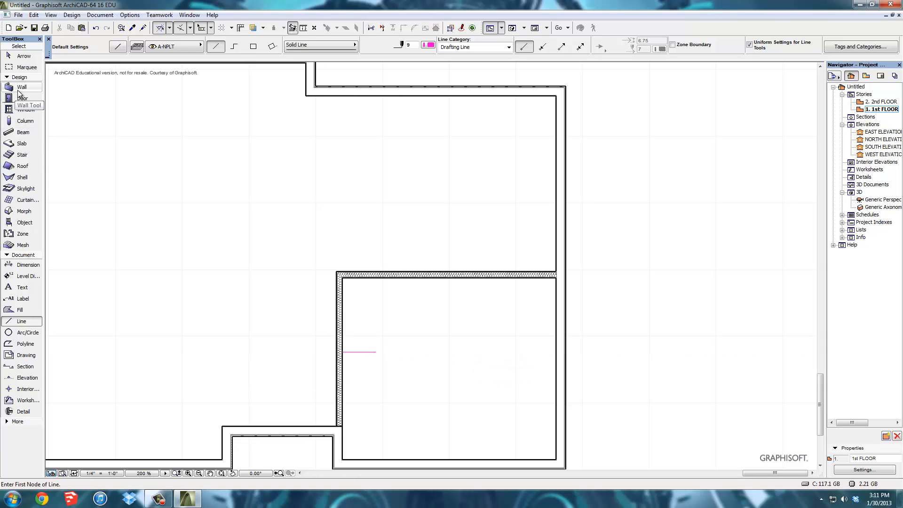
left_click(376, 351)
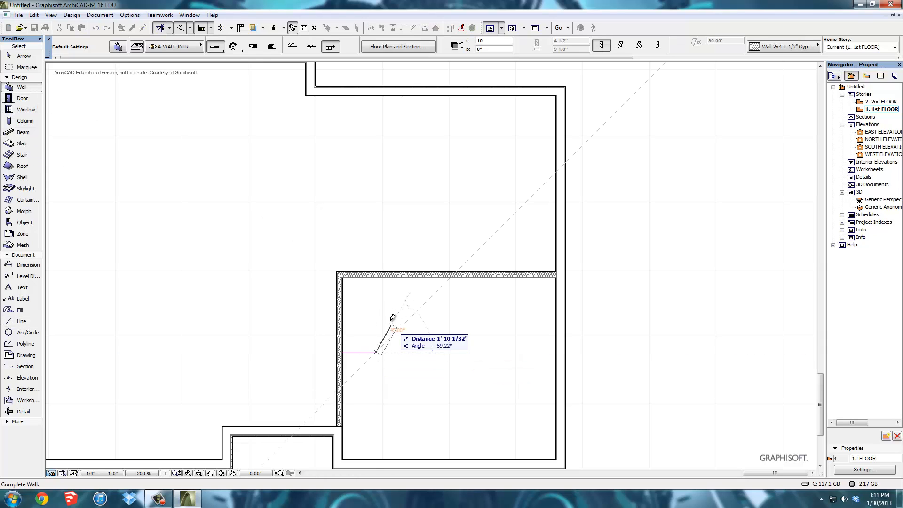
left_click(377, 275)
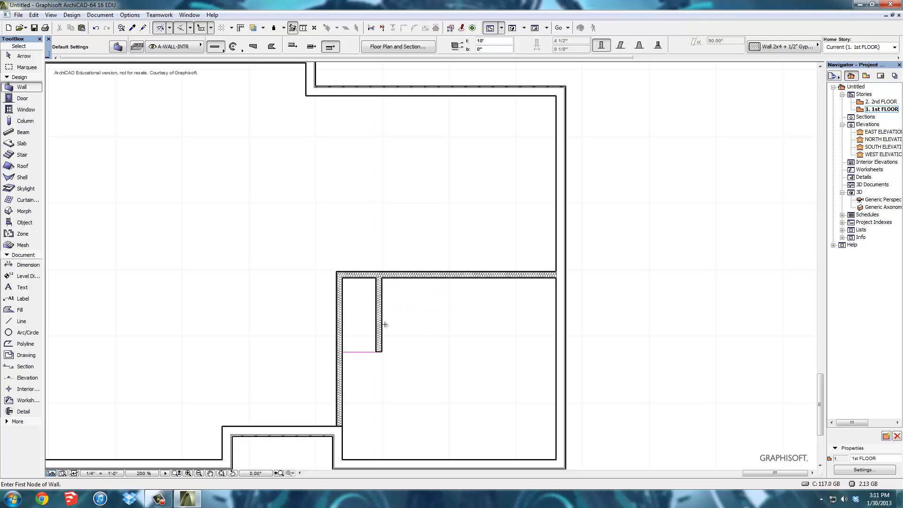
Step: Delete the guide line and stretch the new vertical wall's lower end down to the lower exterior wall's inner face
left_click(22, 56)
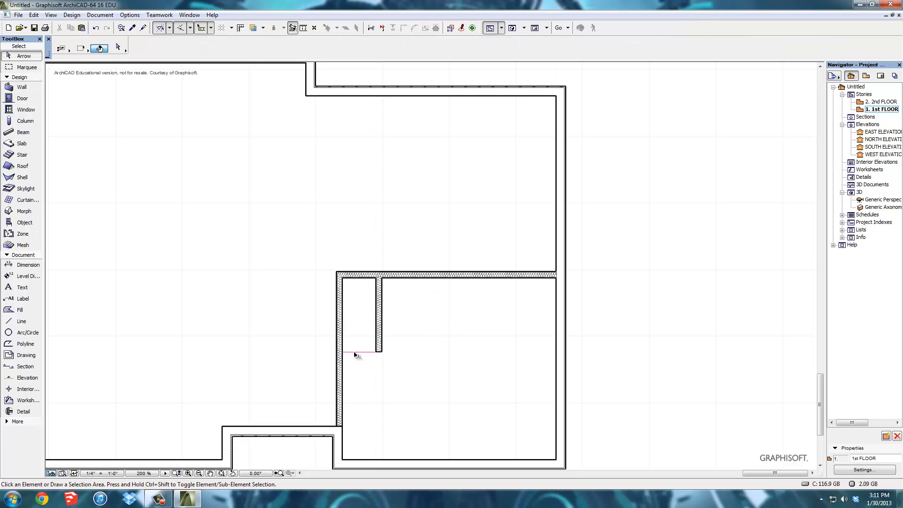
left_click(357, 353)
key("Delete")
left_click(379, 351)
left_click(378, 352)
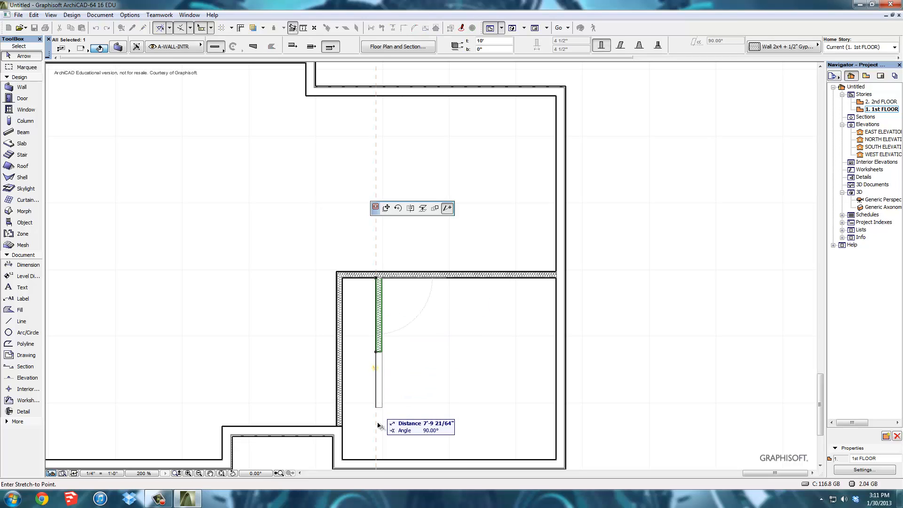
left_click(378, 459)
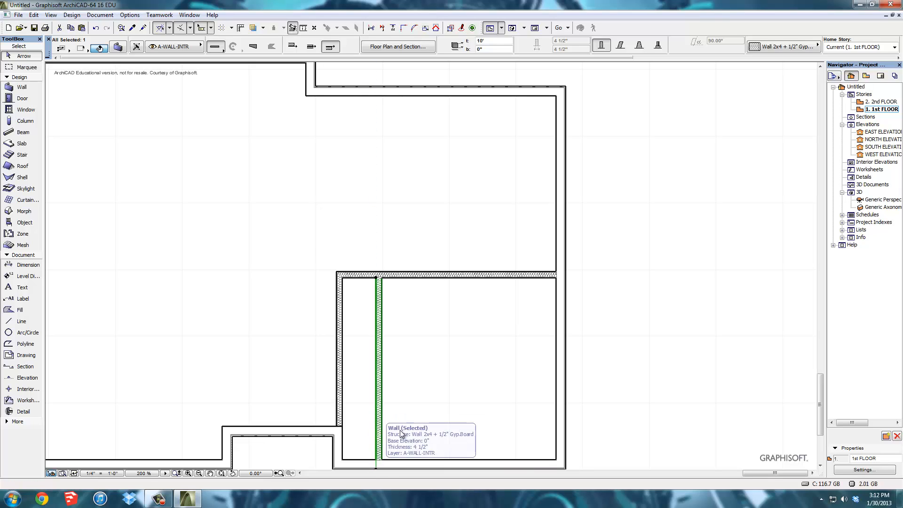
left_click(407, 402)
Step: Draw a 2' horizontal wall between the two vertical interior walls, with its body below the reference line, dividing the narrow space
left_click(22, 87)
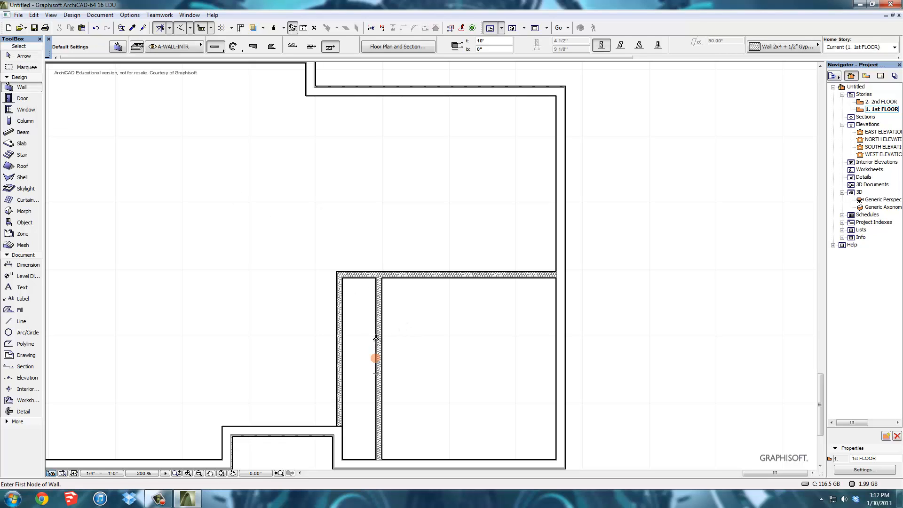
left_click(376, 337)
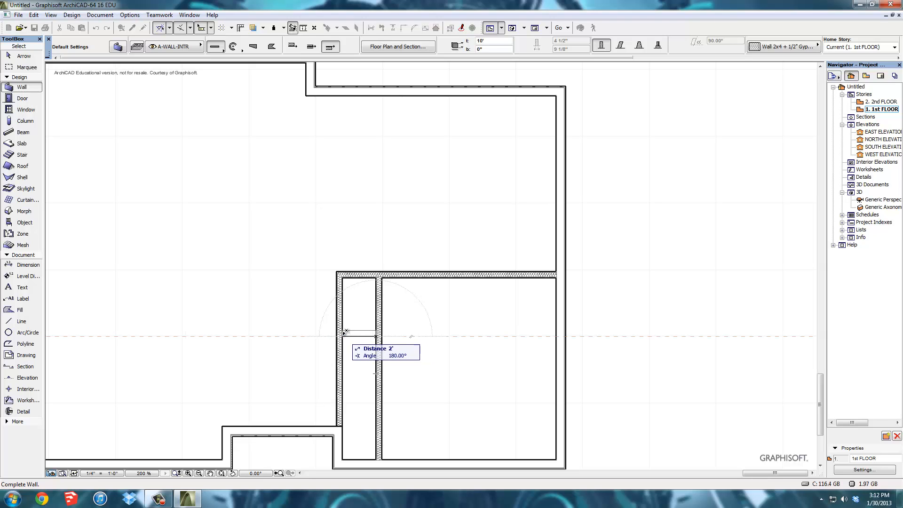
left_click(292, 47)
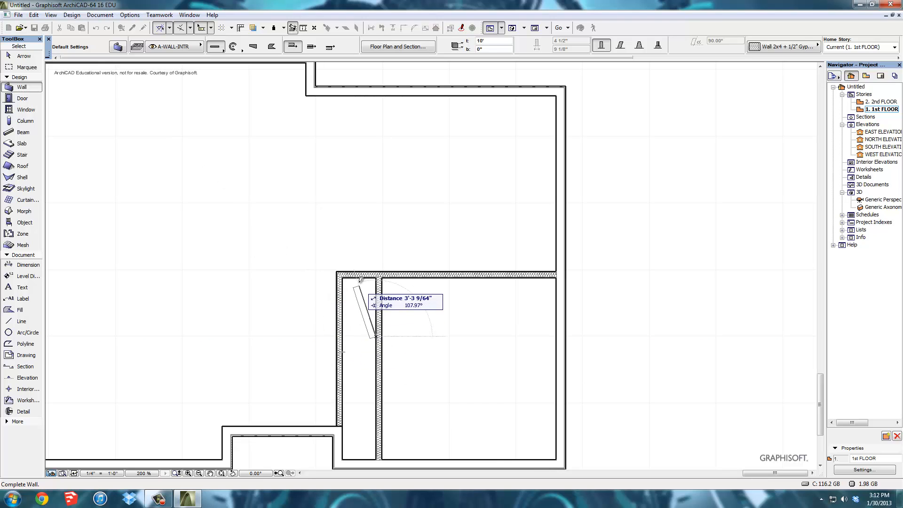
left_click(342, 336)
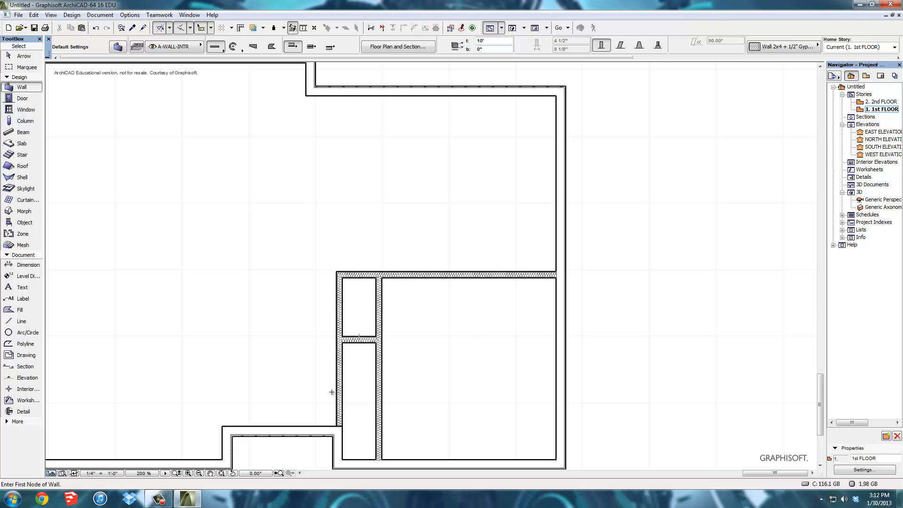
Step: Draw a horizontal guide line leftward from the right exterior wall's inner face, about midway between the upper exterior wall and the horizontal interior wall
scroll(290, 238, "down", 3)
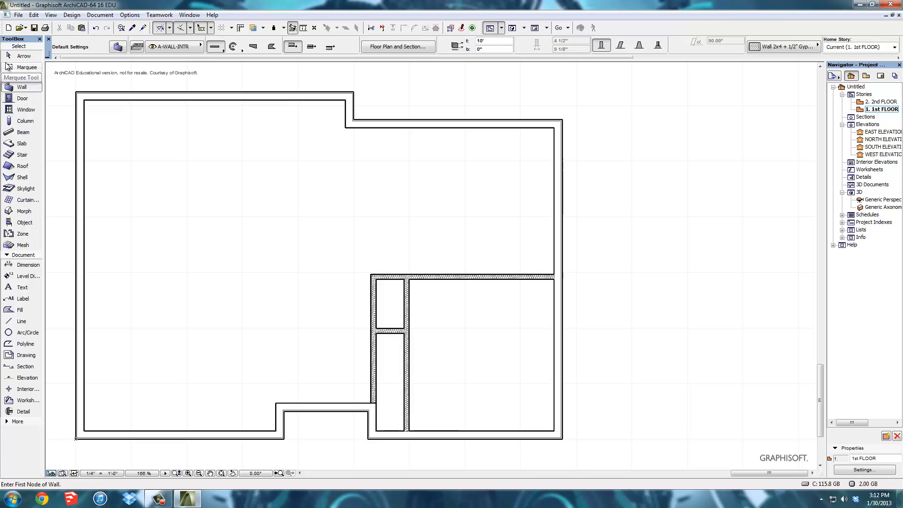
left_click(27, 57)
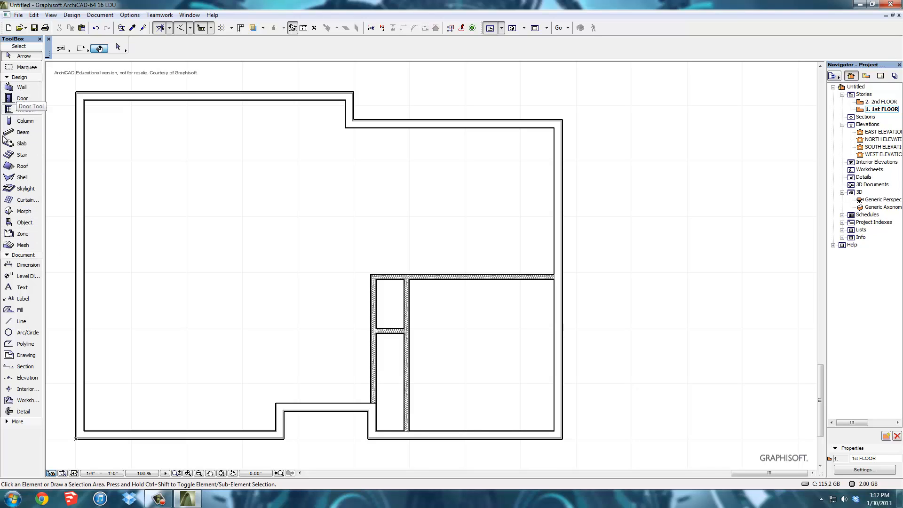
left_click(21, 321)
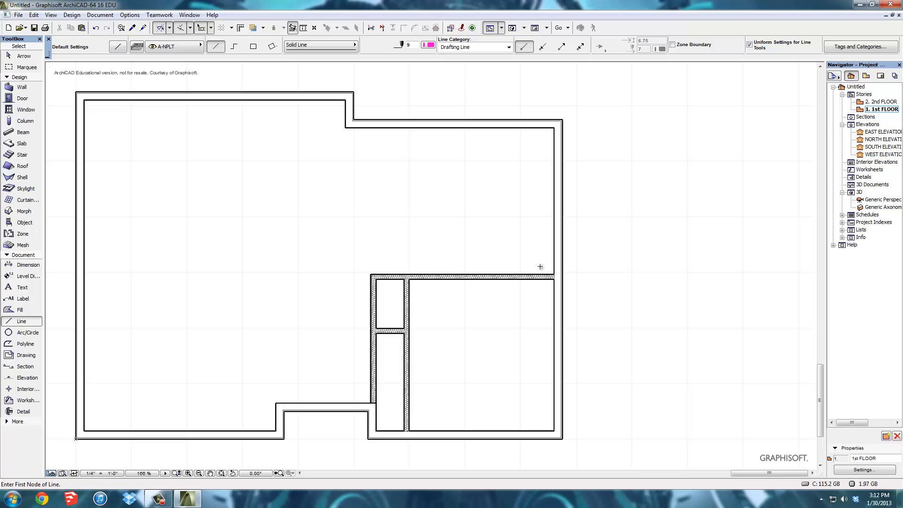
left_click(554, 208)
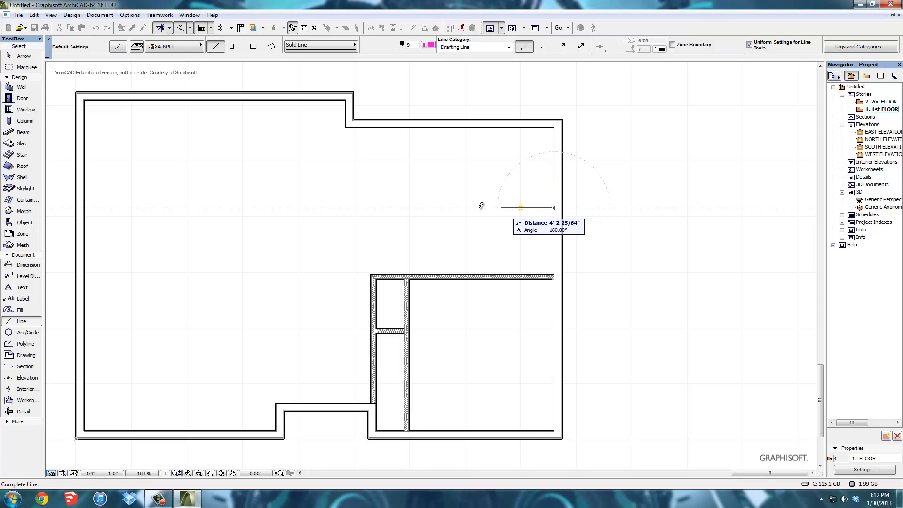
left_click(448, 207)
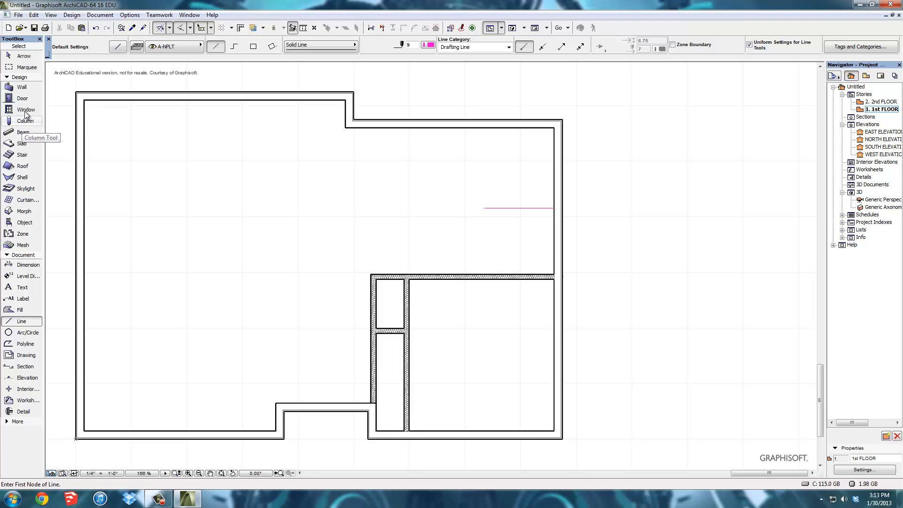
Step: Draw a vertical interior wall from the guide line's left end up to the upper exterior wall, with its body left of the reference line
left_click(22, 86)
left_click(483, 207)
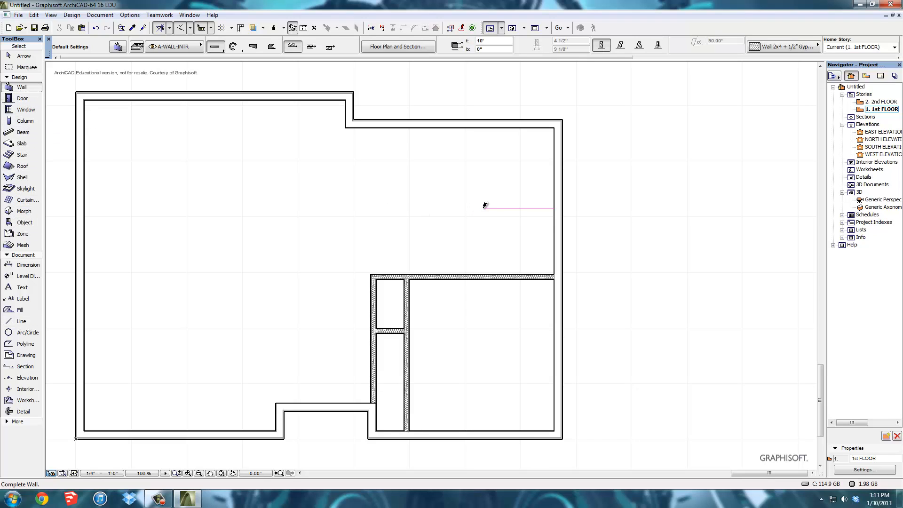
left_click(486, 127)
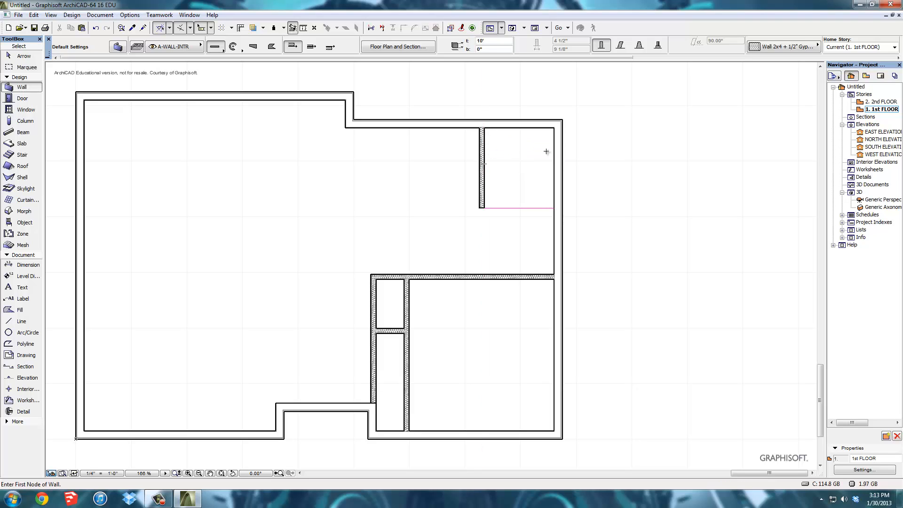
Step: Delete the guide line in the upper right room and stretch the new wall's lower end down to the horizontal interior wall
key("Escape")
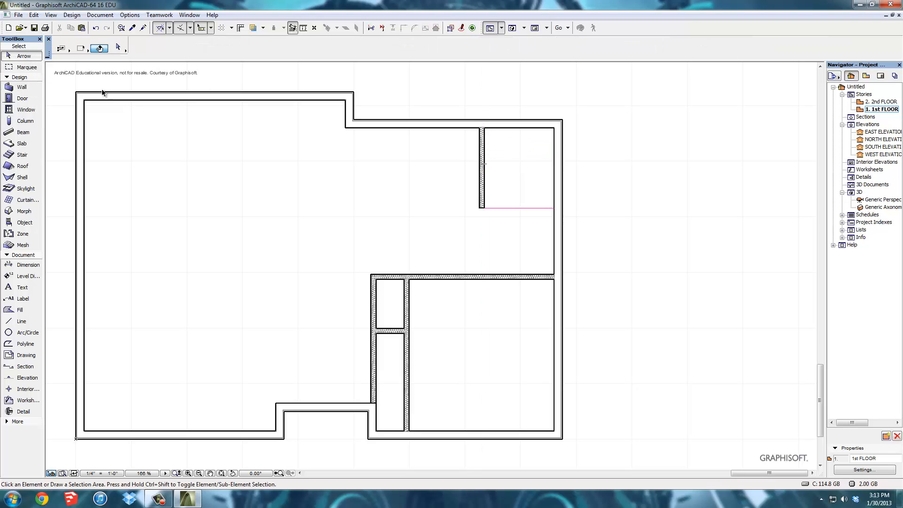
left_click(513, 208)
key("Delete")
left_click(482, 208)
left_click(482, 208)
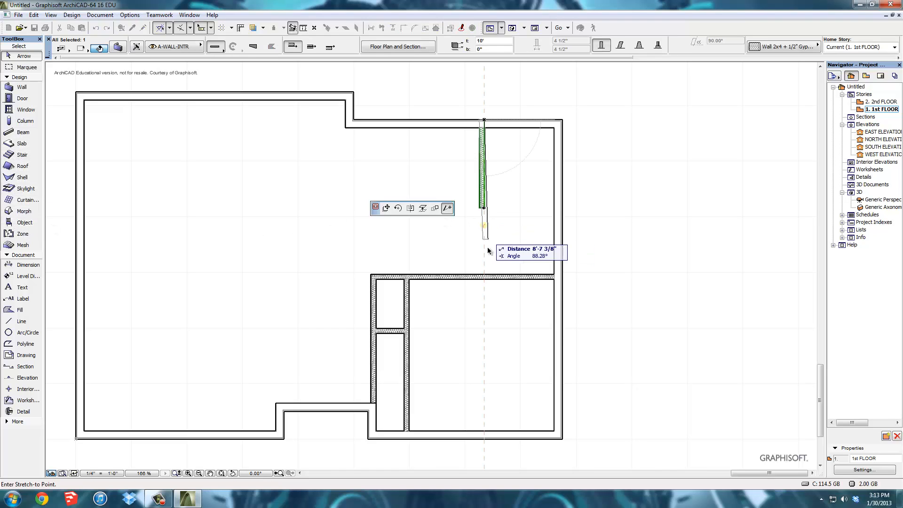
left_click(484, 277)
left_click(483, 277)
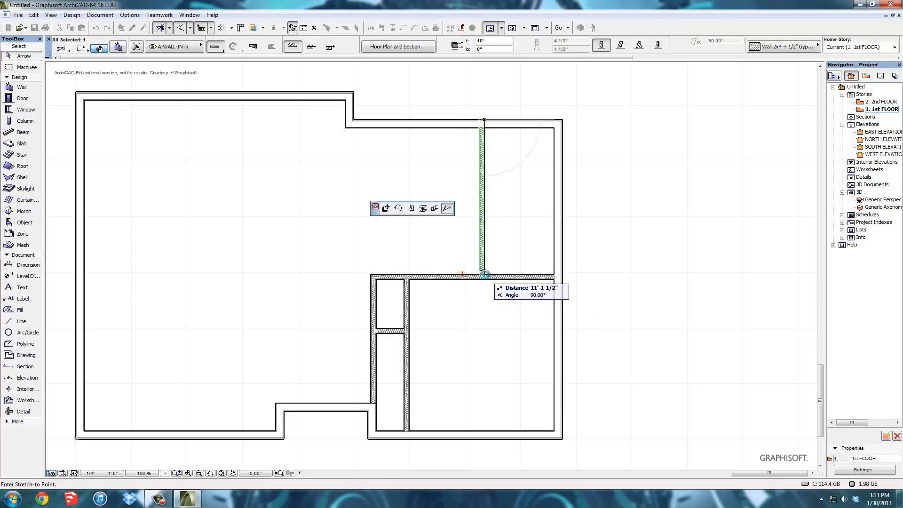
left_click(484, 277)
left_click(480, 301)
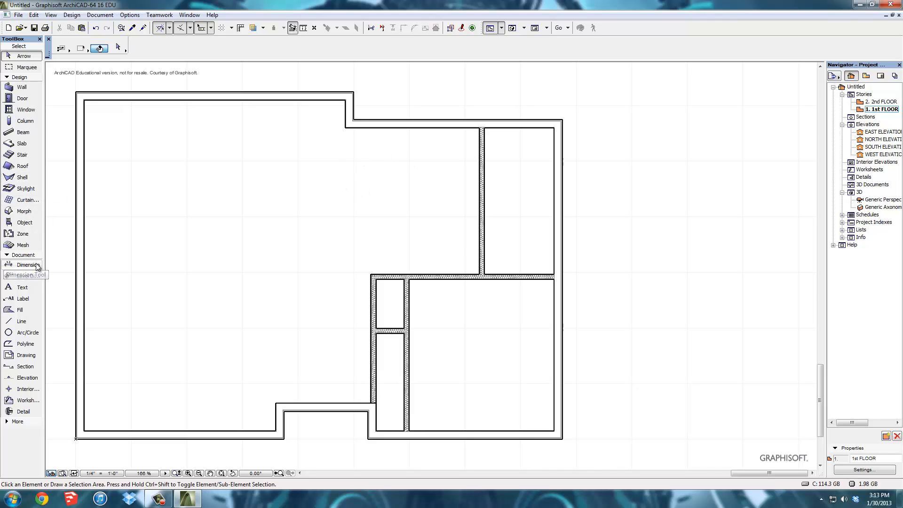
Step: Choose Bathtub 16 from the library's 22 Plumbing 16, 22 40 00 Plumbing Fixtures 16, Tubs 16 folder as the default object
left_click(24, 226)
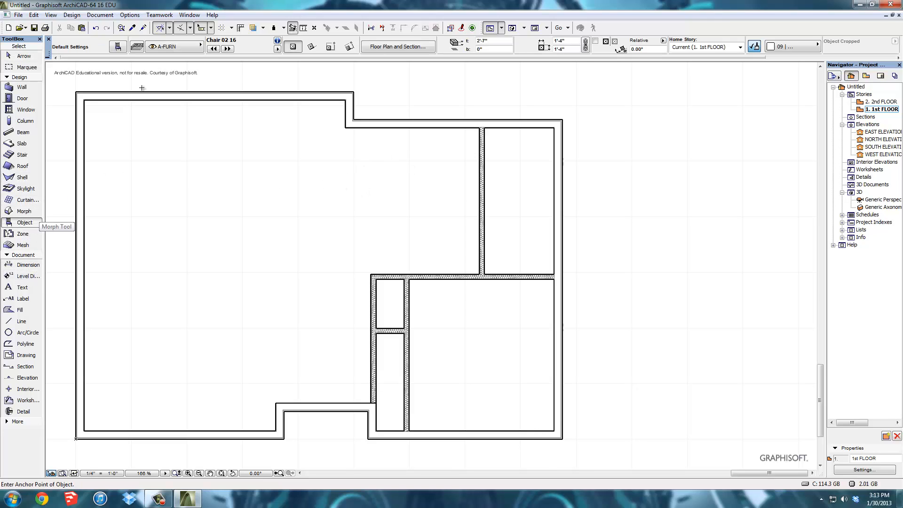
left_click(118, 46)
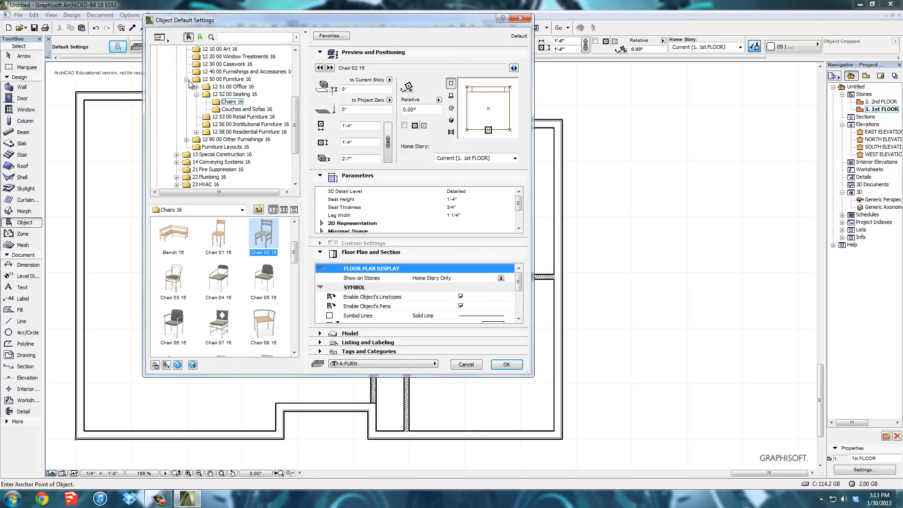
left_click(187, 79)
left_click_drag(296, 136, 295, 106)
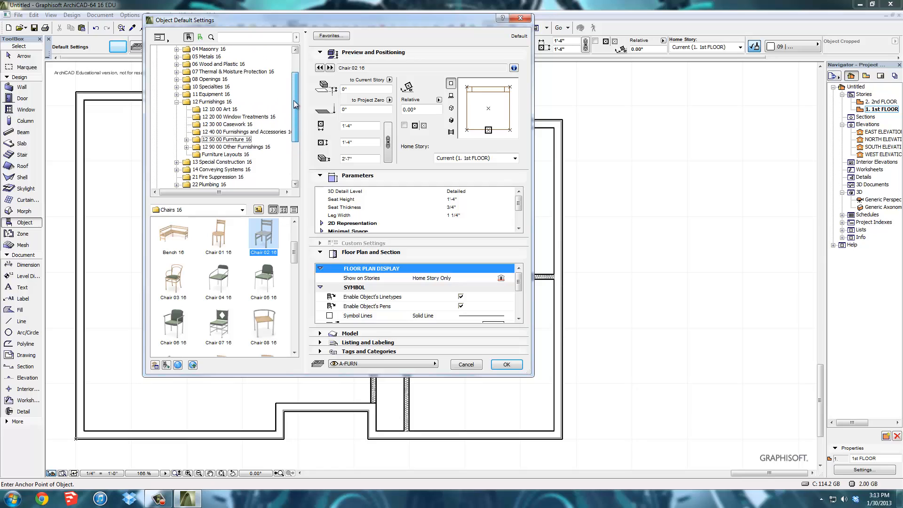
left_click(178, 102)
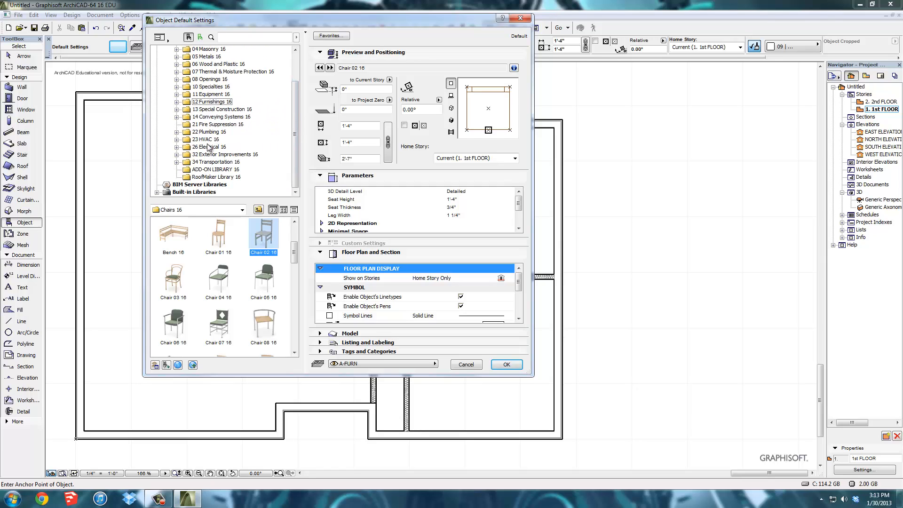
left_click(177, 133)
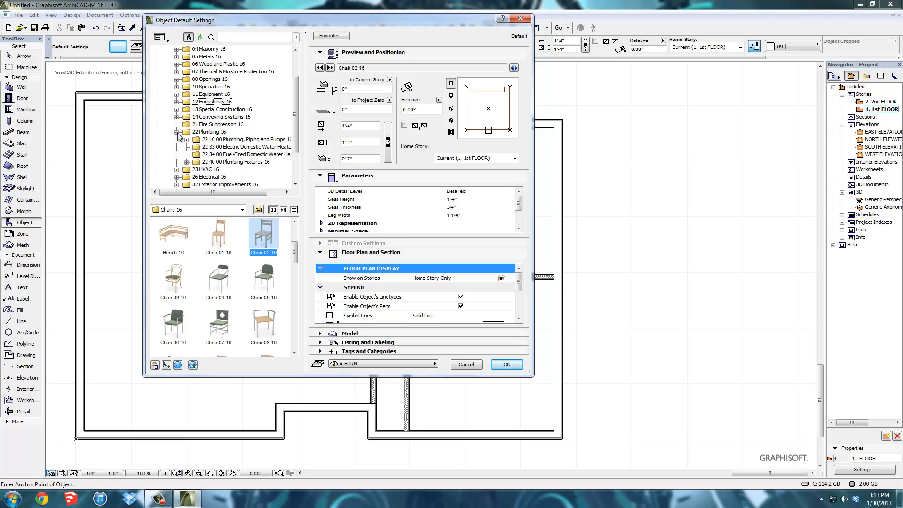
left_click(210, 161)
left_click(188, 162)
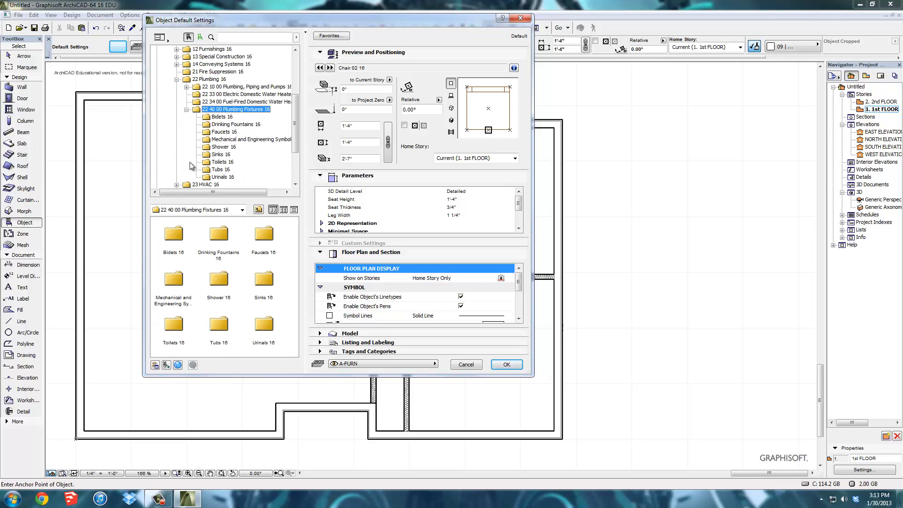
left_click(221, 170)
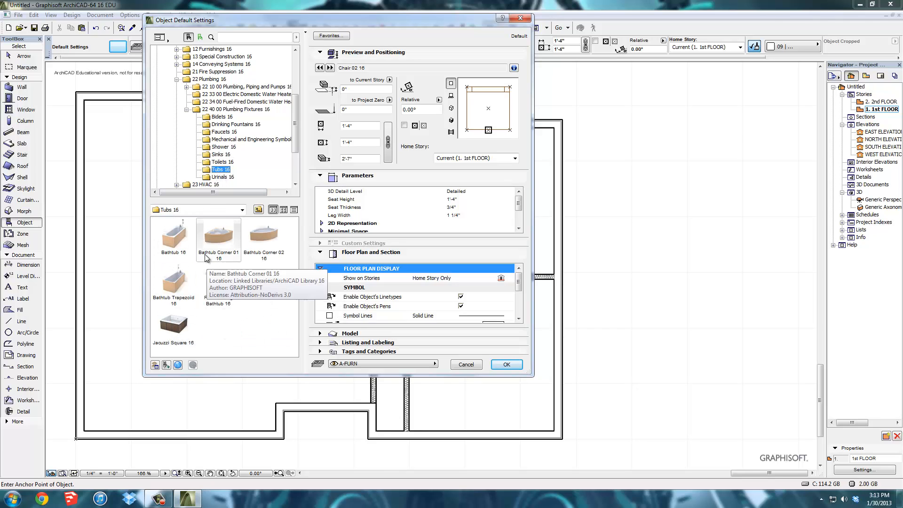
left_click(171, 240)
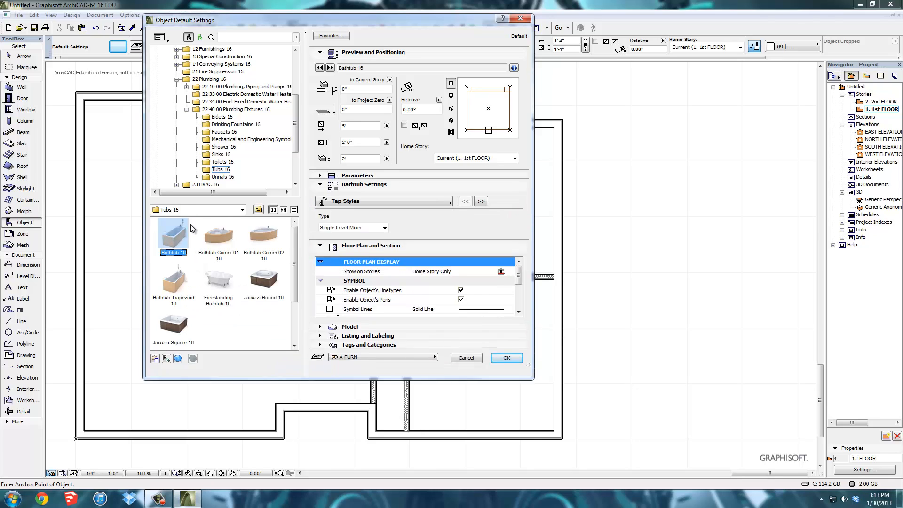
Step: Show the bathtub's preview as a shaded 3D view and compare the single level mixer tap styles, choosing Style 4
left_click(450, 121)
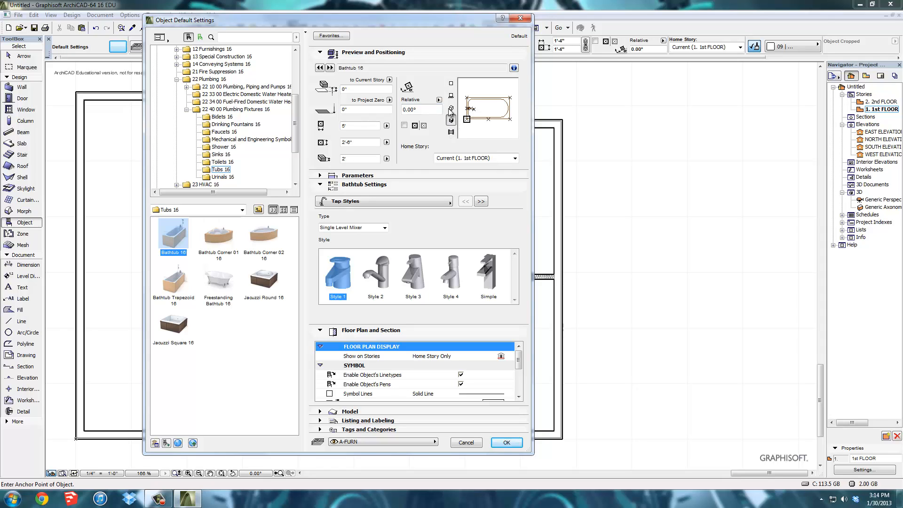
left_click(451, 120)
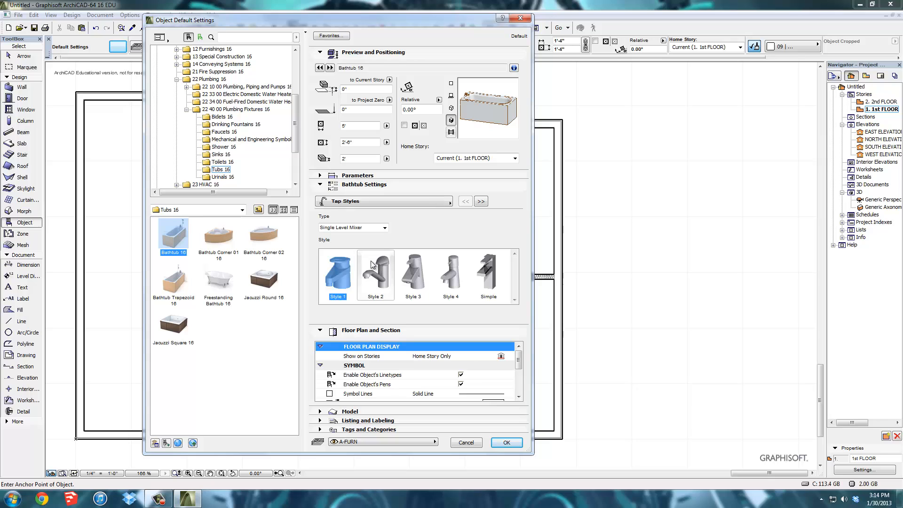
left_click(372, 270)
left_click(413, 273)
left_click(452, 275)
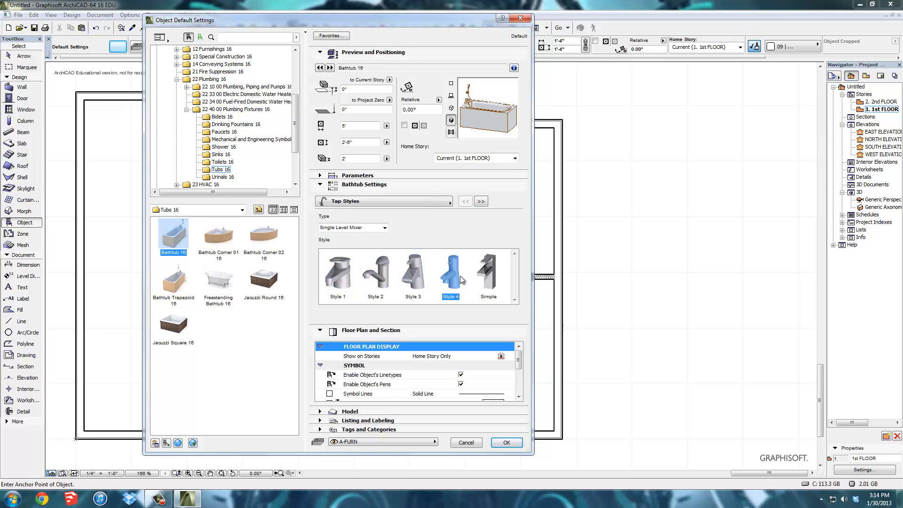
Step: Keep tap Style 4, review the bathtub's Appearance and Minimal Space settings, and place the bathtub in the upper right room
left_click(495, 274)
left_click(452, 274)
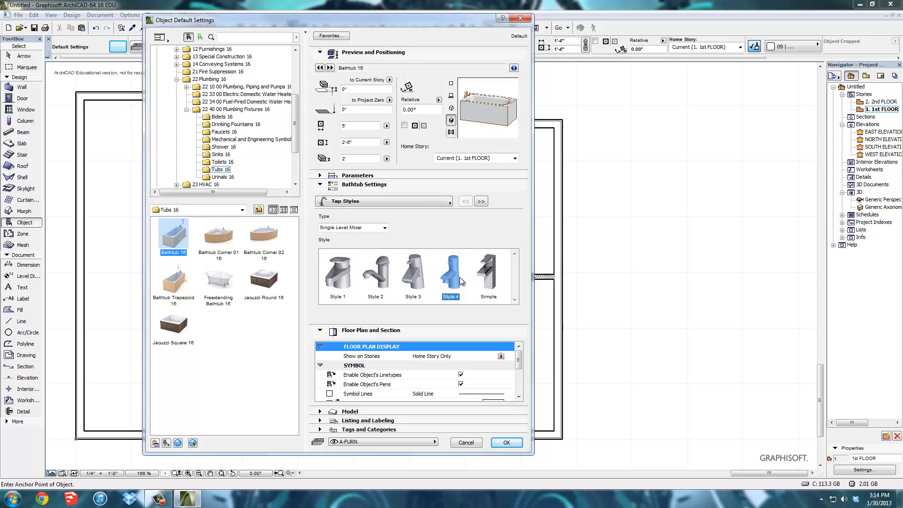
left_click(480, 201)
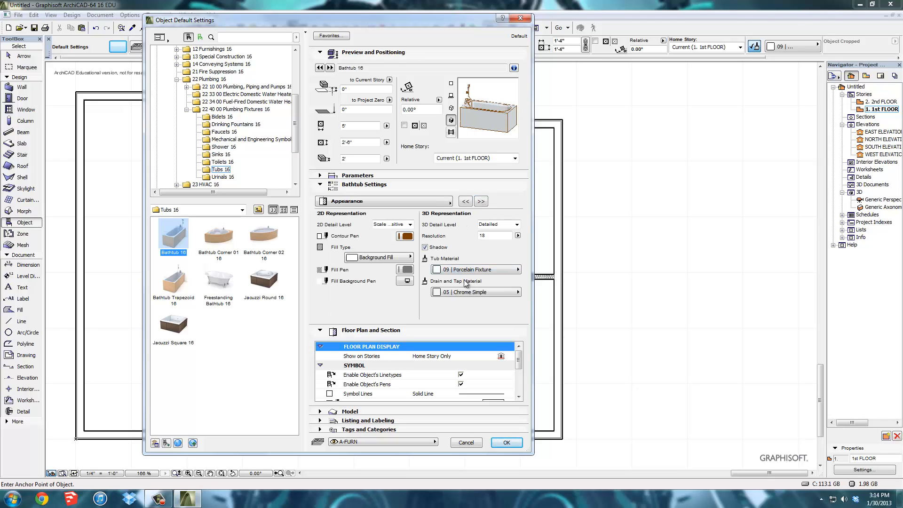
left_click(480, 201)
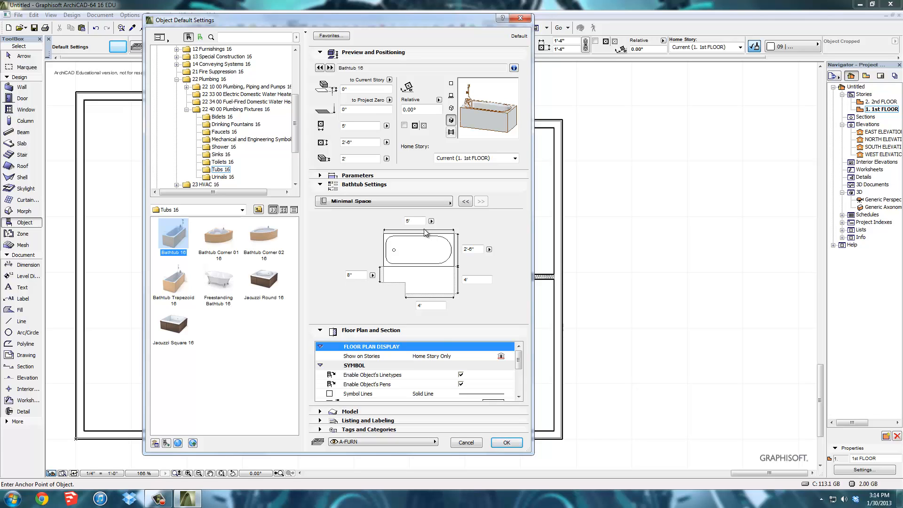
left_click(498, 443)
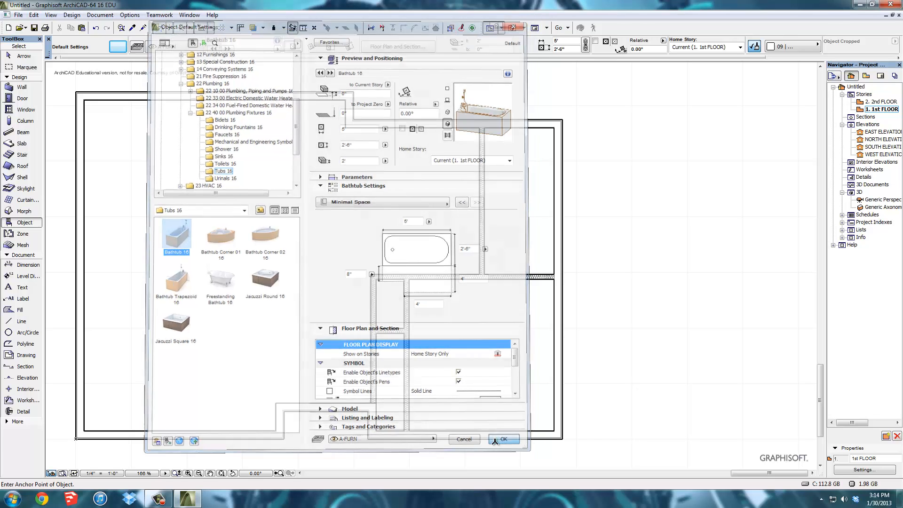
left_click(509, 149)
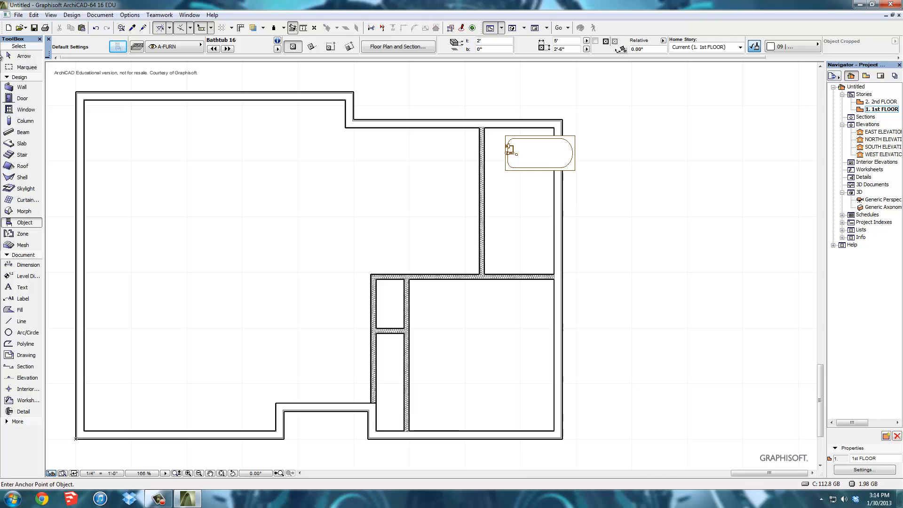
Step: Rotate the bathtub 180° about the midpoint of its lower edge
left_click(17, 58)
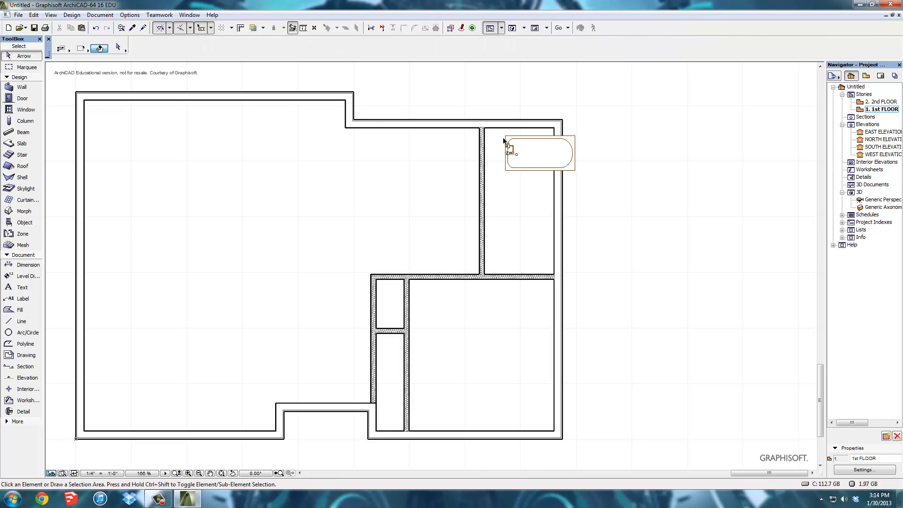
left_click(506, 138)
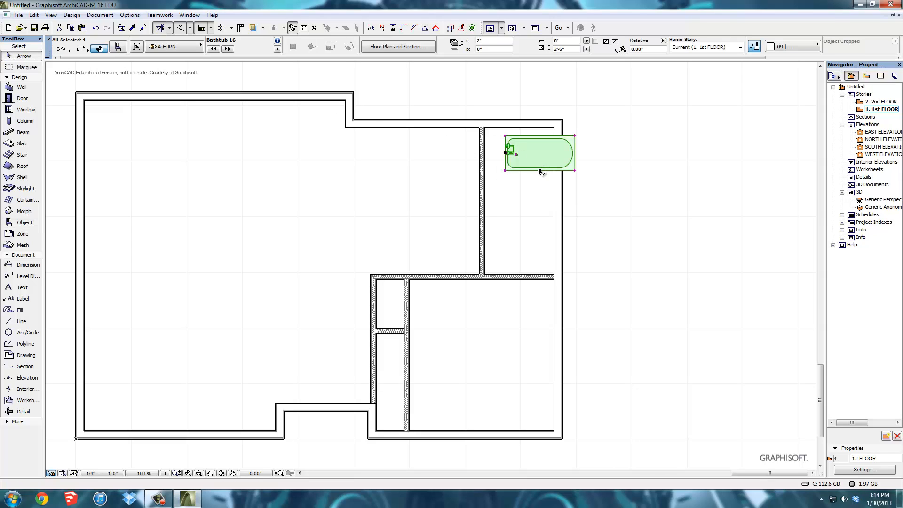
left_click(540, 171)
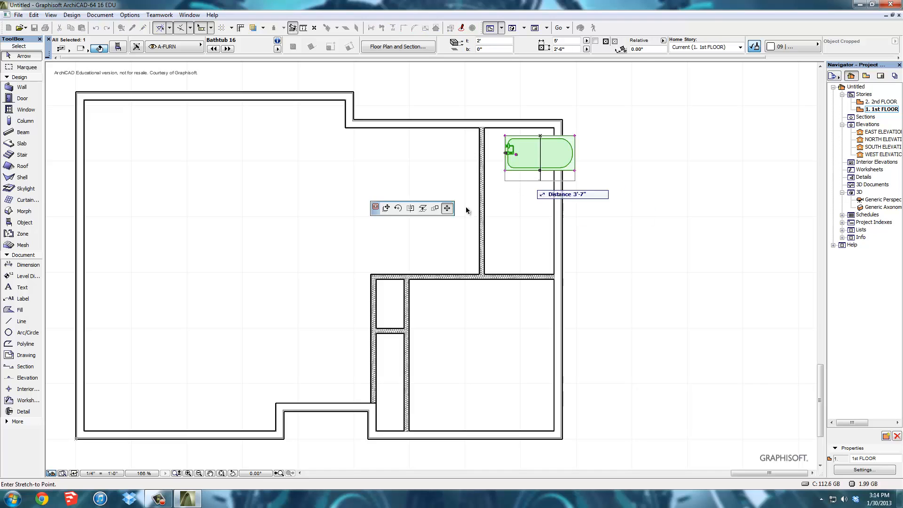
left_click(398, 208)
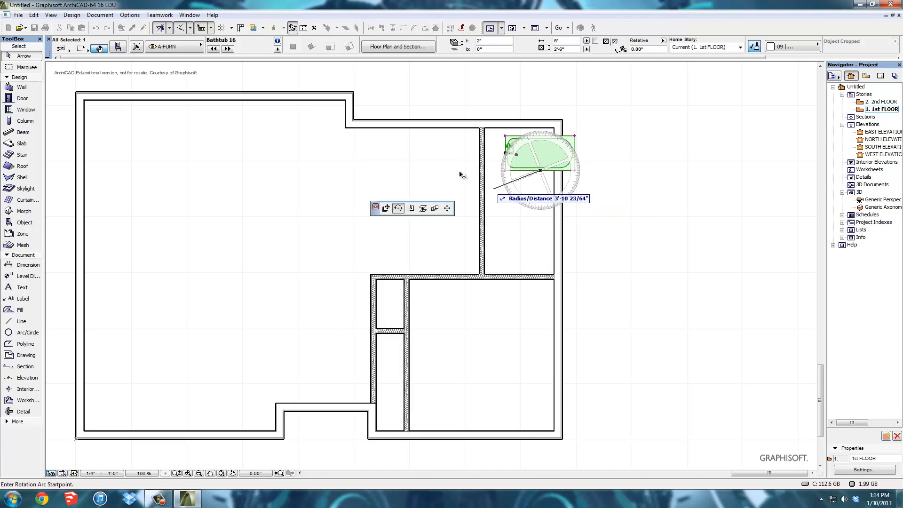
left_click(442, 170)
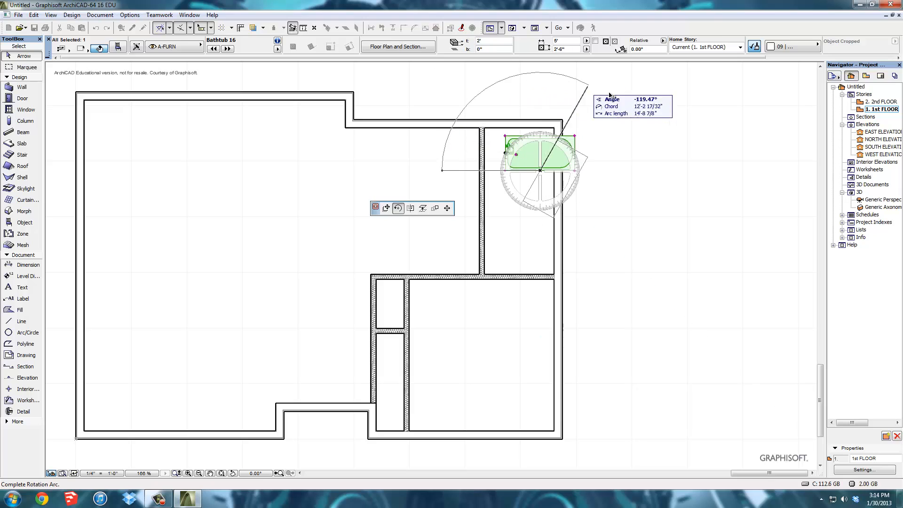
left_click(648, 172)
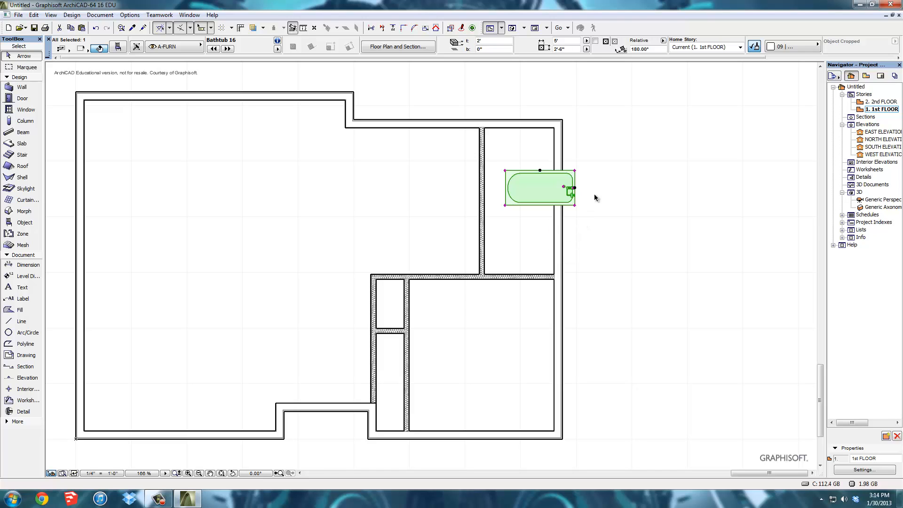
Step: Move the bathtub by its upper right corner into the room's inner upper right corner and deselect it
scroll(587, 179, "up", 2)
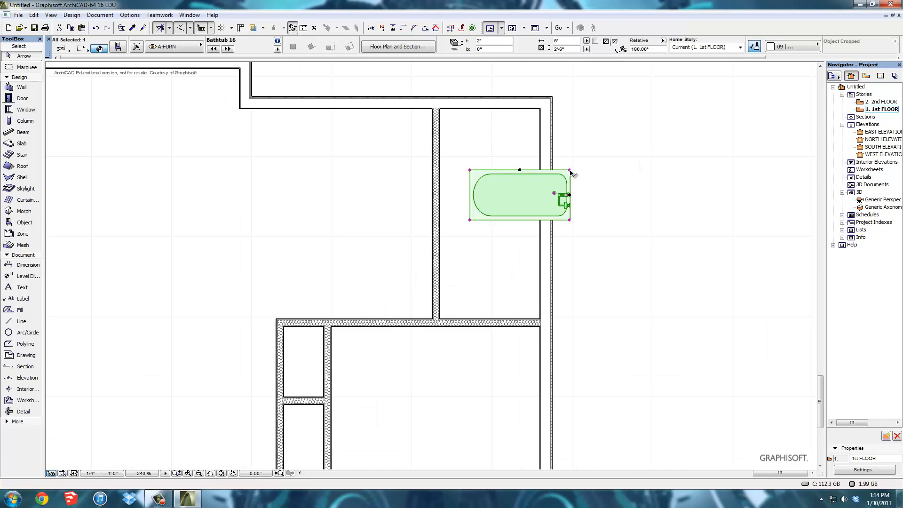
left_click(570, 170)
left_click(386, 208)
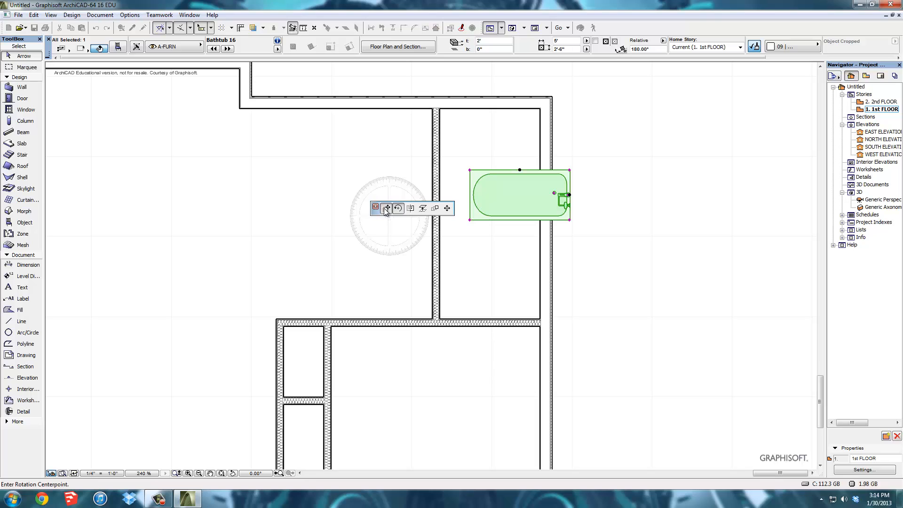
left_click(539, 109)
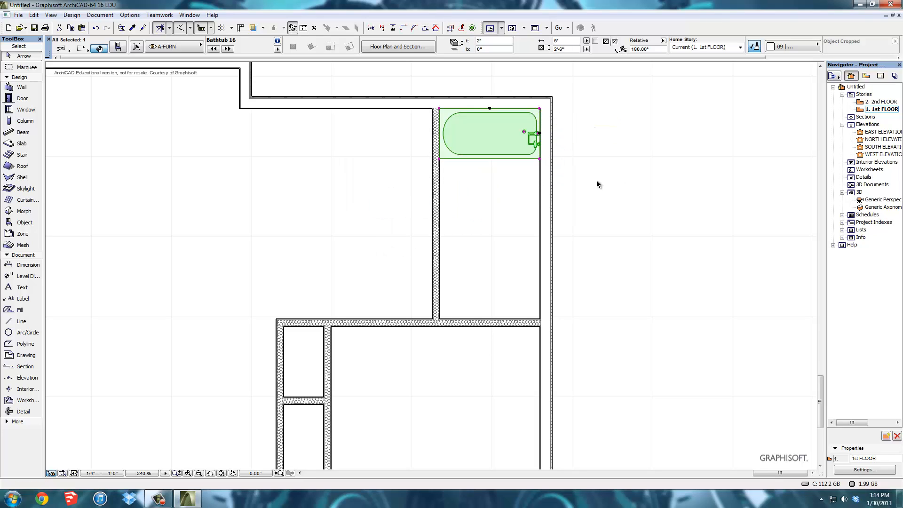
left_click(521, 182)
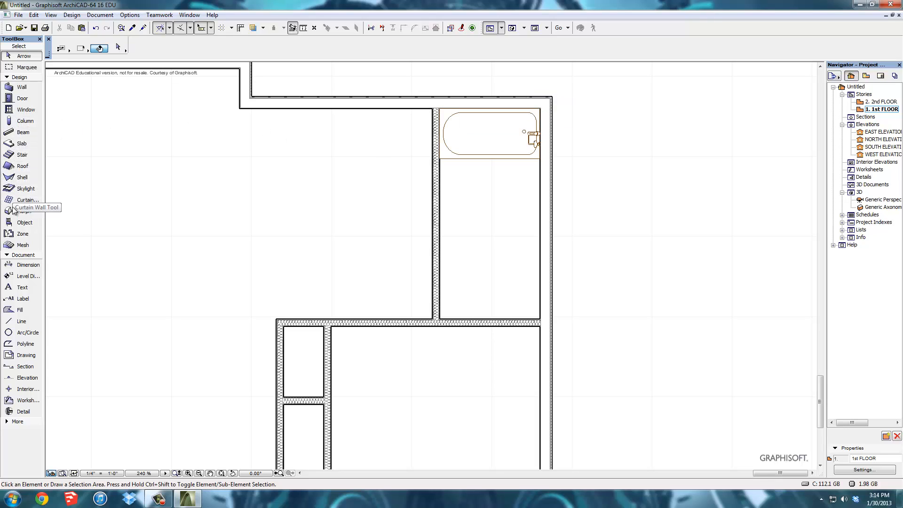
Step: Choose WC 16 from the Toilets 16 folder as the default object and place it below the bathtub
left_click(24, 222)
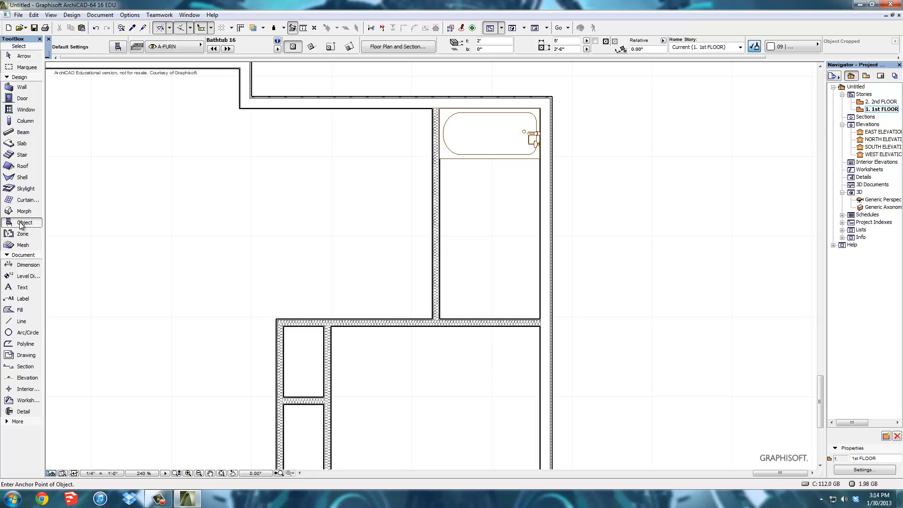
key("ctrl+t")
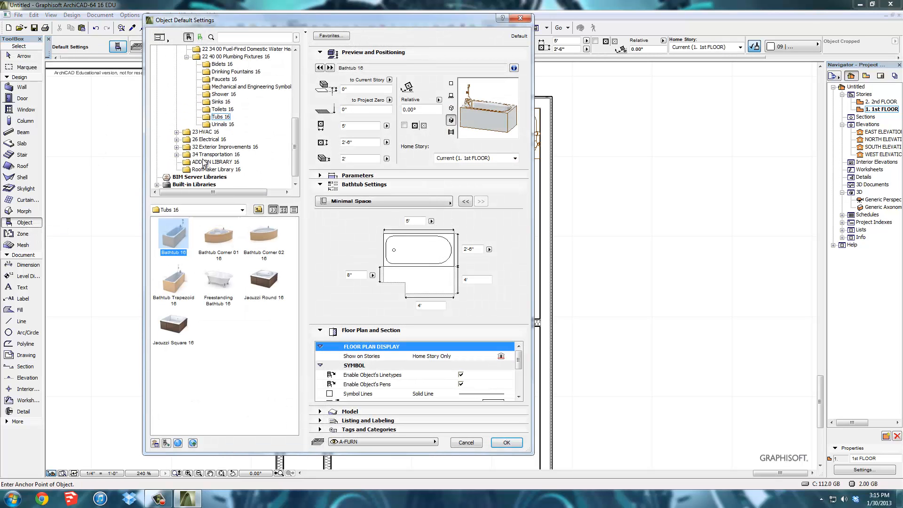
left_click(215, 110)
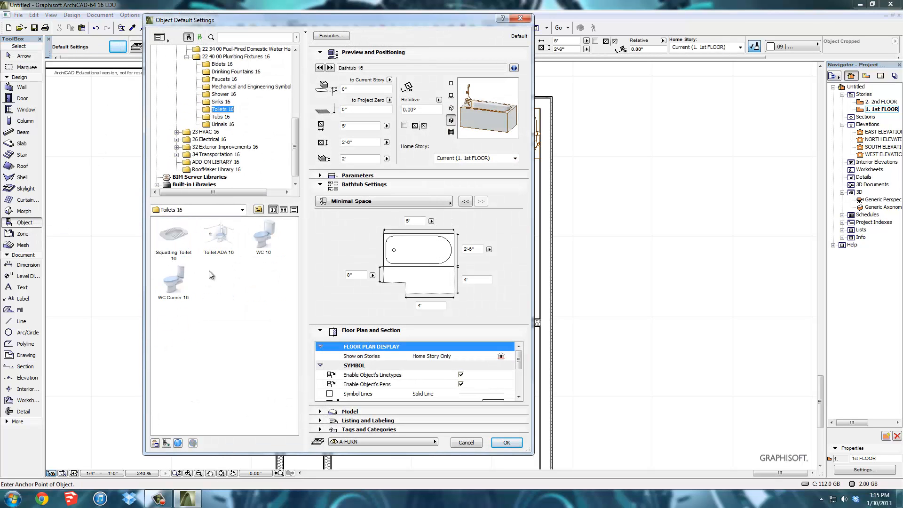
left_click(261, 237)
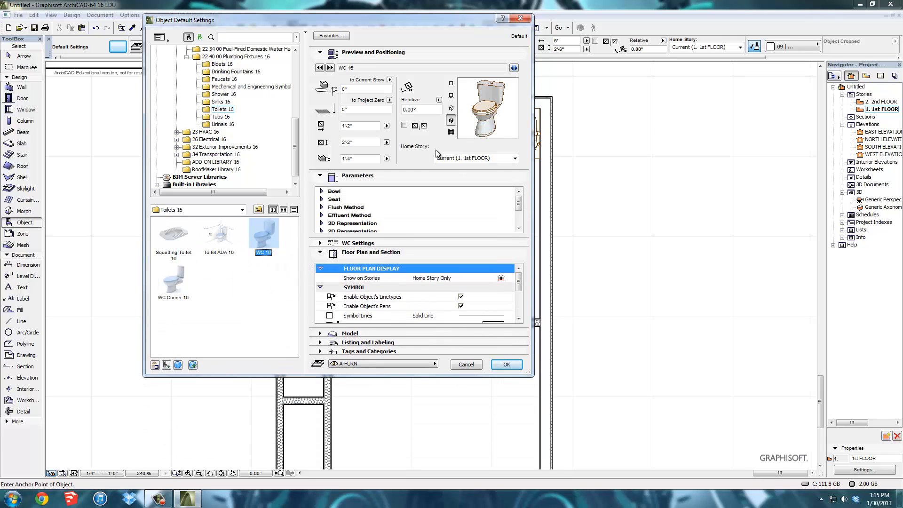
left_click(506, 365)
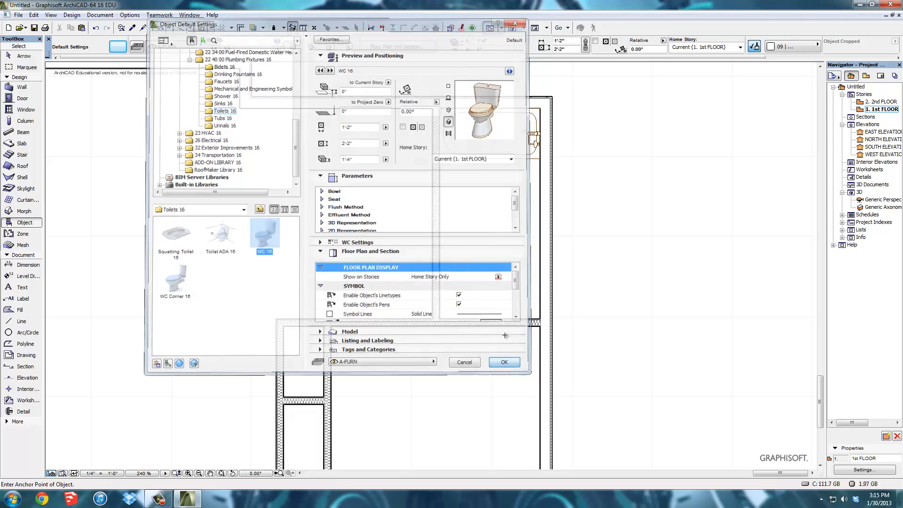
left_click(489, 194)
Step: Rotate the toilet 90° clockwise about the midpoint of its tank's back edge so the tank faces the right exterior wall
left_click(24, 55)
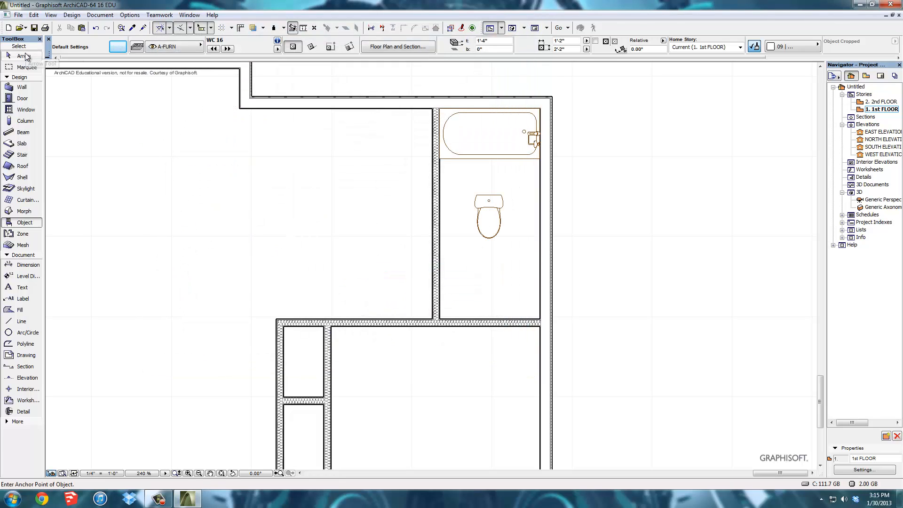
left_click(477, 196)
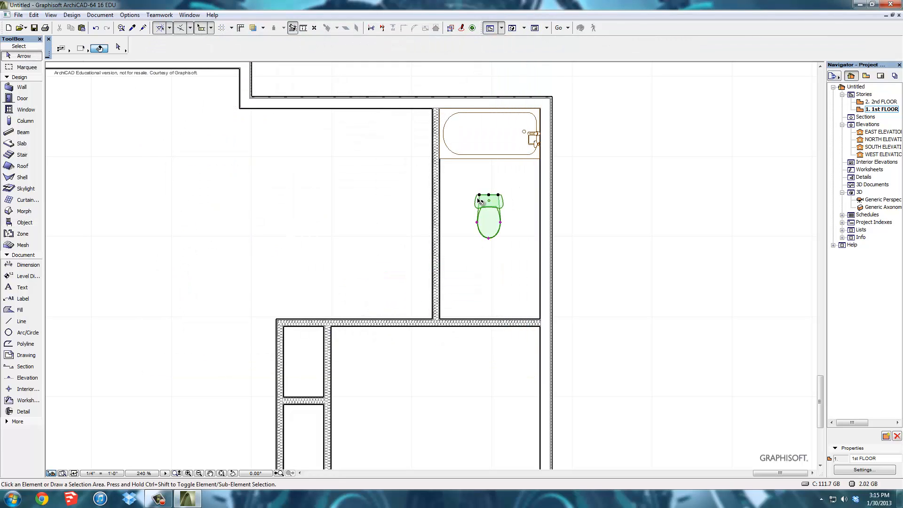
left_click(489, 195)
left_click(397, 208)
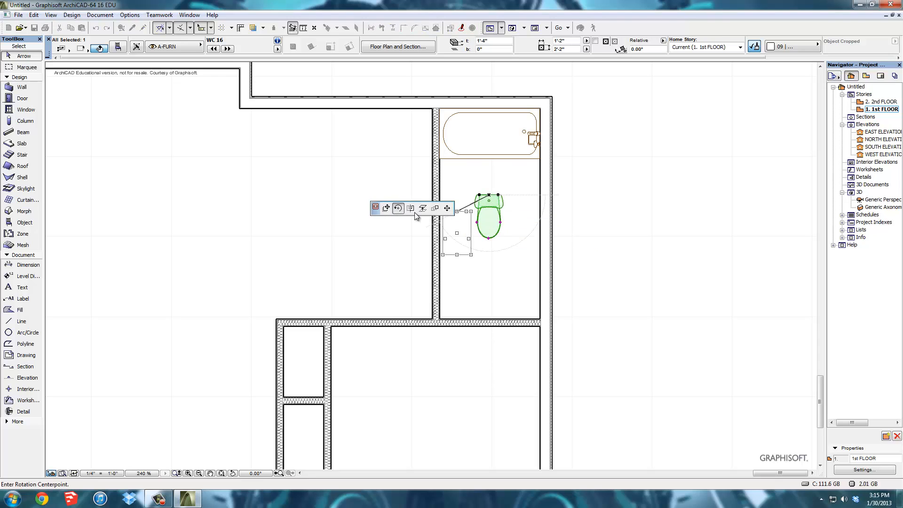
left_click(490, 195)
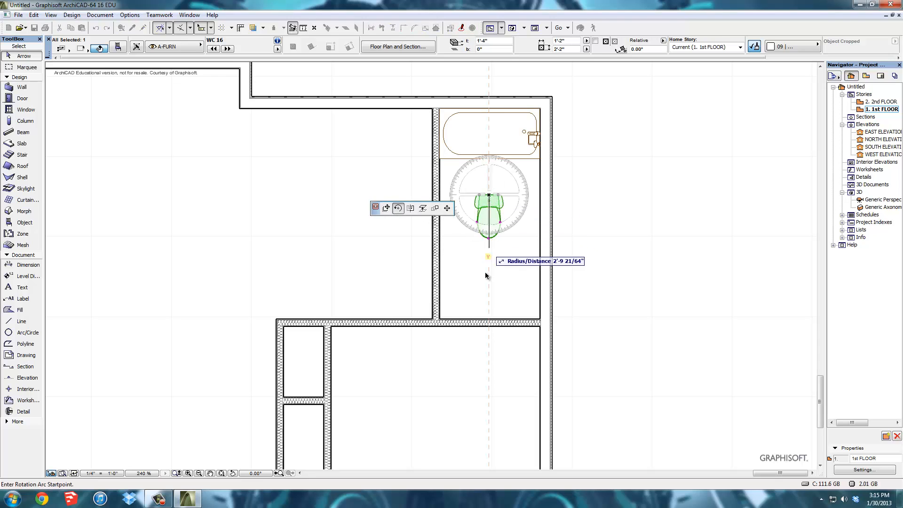
left_click(489, 278)
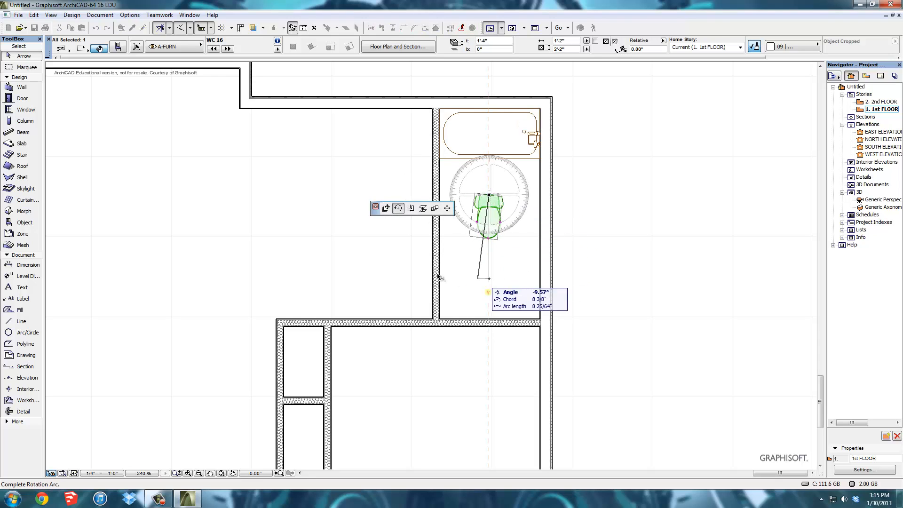
left_click(297, 196)
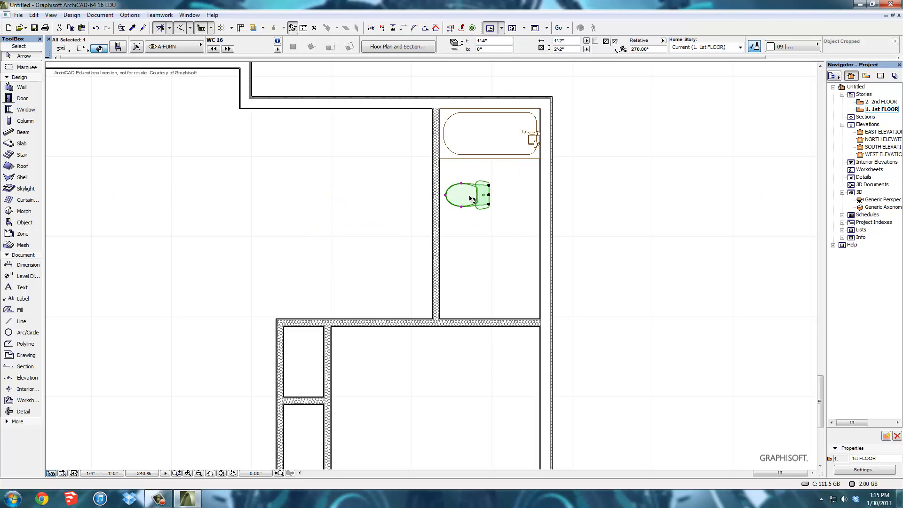
Step: Move the toilet by its tank's back midpoint close to the right exterior wall, just below the bathtub, and deselect it
left_click(489, 195)
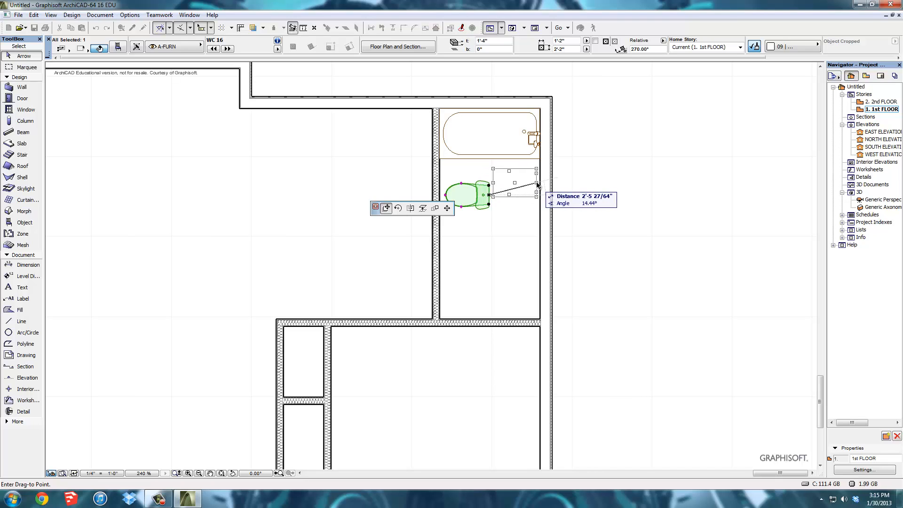
left_click(538, 183)
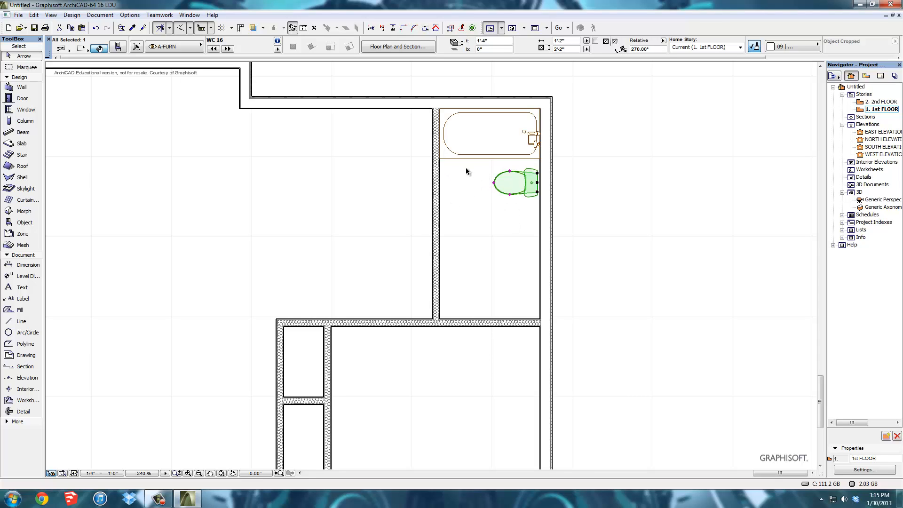
left_click(504, 210)
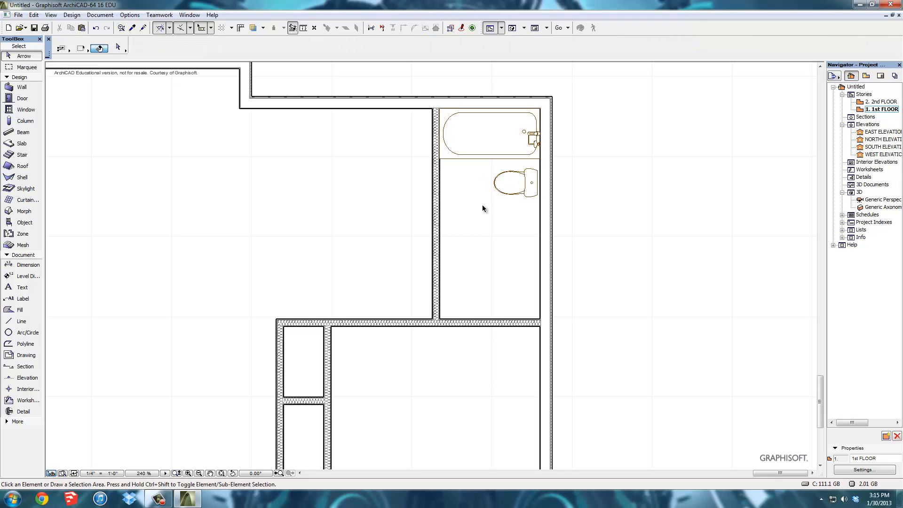
Step: Draw a vertical line down from the midpoint of the bathtub's lower edge, passing in front of the toilet bowl
left_click(20, 322)
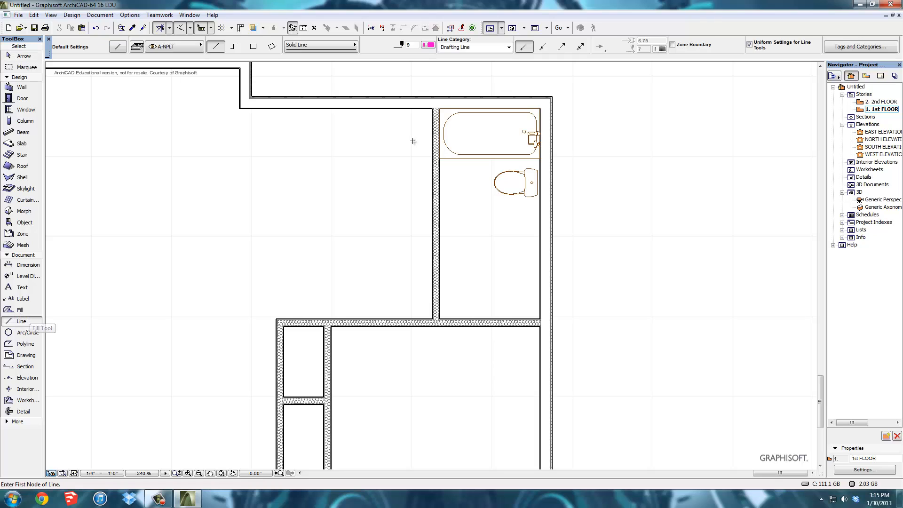
left_click(491, 159)
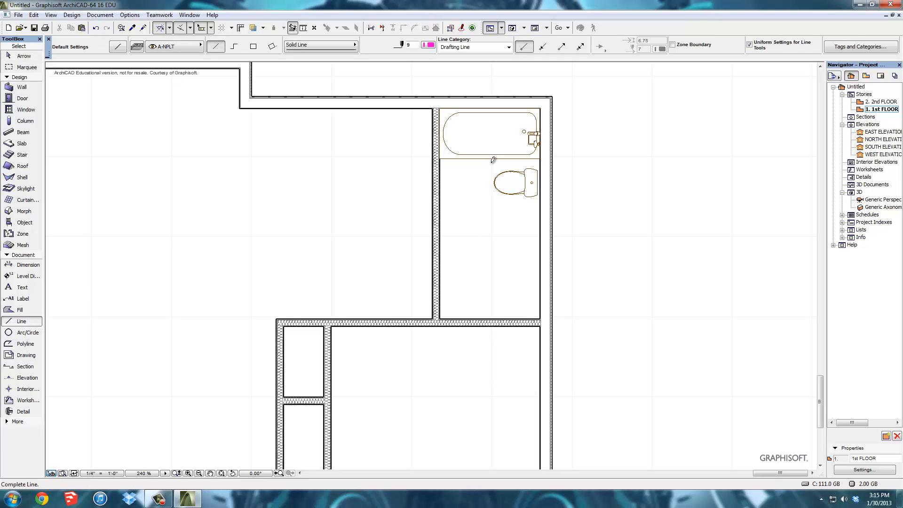
left_click(492, 228)
left_click(26, 56)
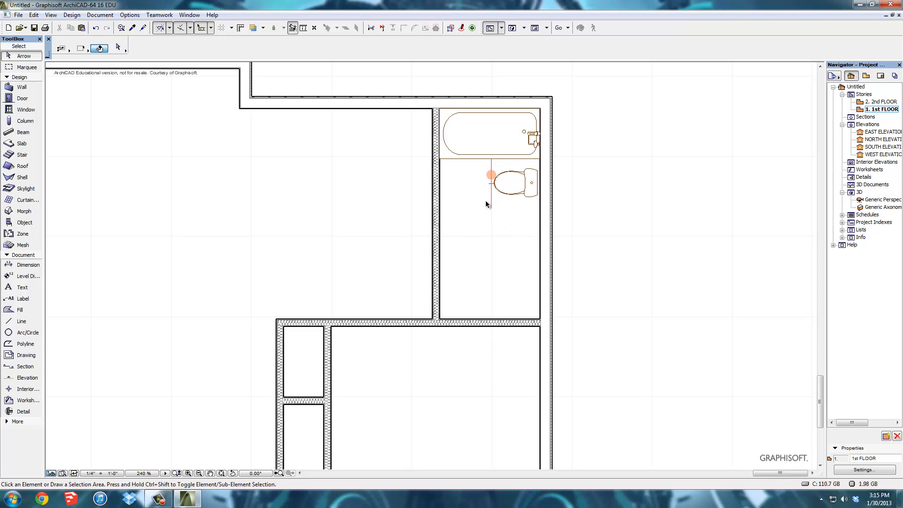
Step: Choose Basin Cabinet 16 from the Sinks 16 folder as the default object and place it below the toilet
left_click(23, 223)
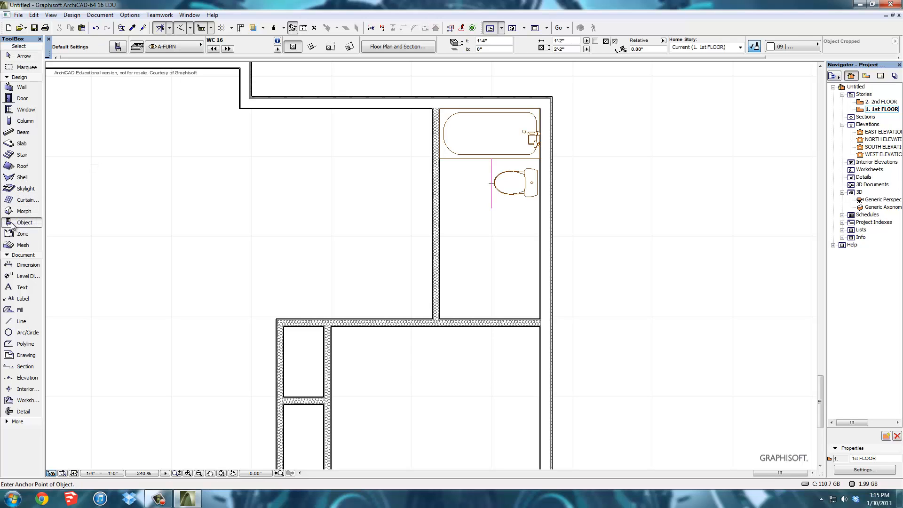
left_click(117, 47)
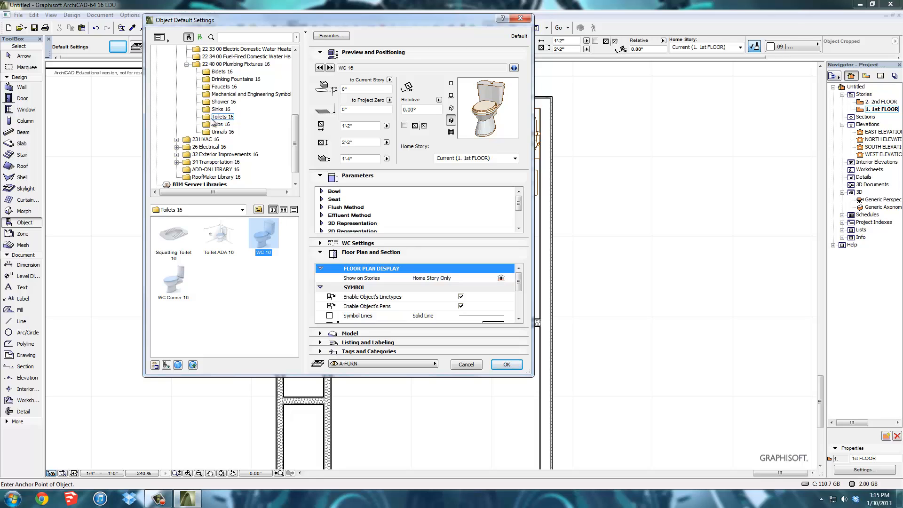
left_click(219, 109)
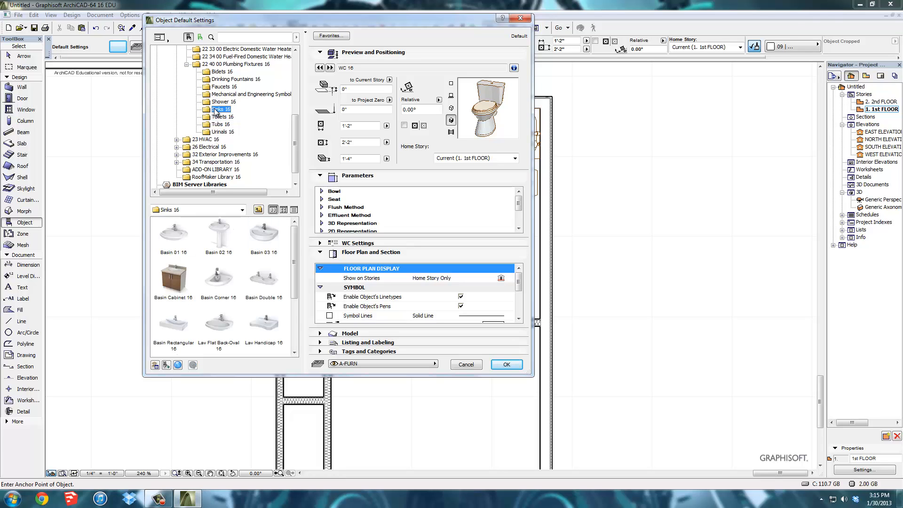
left_click(174, 277)
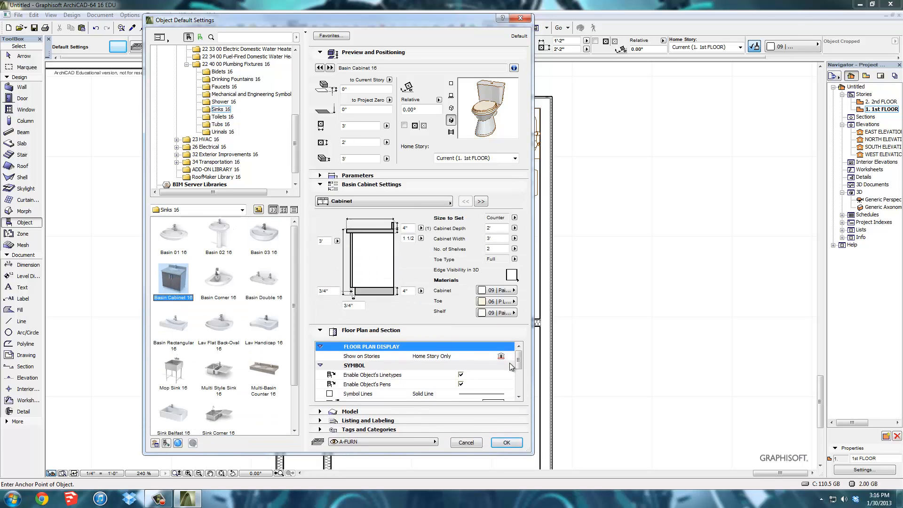
left_click(513, 442)
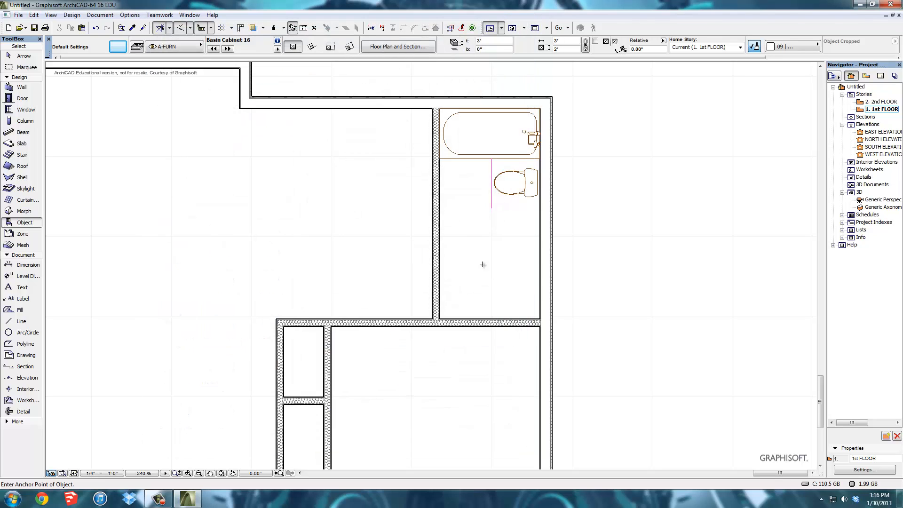
left_click(508, 271)
key("Escape")
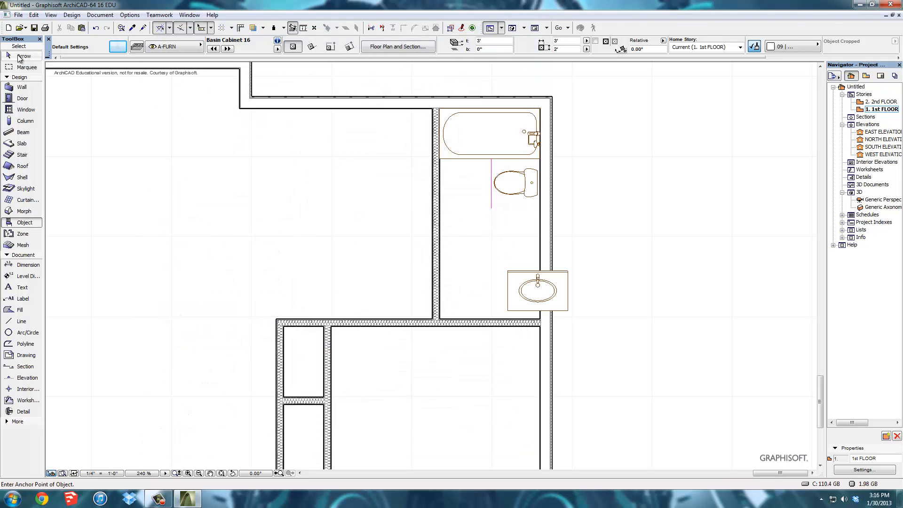
Step: Rotate the basin cabinet 90° clockwise about its back left corner so its back faces the right exterior wall
left_click(511, 273)
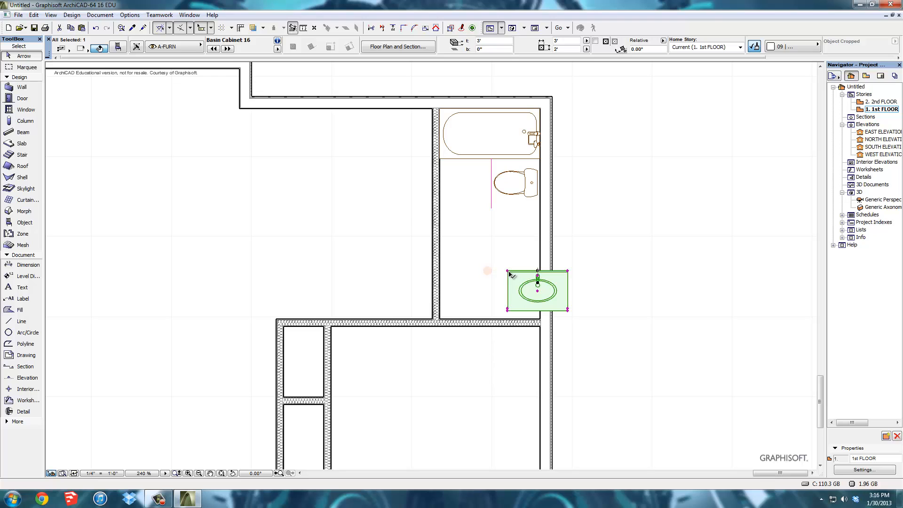
left_click(511, 274)
left_click(398, 208)
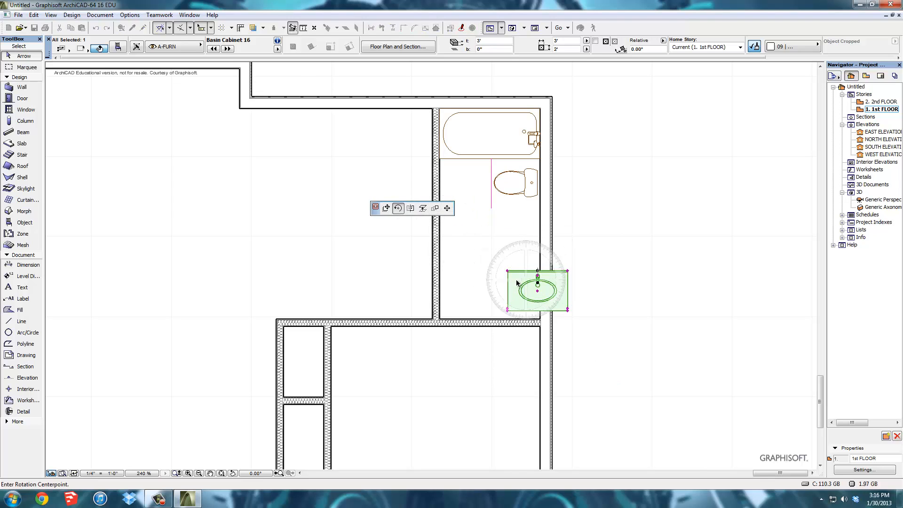
left_click(507, 271)
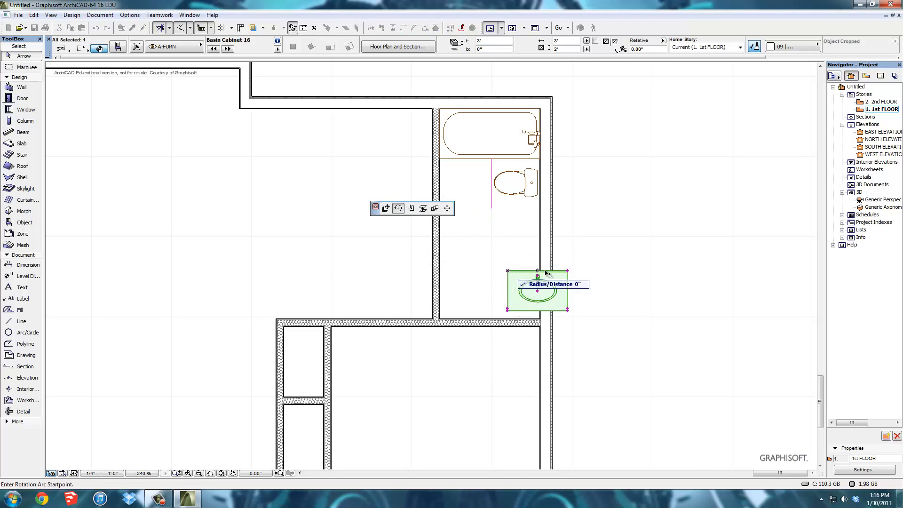
left_click(615, 273)
left_click(505, 413)
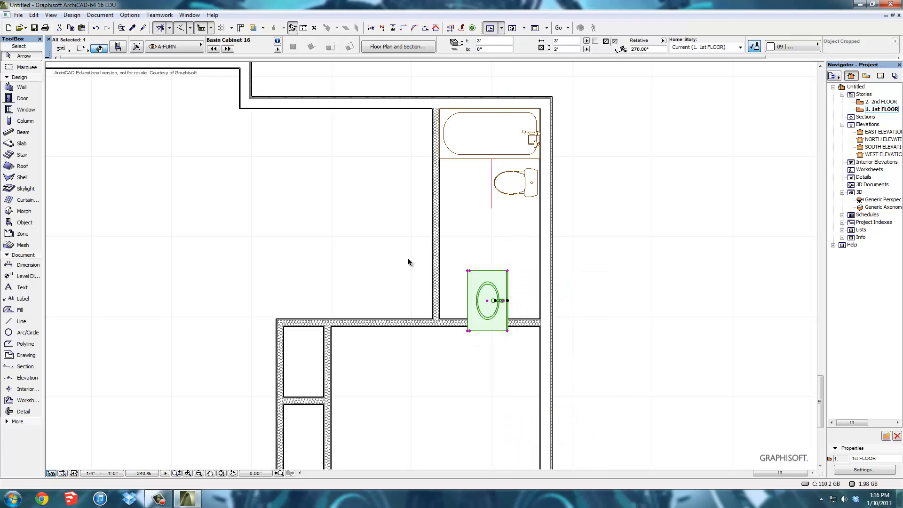
Step: Move the basin cabinet by its lower back corner into the bathroom's lower right inside corner and deselect it
left_click(507, 331)
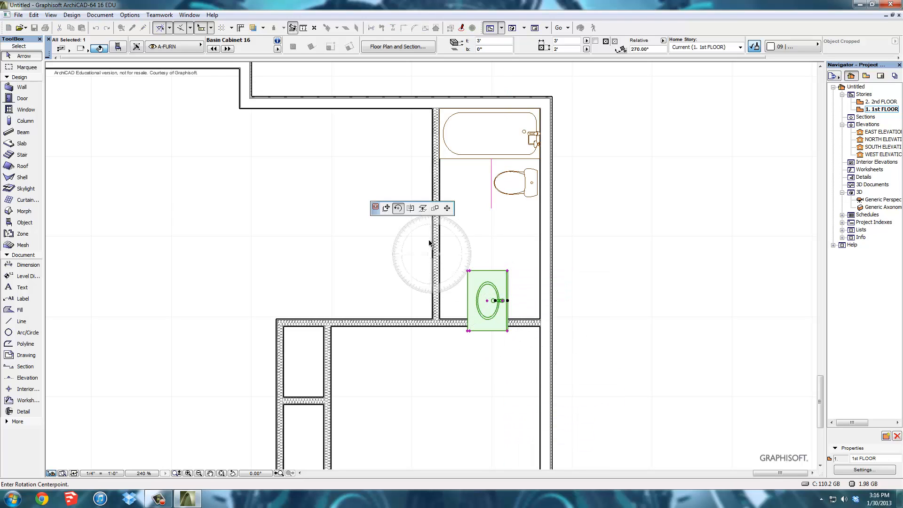
left_click(385, 207)
left_click(539, 319)
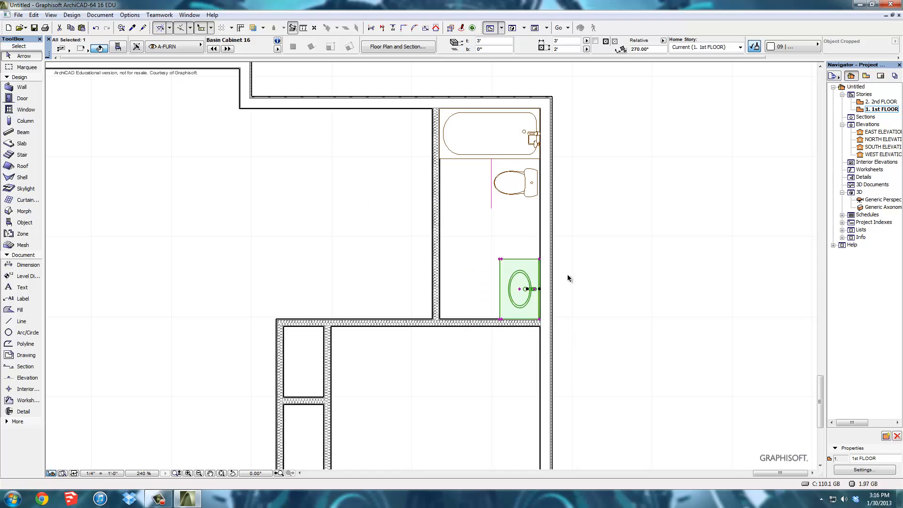
left_click(584, 243)
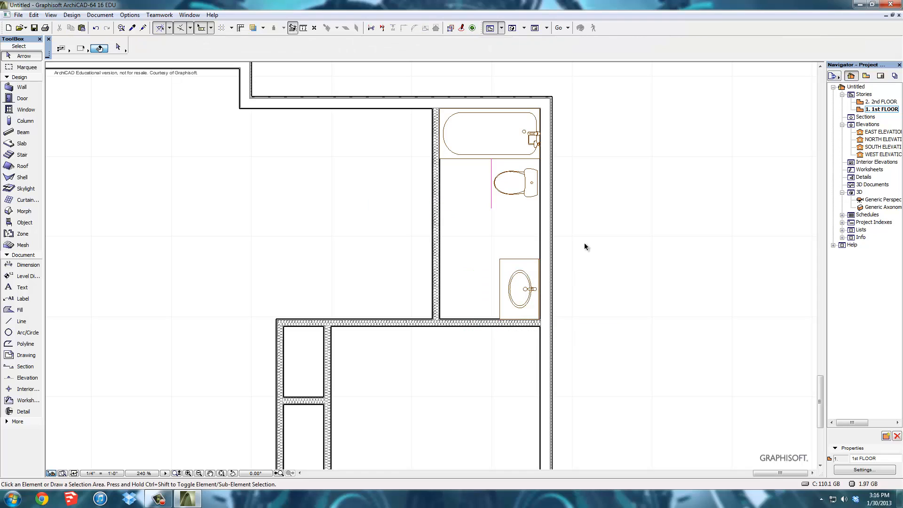
Step: Move the basin cabinet straight up along the right exterior wall by about 2'-4 1/2", to just below the toilet
left_click(502, 262)
left_click(502, 260)
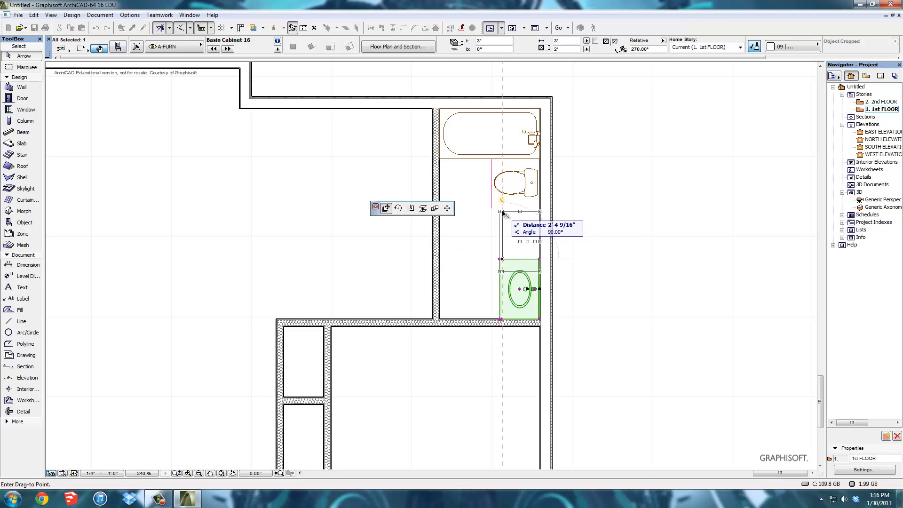
left_click(502, 212)
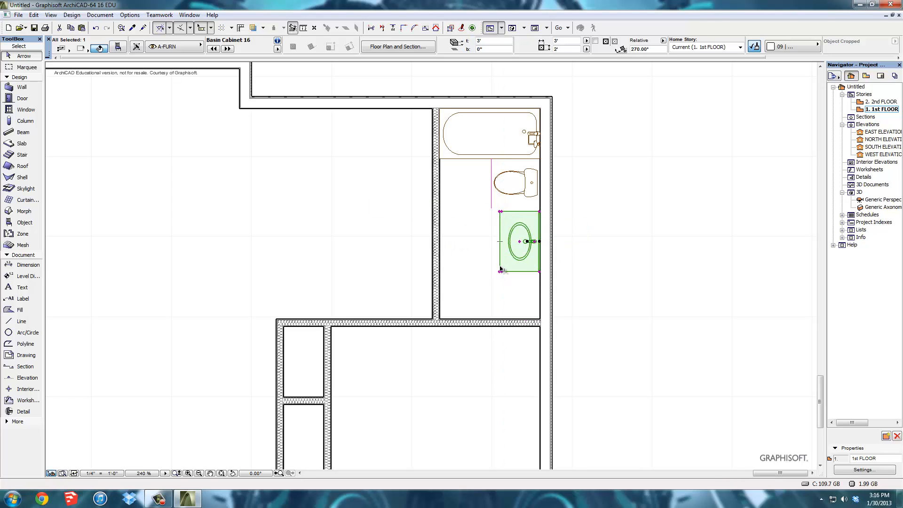
Step: Move the bathroom's lower partition up against the basin cabinet and shorten the bathroom's left partition to end at it
left_click(487, 323)
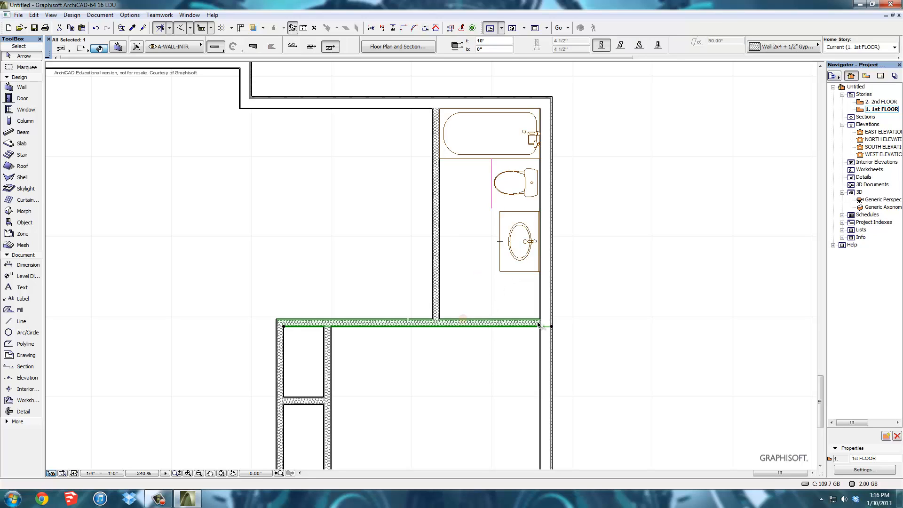
left_click(541, 323)
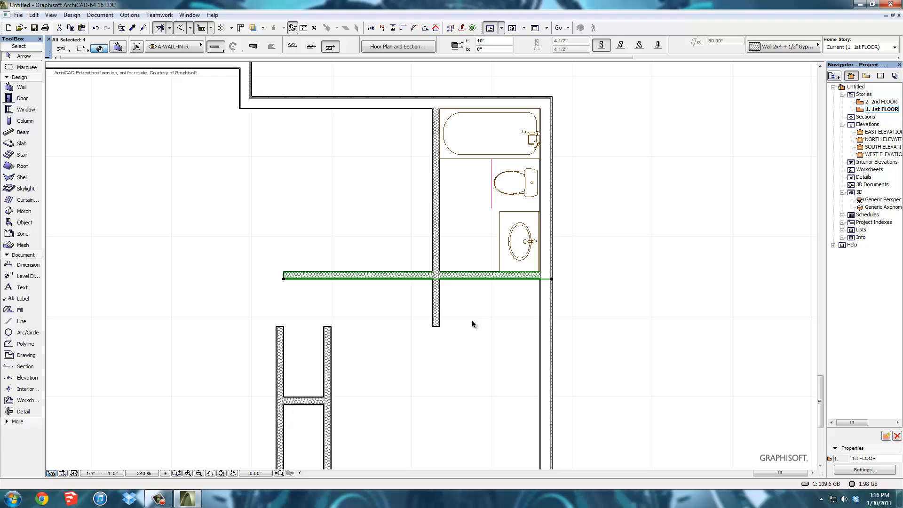
left_click(439, 325)
left_click(439, 326)
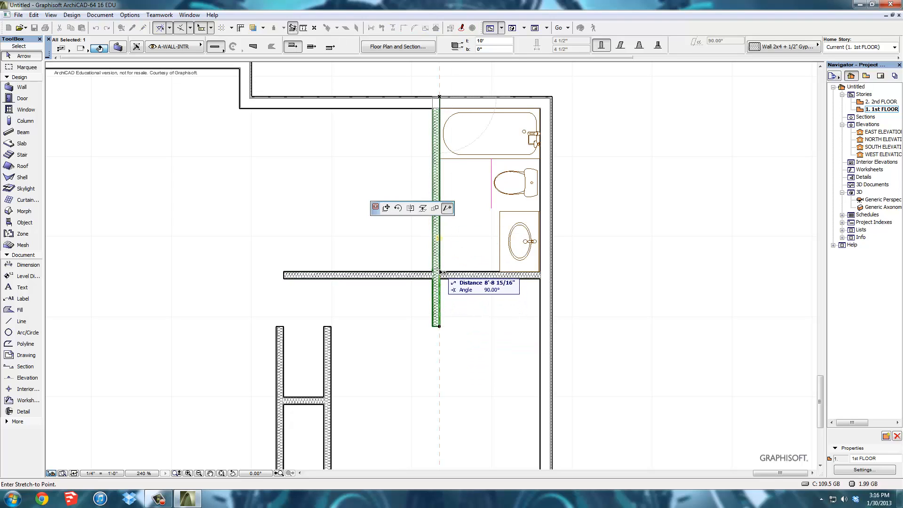
left_click(442, 278)
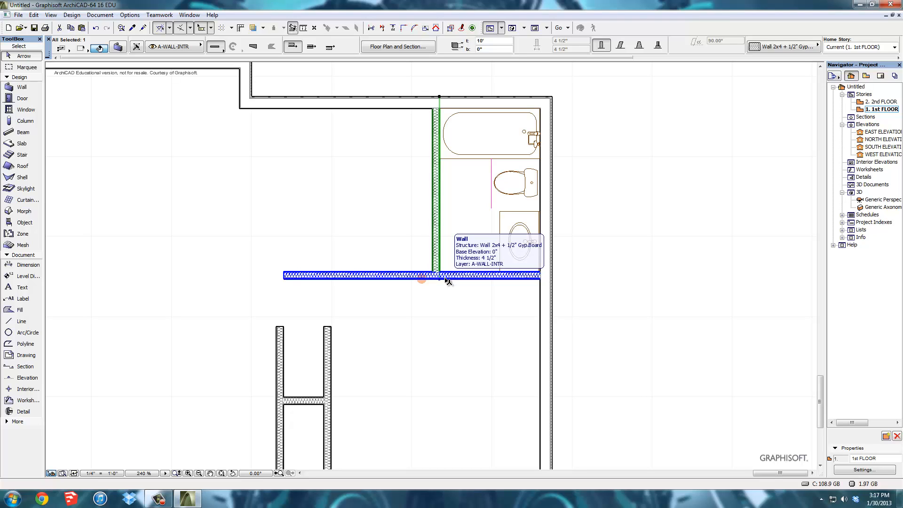
left_click(412, 300)
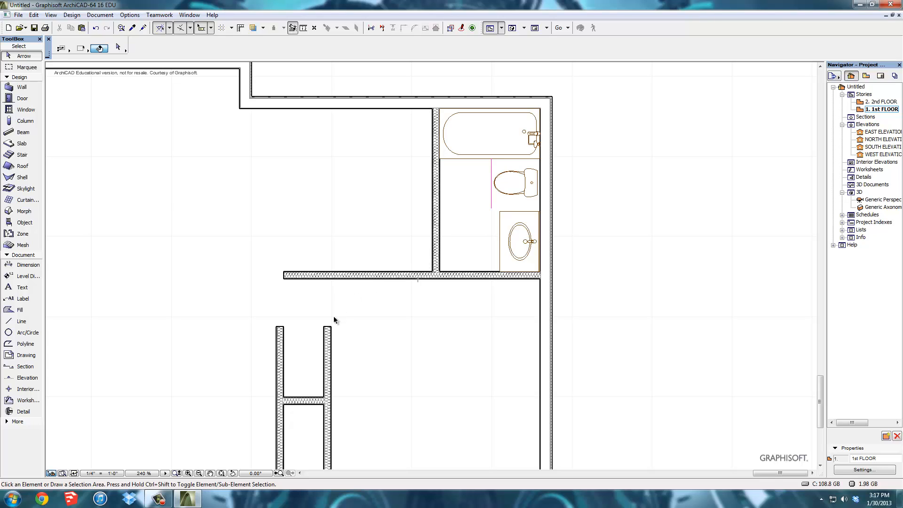
Step: Stretch the upper ends of the two vertical closet walls up to meet the relocated horizontal partition
left_click(332, 330)
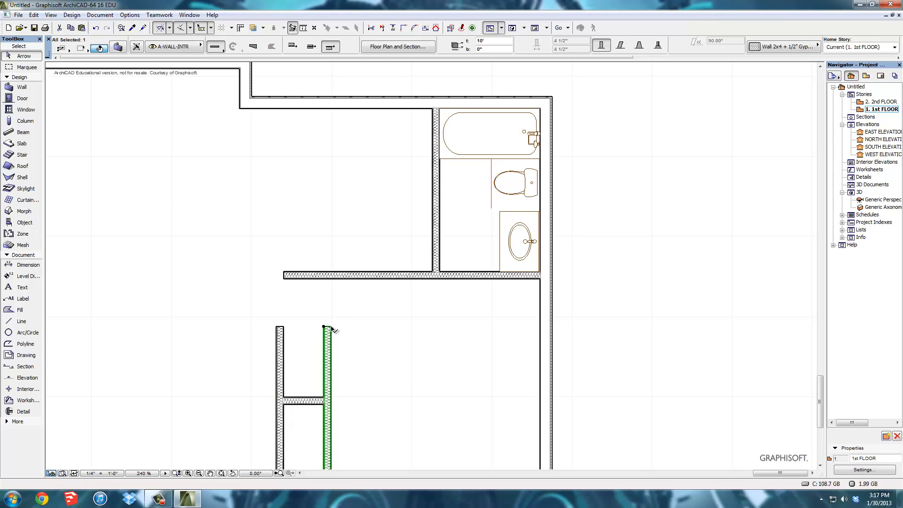
left_click(327, 329)
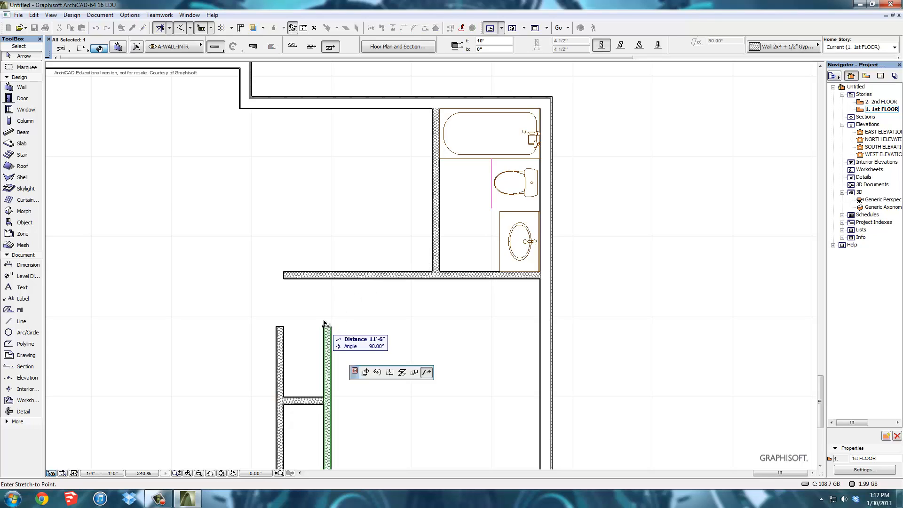
left_click(325, 282)
left_click(284, 331)
left_click(280, 327)
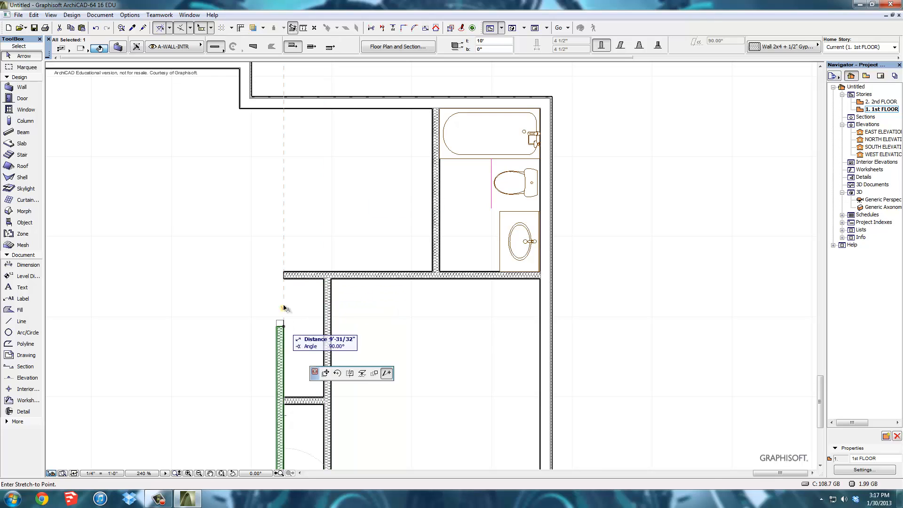
left_click(284, 283)
Step: Move the short cross wall between the two closet walls straight up by about 2'-5" and deselect it
left_click(301, 400)
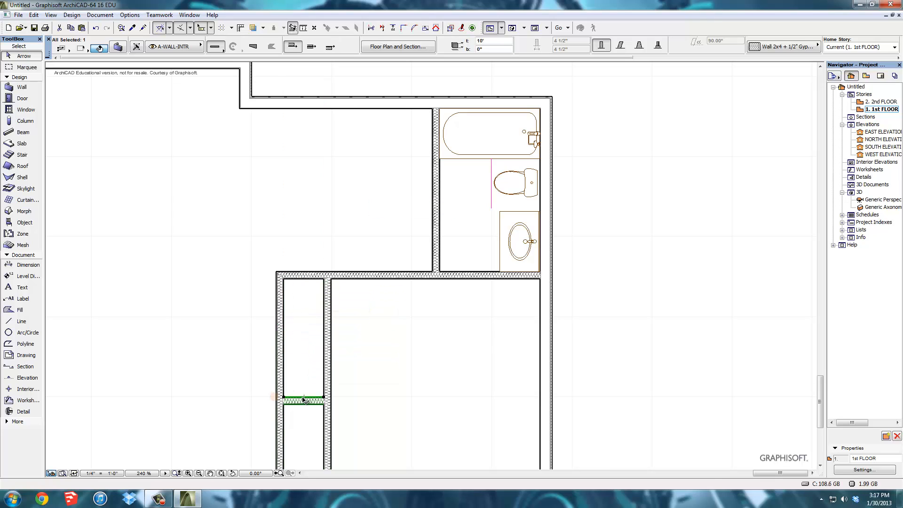
left_click(304, 398)
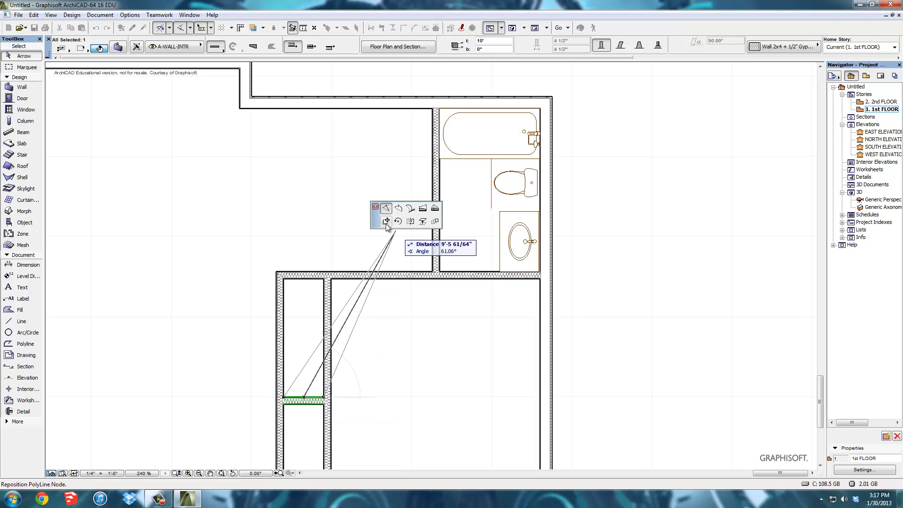
left_click(386, 221)
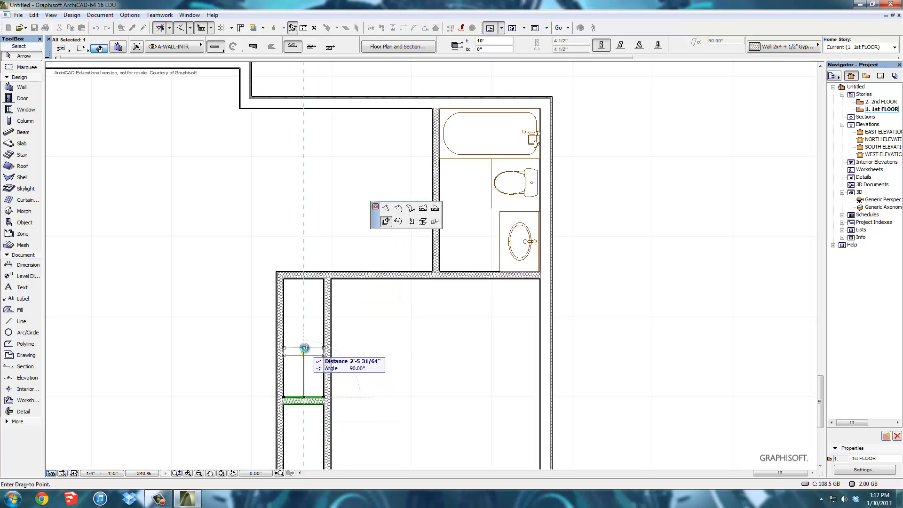
left_click(305, 351)
left_click(373, 367)
Step: Review the whole first-floor plan and open the Generic Perspective 3D view of the building
scroll(374, 366, "down", 2)
middle_click_drag(361, 375, 289, 324)
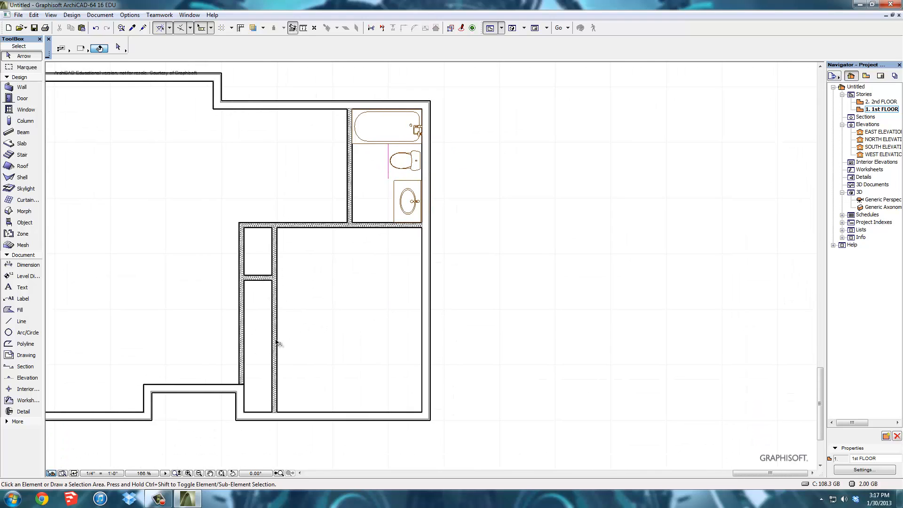
middle_click_drag(339, 263, 414, 282)
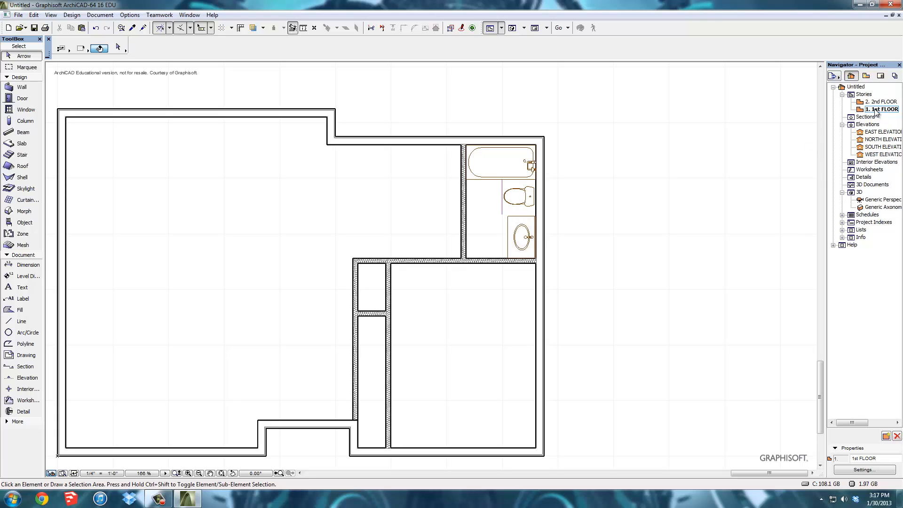
left_click(877, 205)
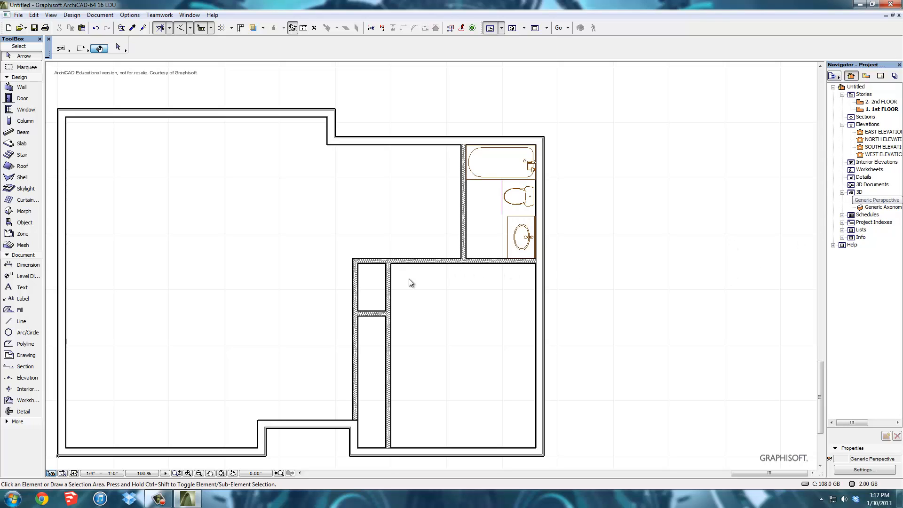
key("F3")
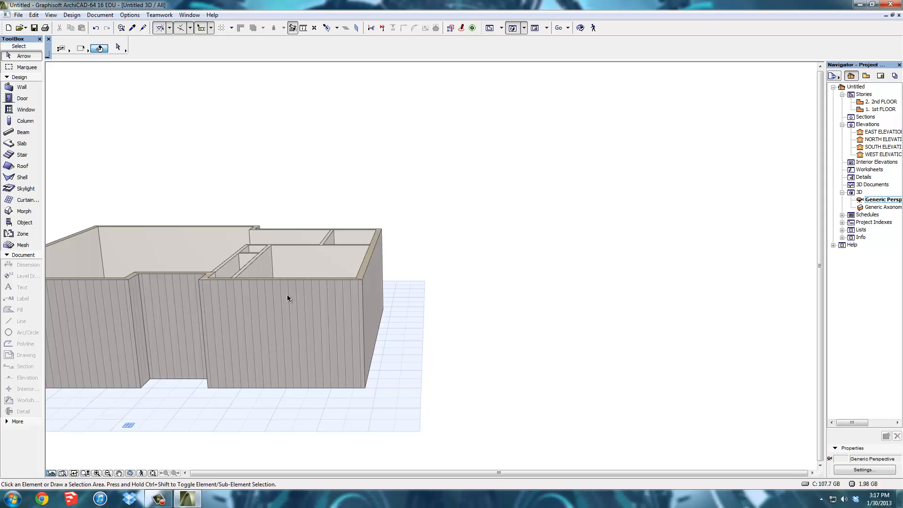
Step: Explore the 3D model in fly mode, going over the exterior walls and through the interior rooms to the bathroom's washbasin
left_click(142, 473)
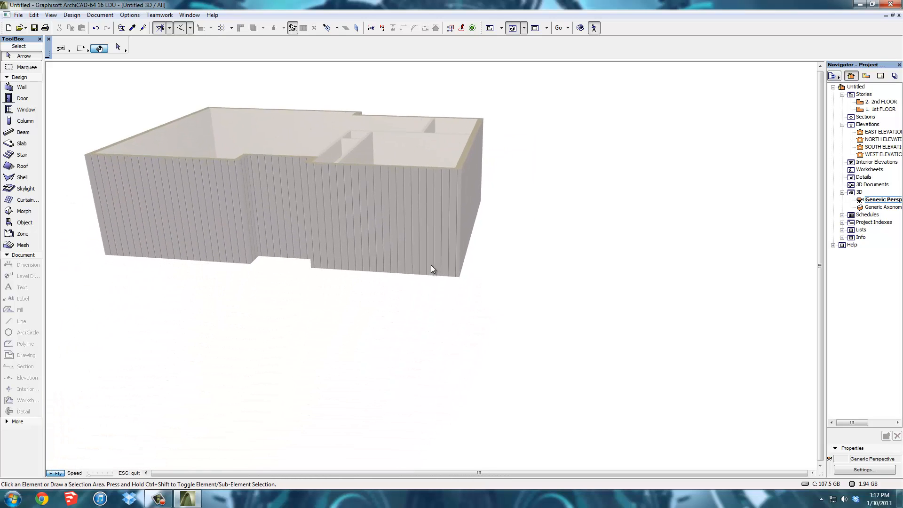
key("Up")
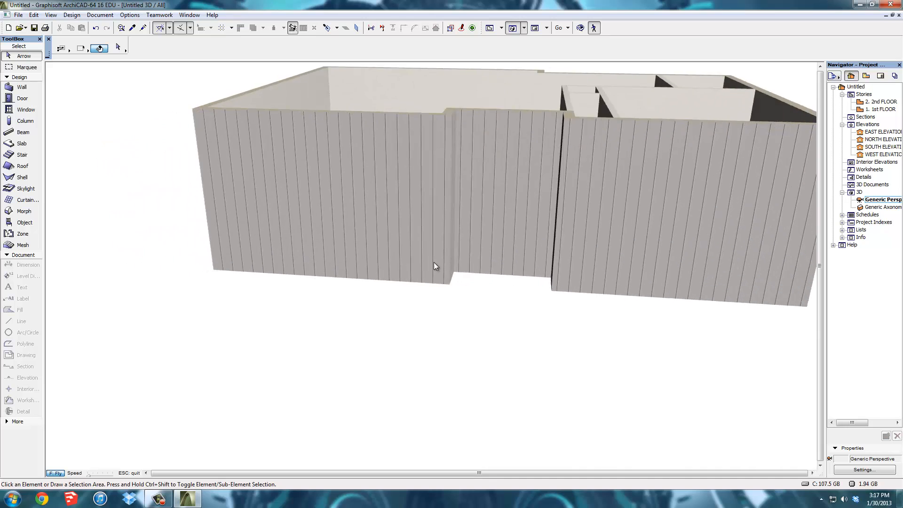
key("Up")
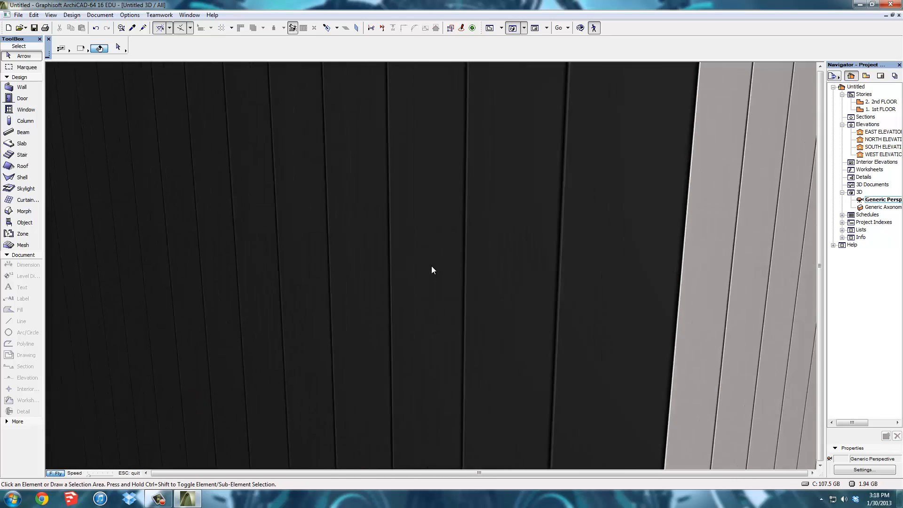
key("Up")
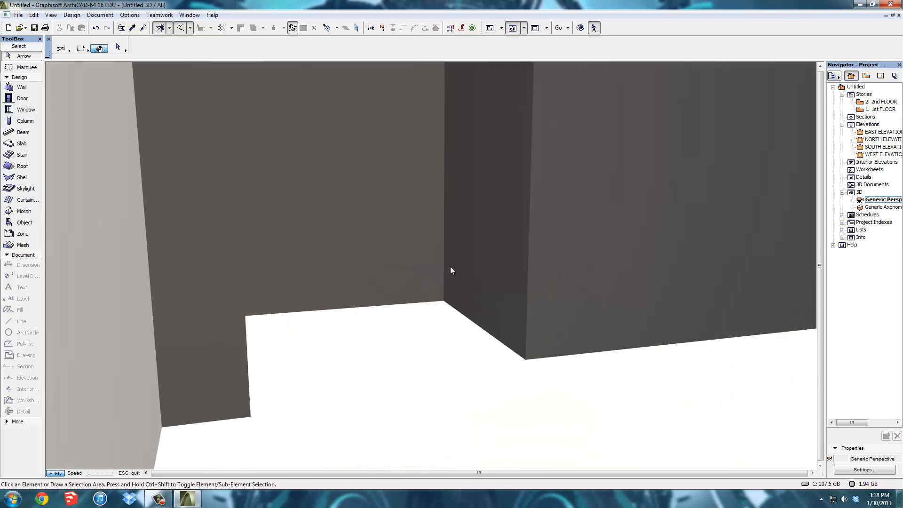
key("Up")
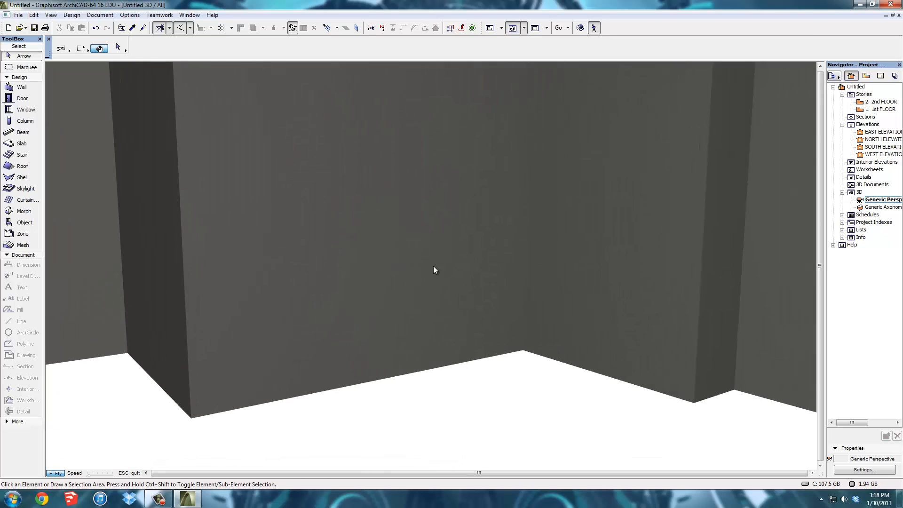
key("Up")
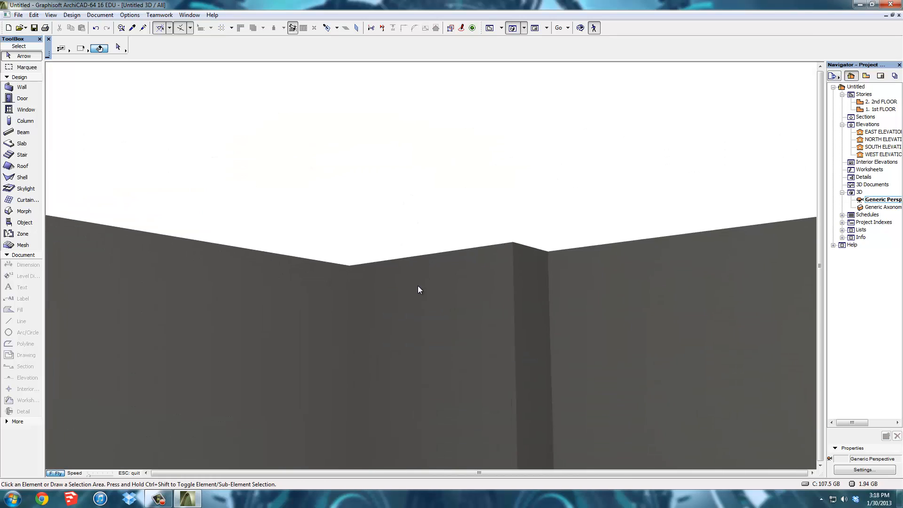
key("Up")
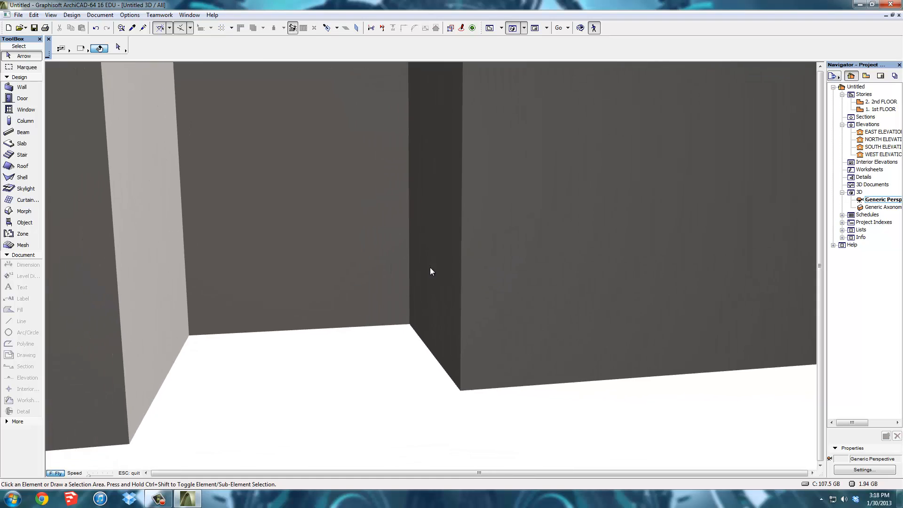
key("Up")
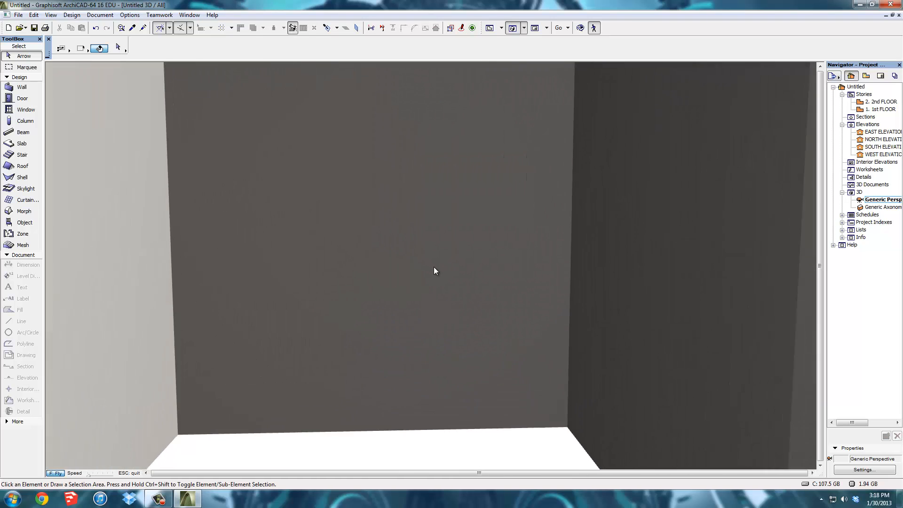
key("Up")
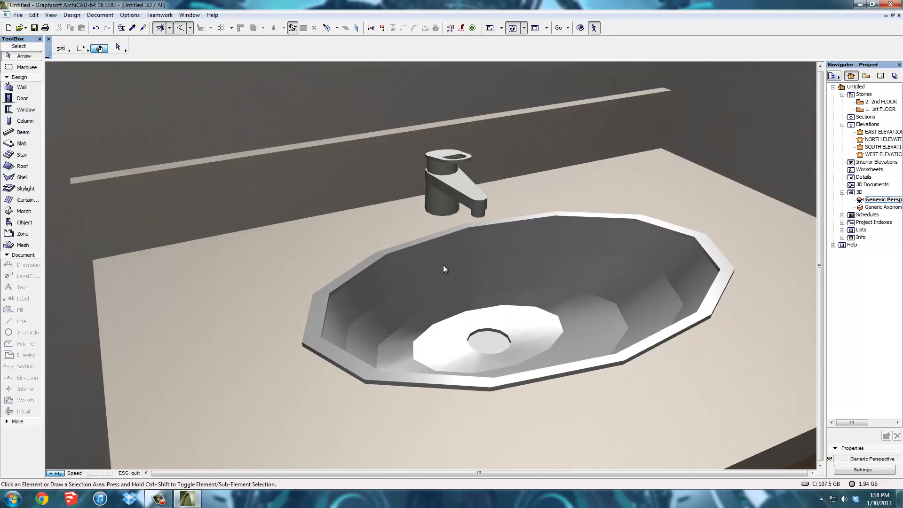
Step: Examine the bathtub, shower and bathroom walls, inspect the whole building from above, and leave the 3D exploration mode
key("Left")
key("Up")
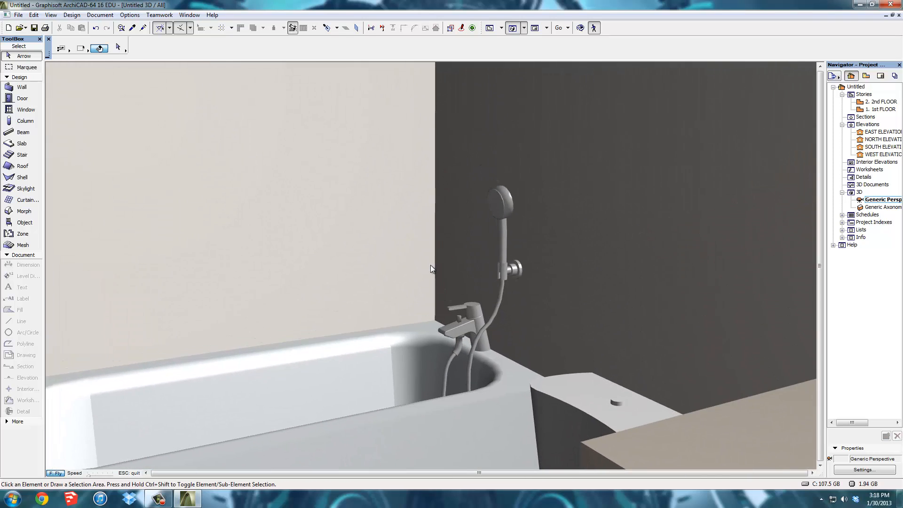
key("Down")
key("Left")
key("Up")
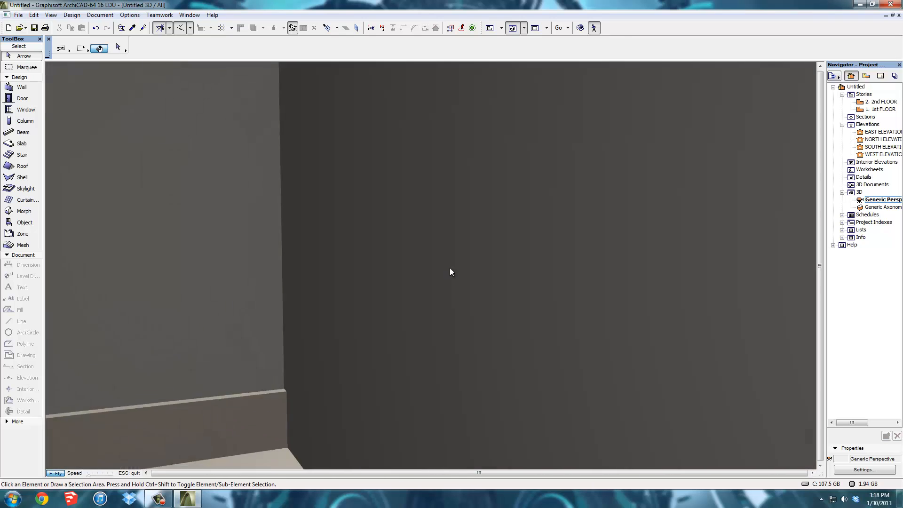
key("Left")
key("Down")
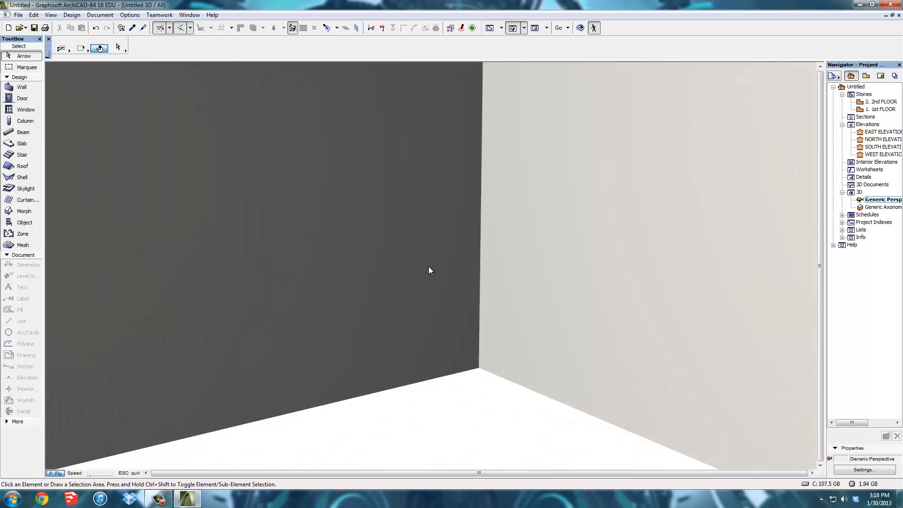
key("Down")
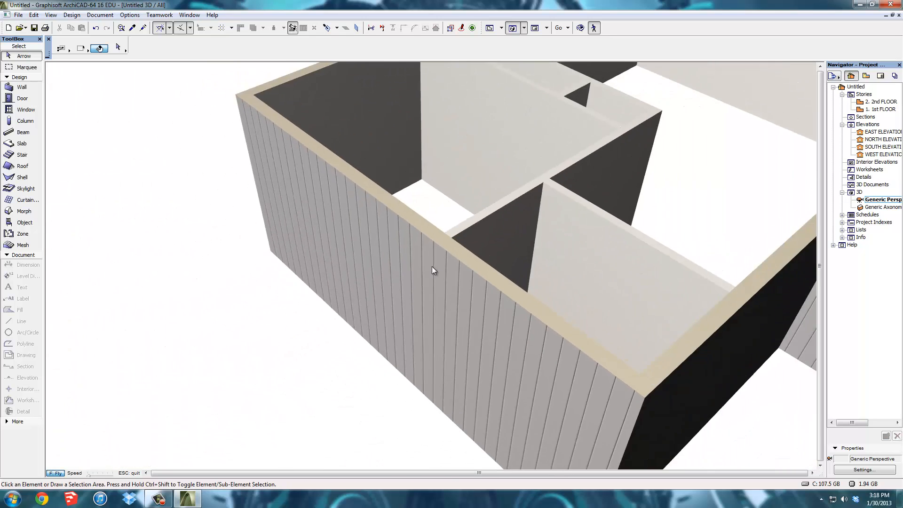
key("Left")
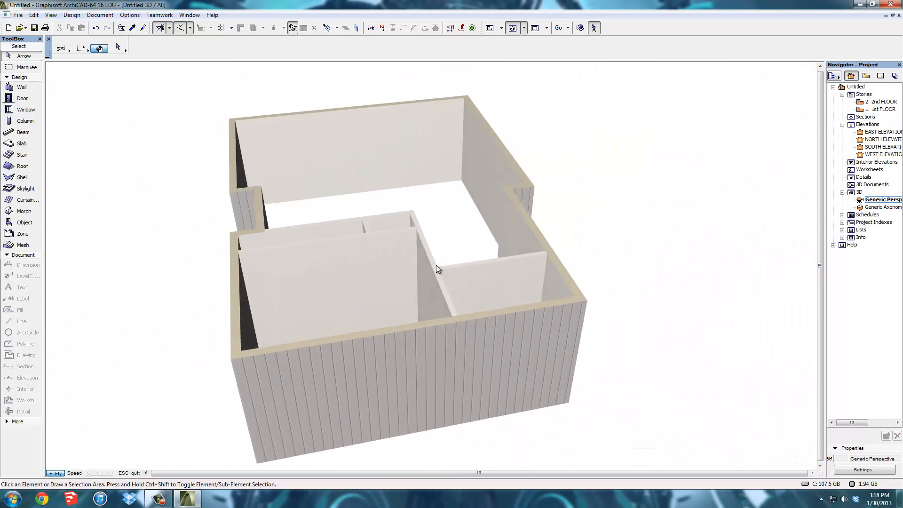
key("Left")
key("Escape")
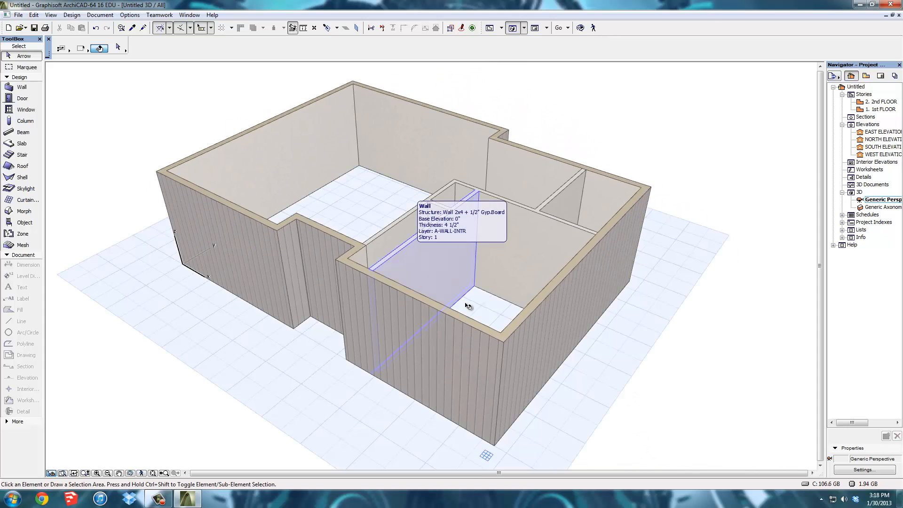
Step: On the 1st FLOOR plan, start a polygonal slab along the upper exterior walls' outer edge and down the bathroom's left partition
double_click(879, 110)
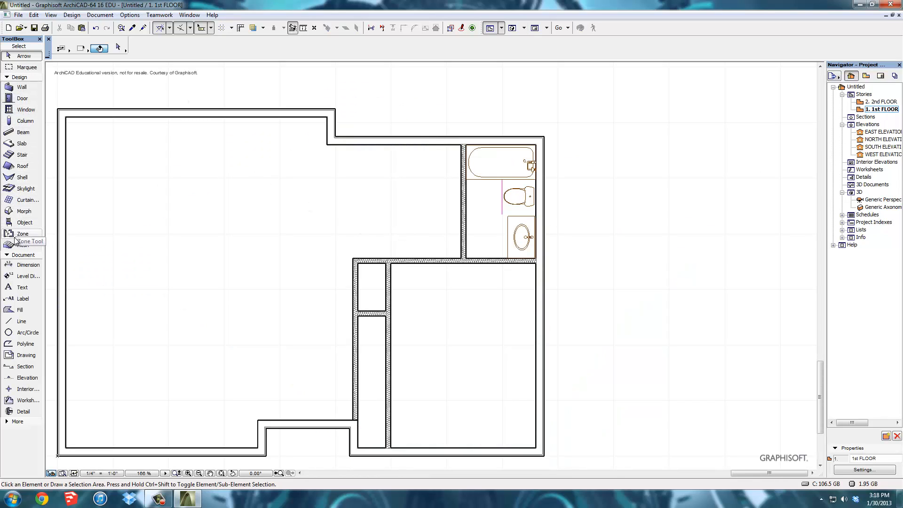
left_click(22, 144)
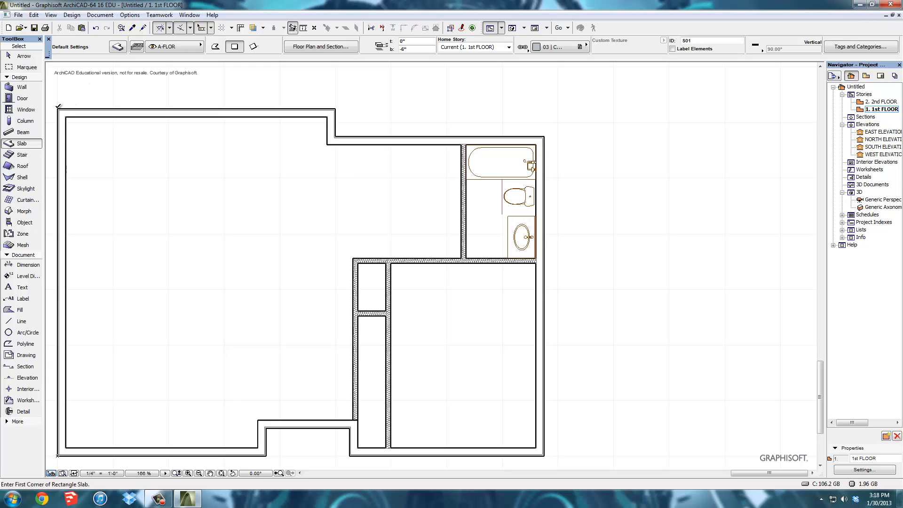
left_click(214, 48)
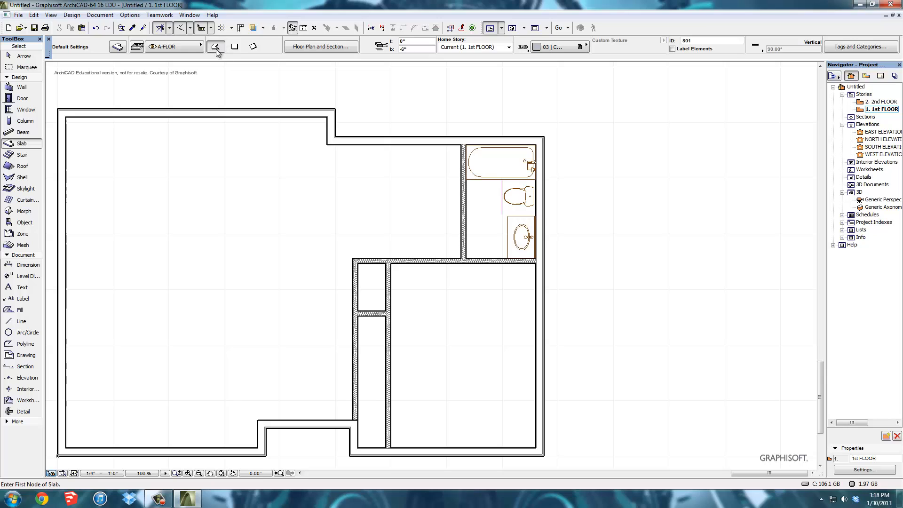
left_click(58, 109)
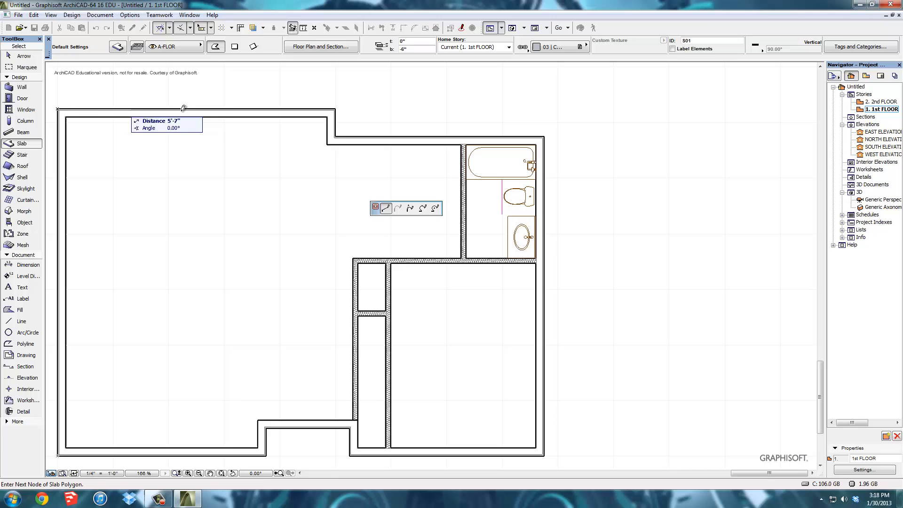
left_click(335, 108)
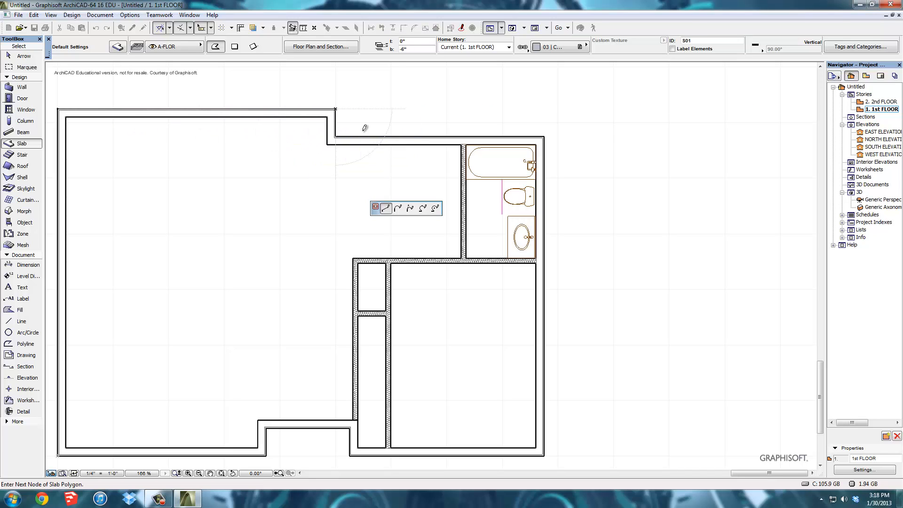
left_click(336, 137)
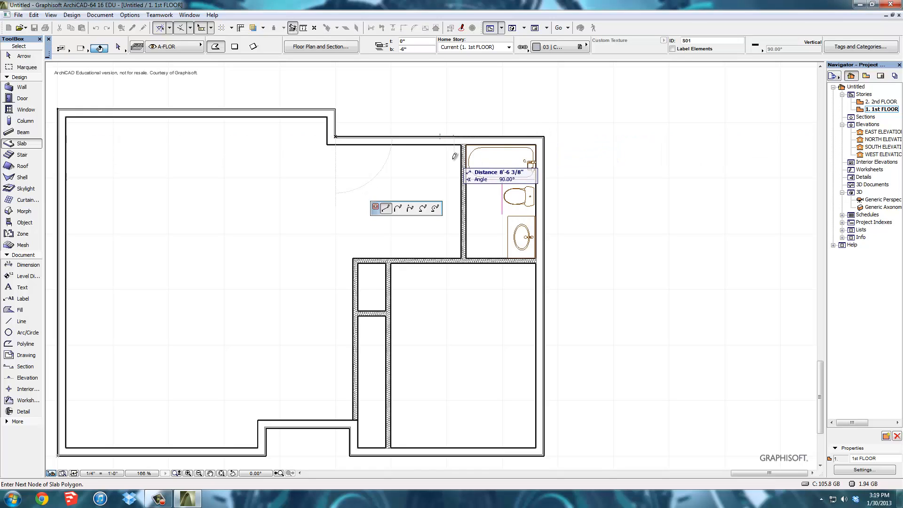
left_click(467, 137)
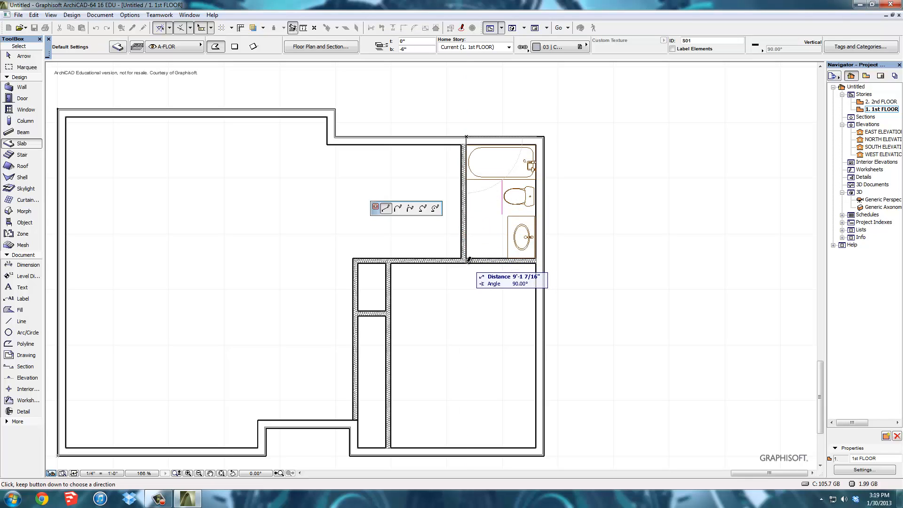
left_click(468, 259)
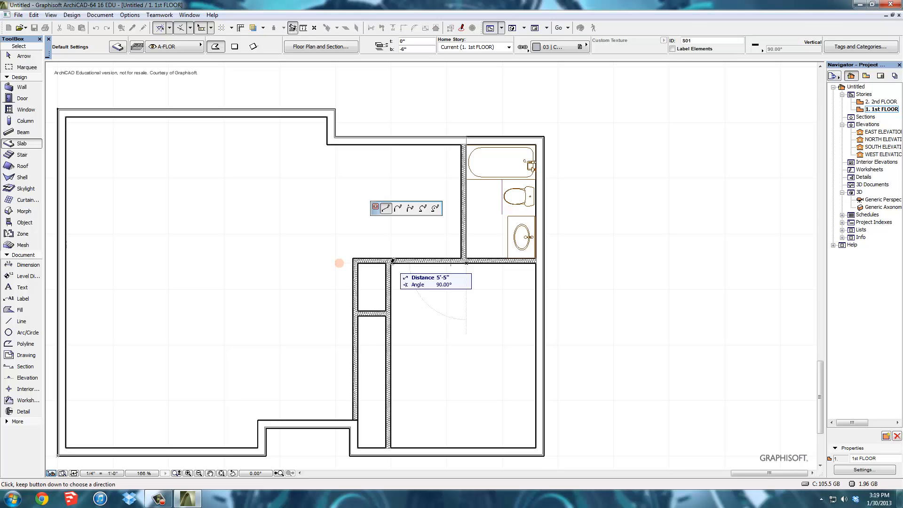
Step: Complete the slab outline around the small upper closet, down the left closet wall and along the lower and left exterior walls to its starting corner
left_click(391, 262)
left_click(389, 313)
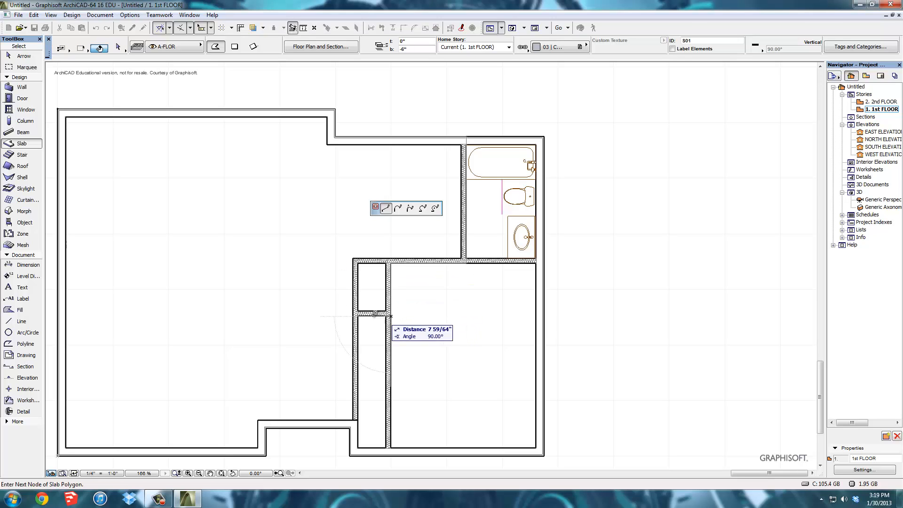
left_click(358, 314)
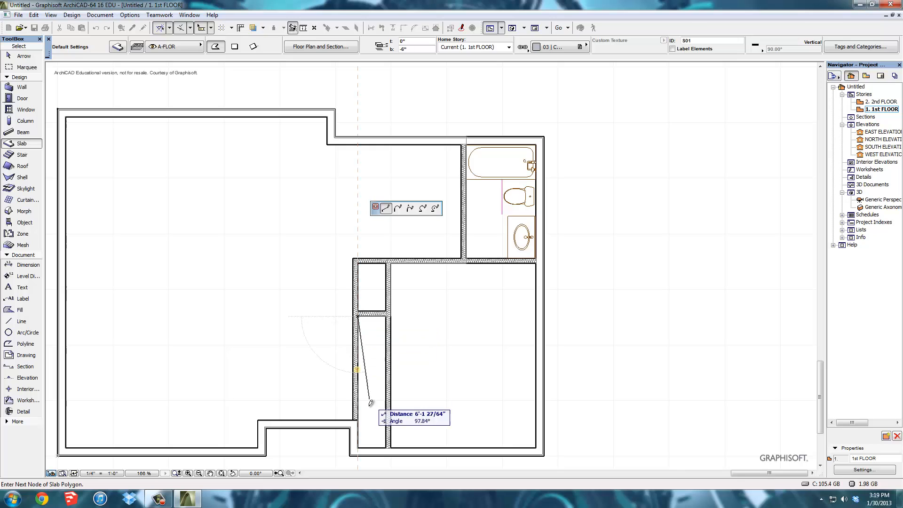
left_click(353, 427)
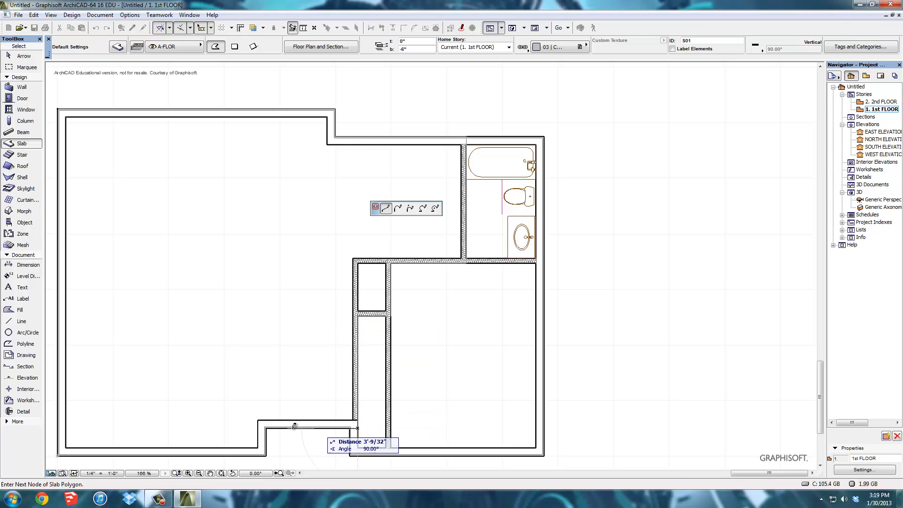
left_click(265, 428)
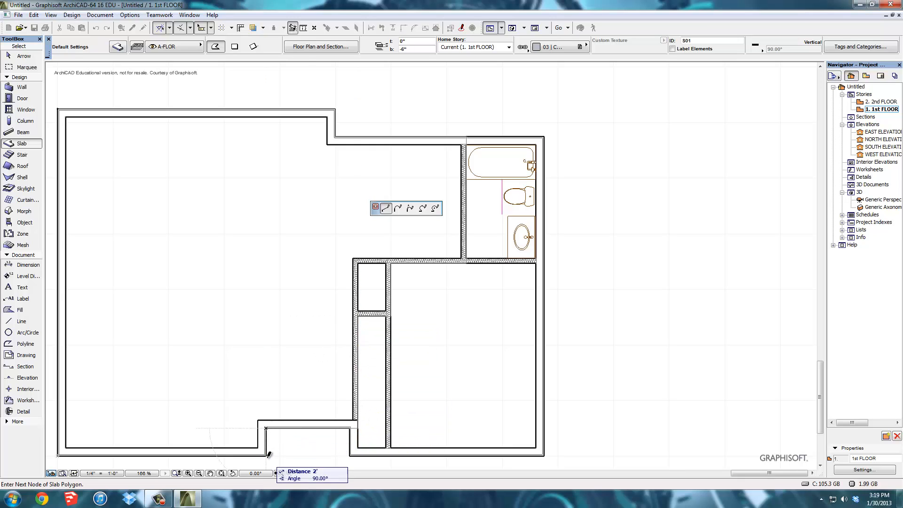
left_click(265, 455)
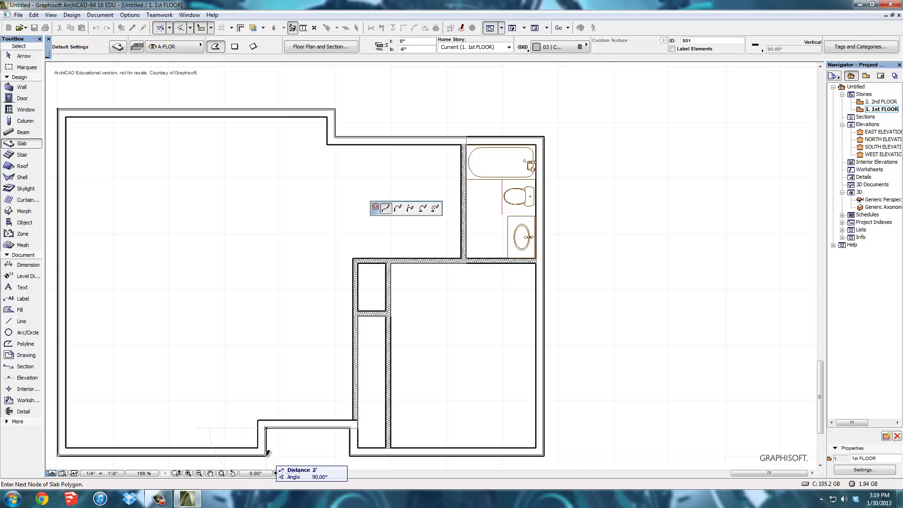
left_click(58, 454)
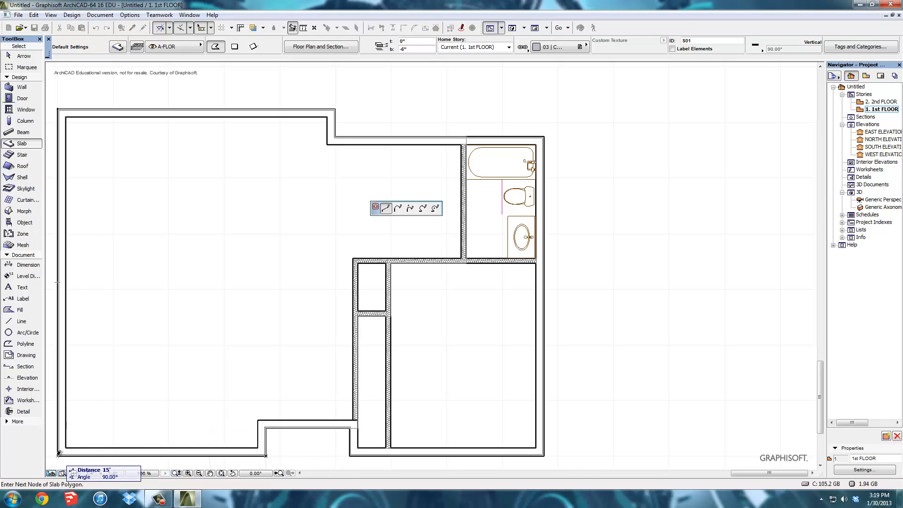
left_click(58, 107)
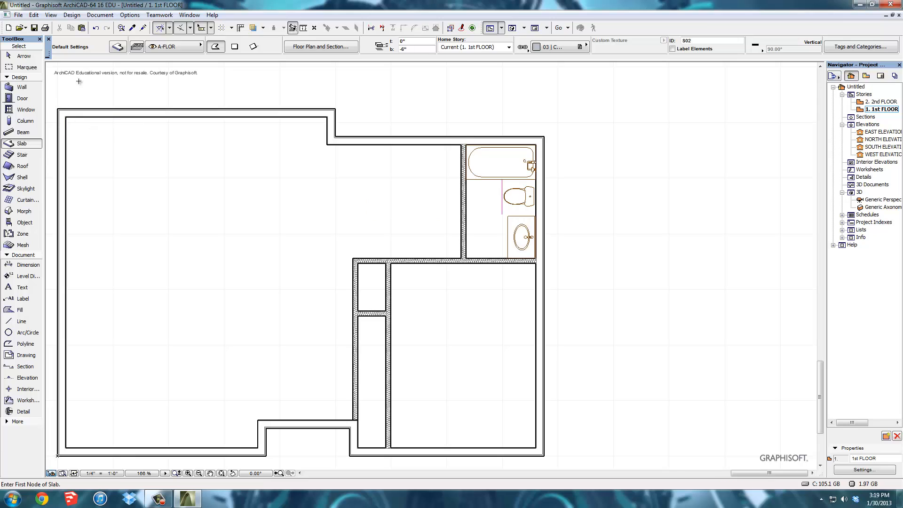
Step: Select the new main-room slab to check its coverage on the plan, and deselect it
left_click(23, 56)
left_click(207, 210)
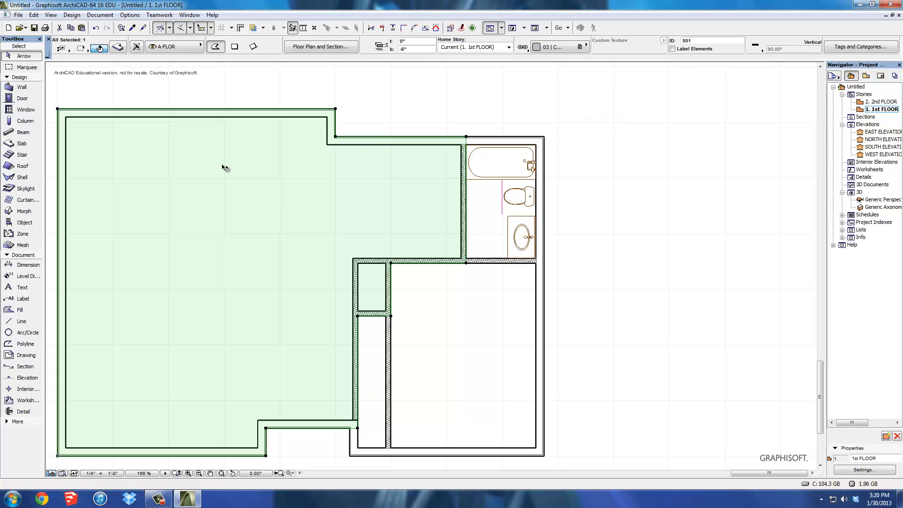
left_click(77, 81)
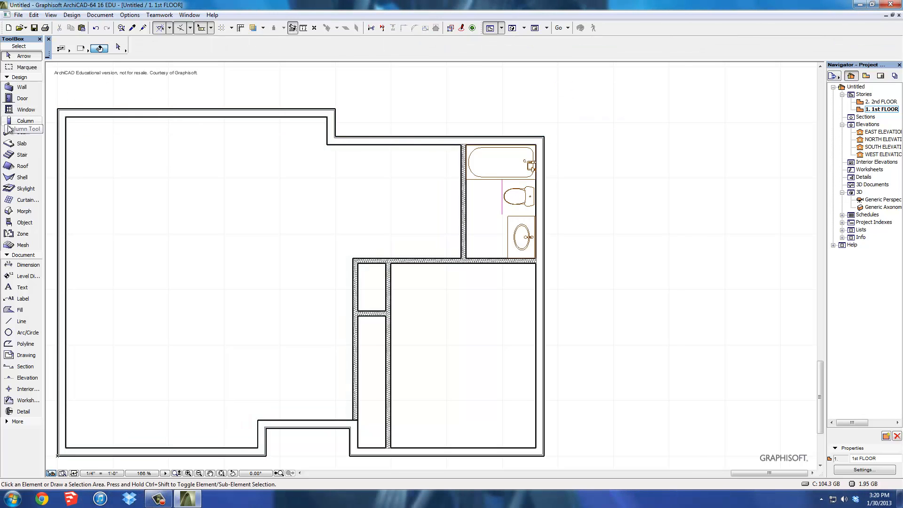
Step: Add a rectangular slab under the bathroom, from the lower end of its left partition to the building's upper-right exterior corner
left_click(19, 145)
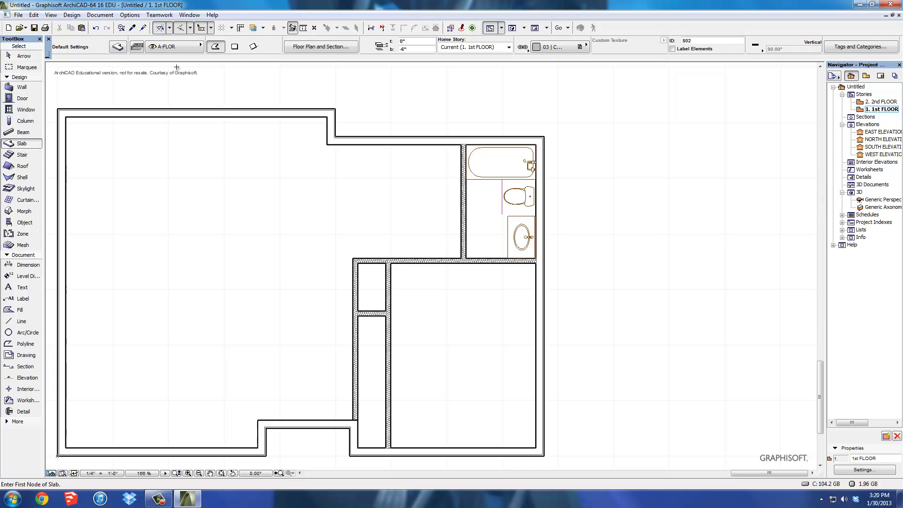
left_click(235, 46)
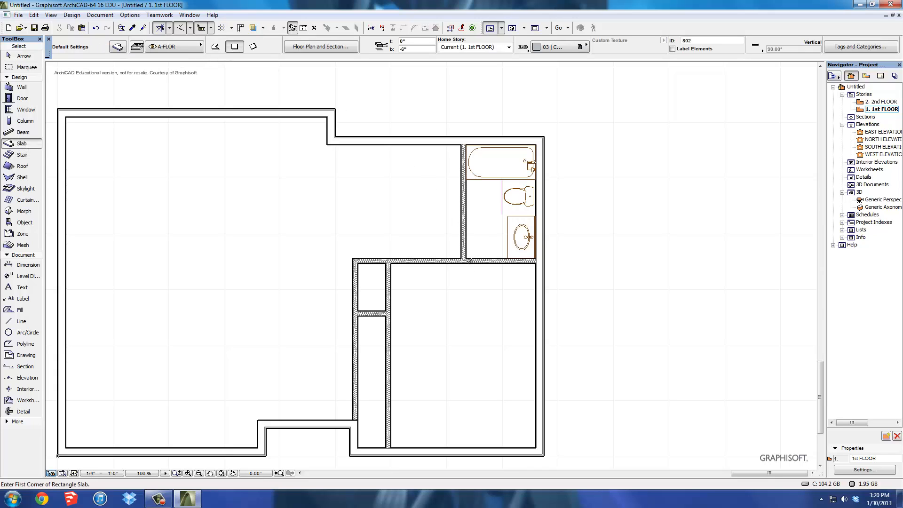
left_click(466, 261)
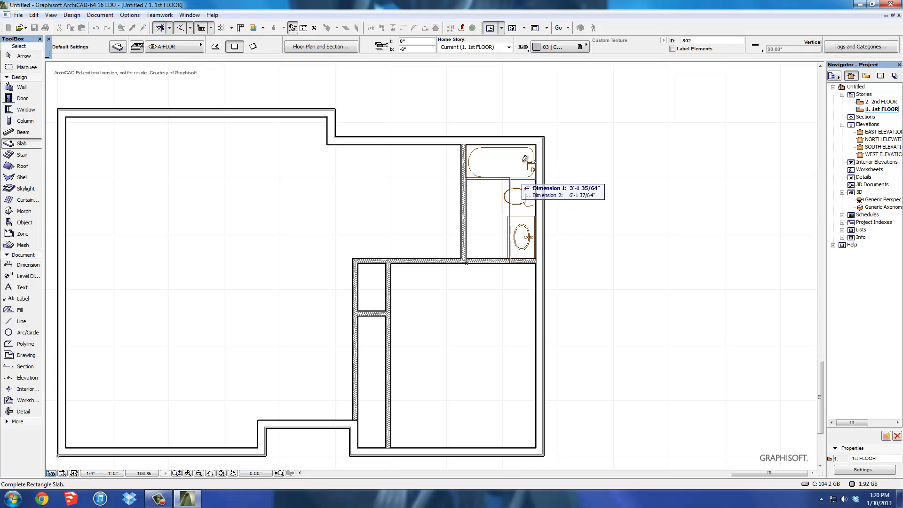
left_click(544, 135)
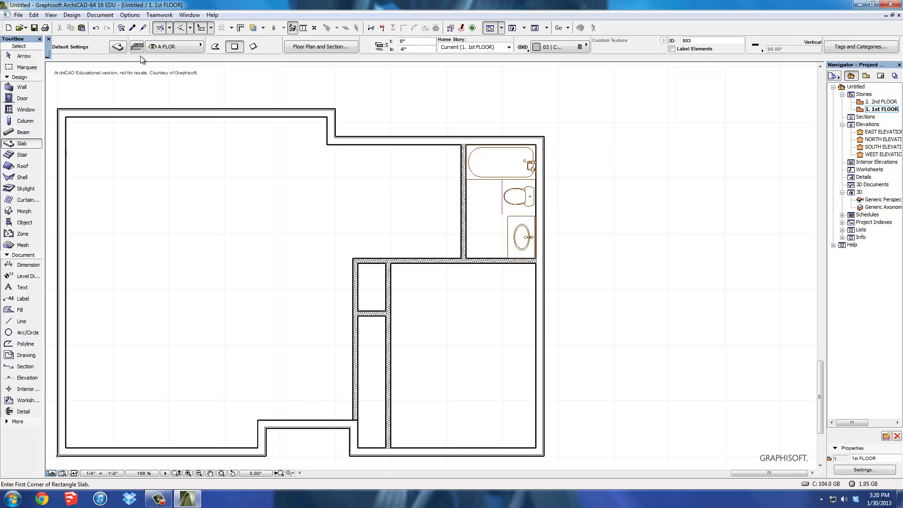
Step: Outline a polygonal slab under the lower-right room and long closet, following the exterior walls, the small closet and the bathroom's lower partition
left_click(215, 46)
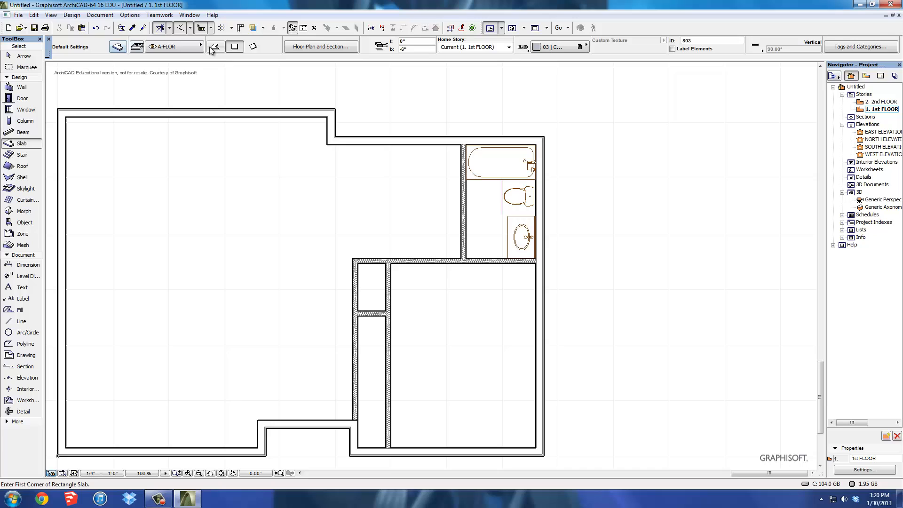
left_click(544, 262)
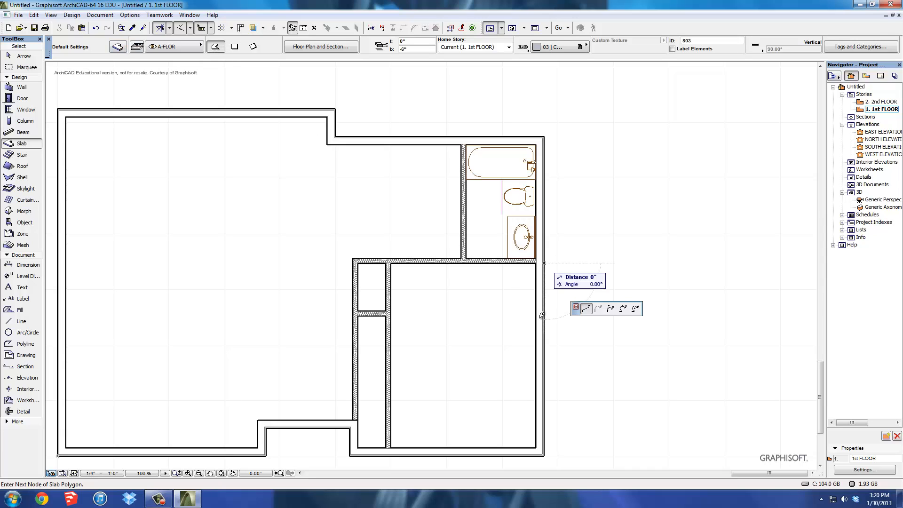
left_click(544, 455)
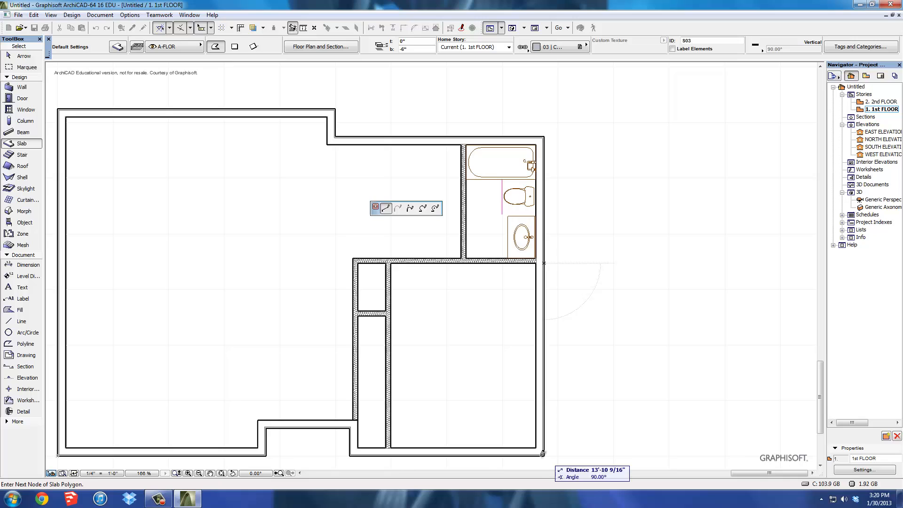
left_click(350, 454)
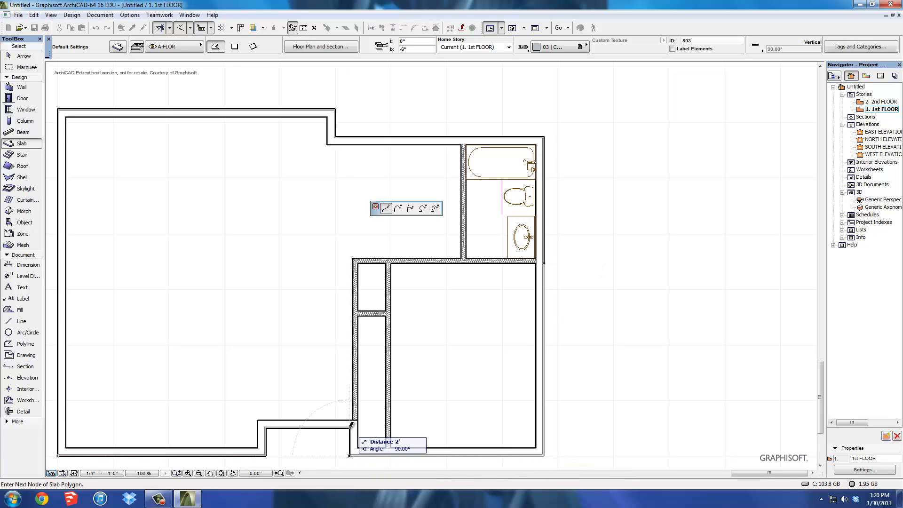
left_click(357, 428)
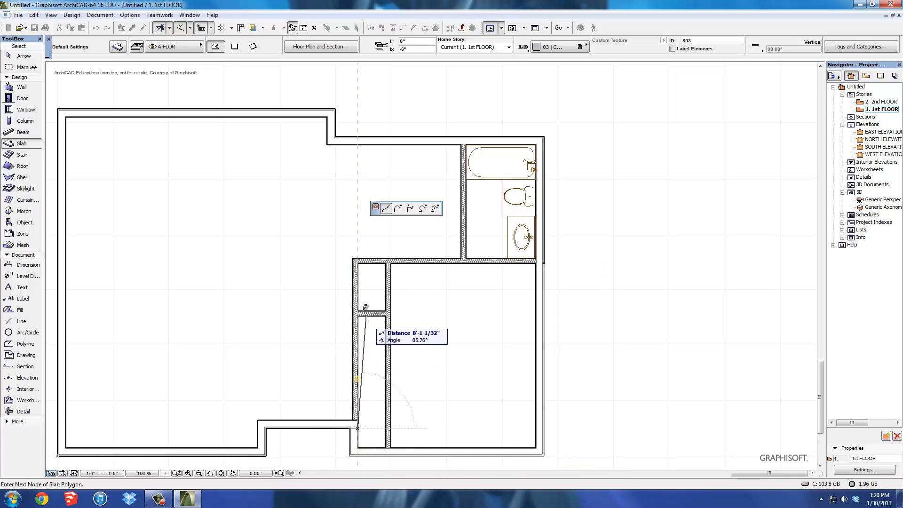
left_click(358, 316)
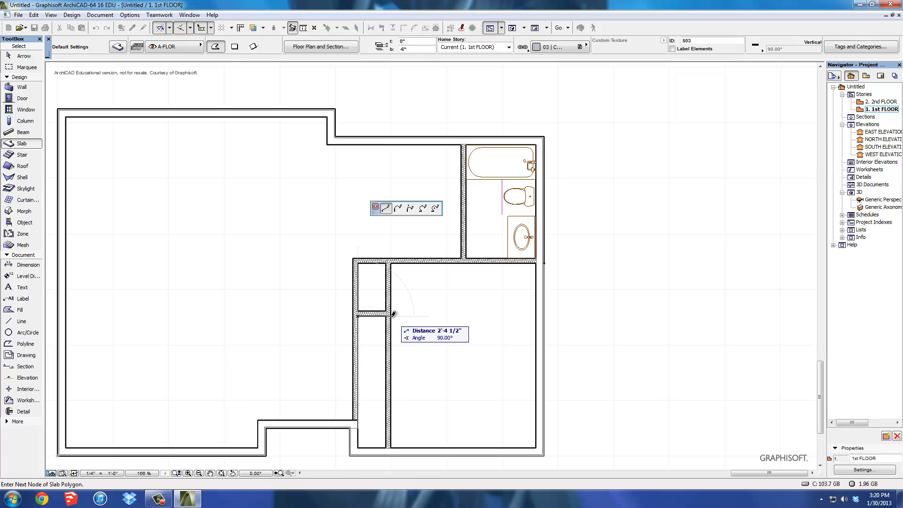
left_click(390, 316)
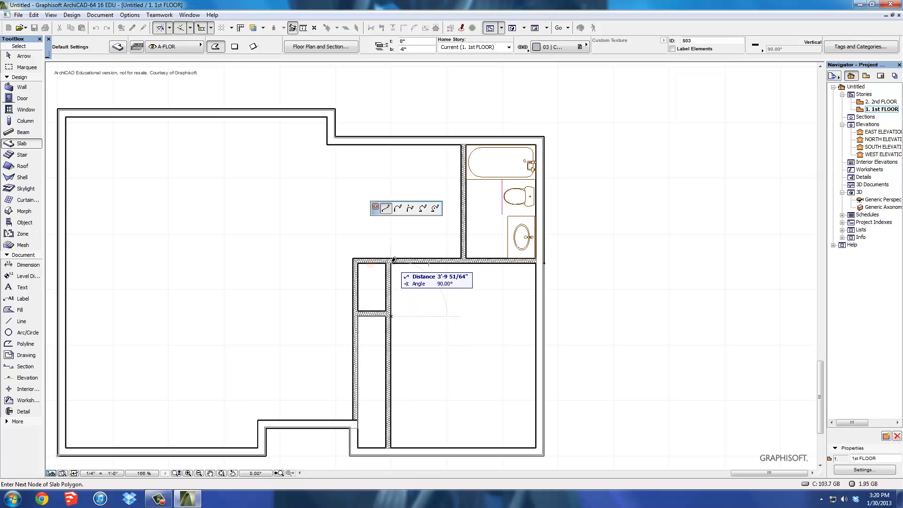
left_click(394, 259)
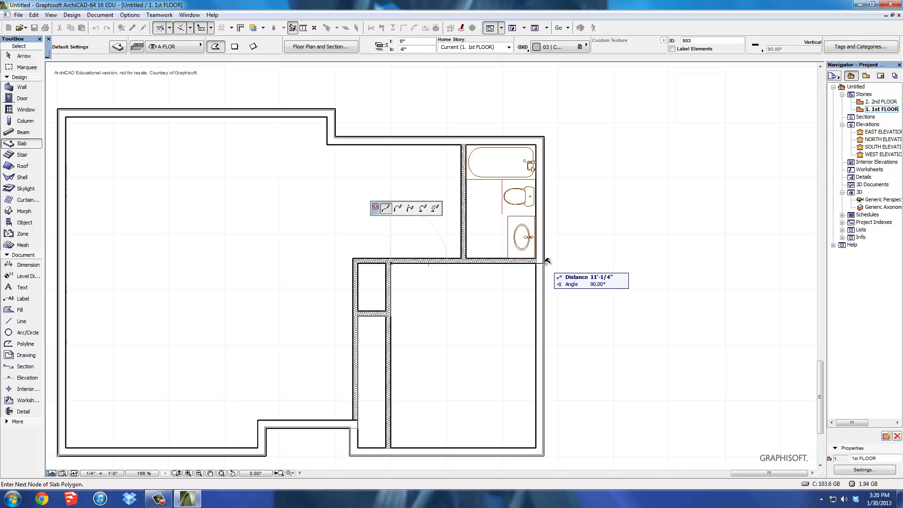
left_click(544, 261)
Step: Select the main-room, lower-right room and bathroom slabs together to check their coverage, and deselect them
left_click(23, 55)
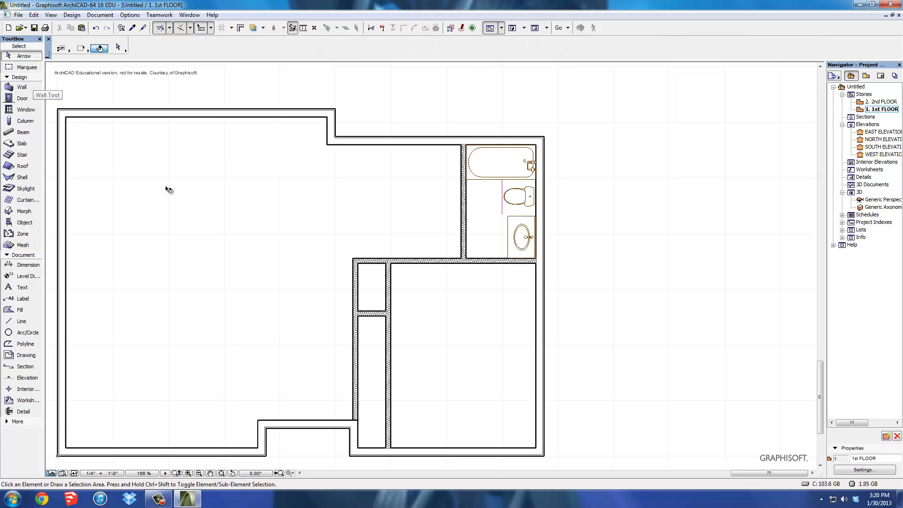
left_click(191, 212)
left_click(476, 262, "shift")
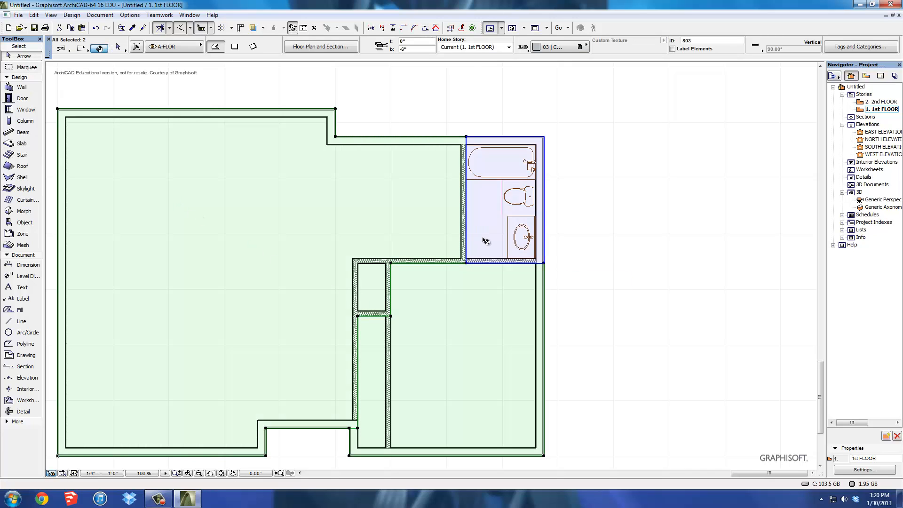
left_click(476, 260, "shift")
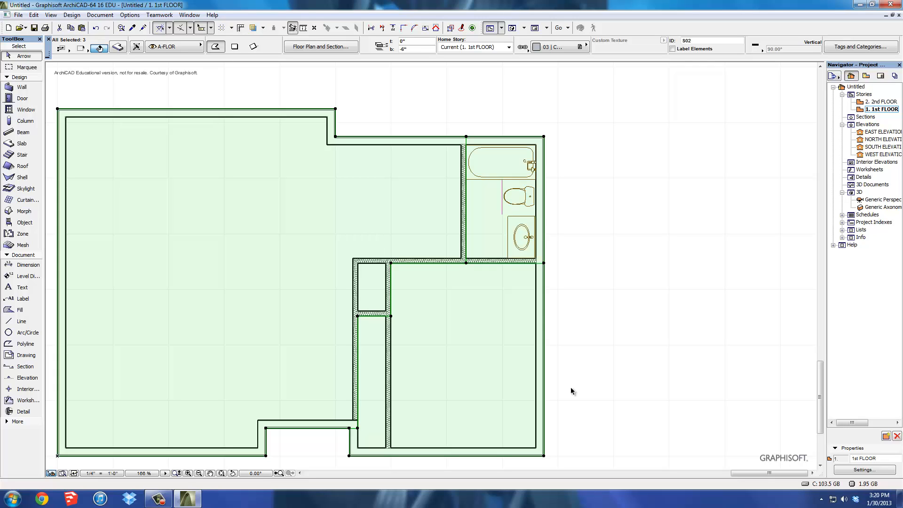
left_click(569, 300)
Step: Change the main-room slab's cut fill to the 2x12 + 3/4" Plywood composite
left_click(306, 222)
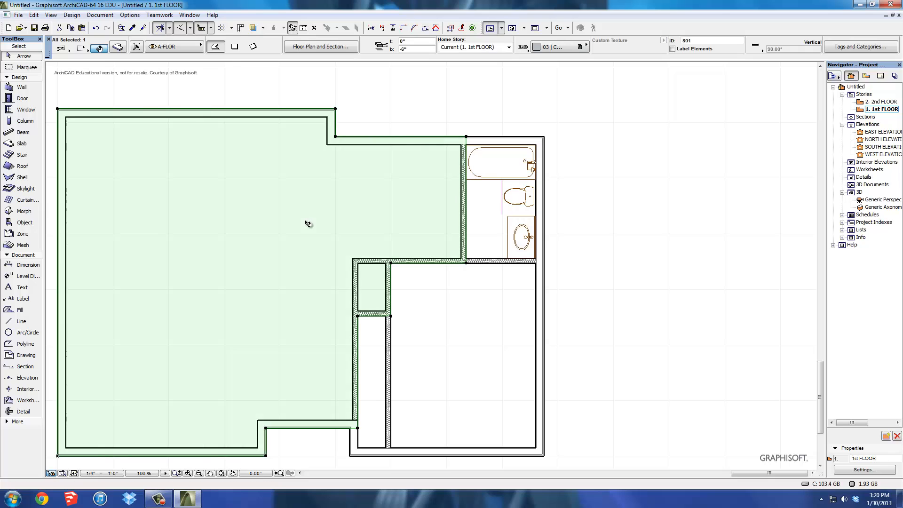
left_click(119, 46)
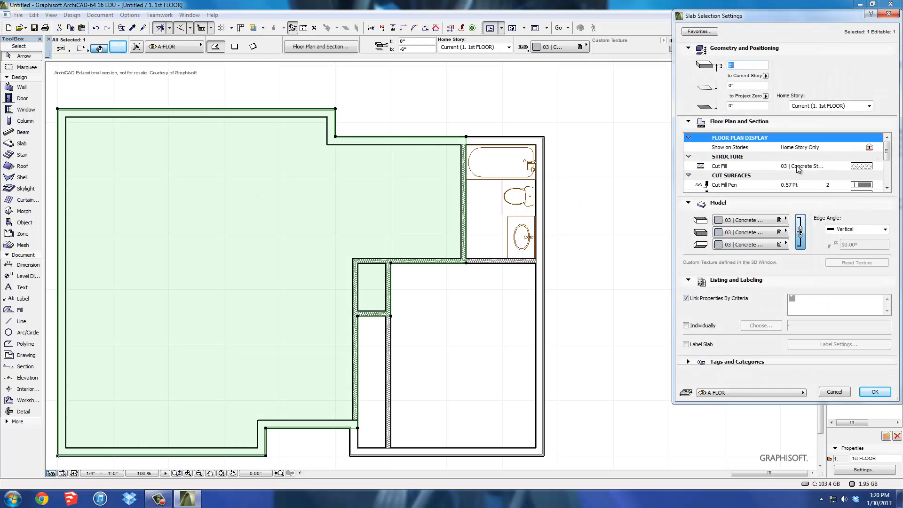
left_click(857, 168)
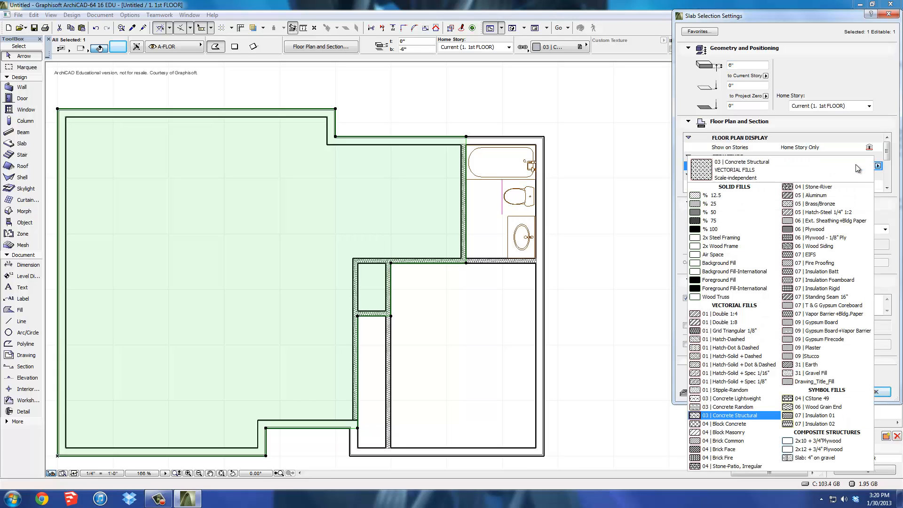
left_click(821, 450)
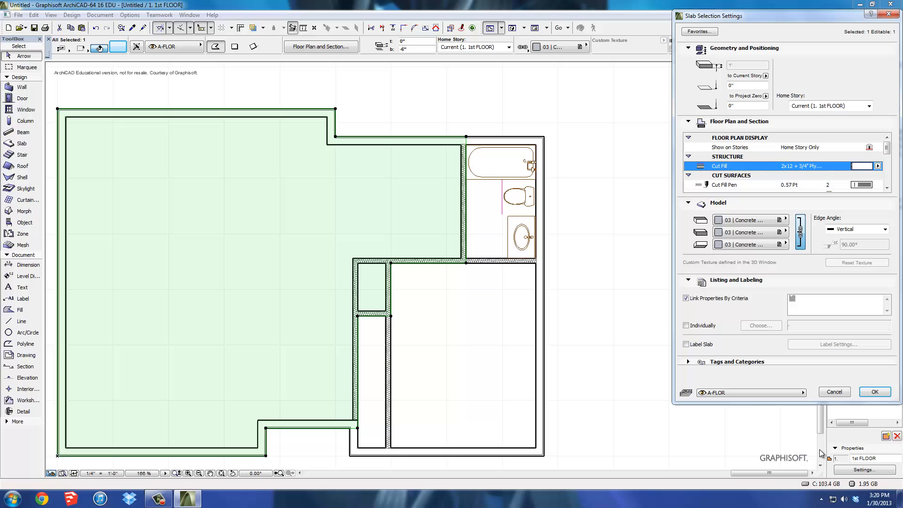
Step: Give the main-room slab W Boards Maple 03" Ureth on top, Siding-08" V on the edges and Paint-01 Ceiling White underneath
left_click(781, 223)
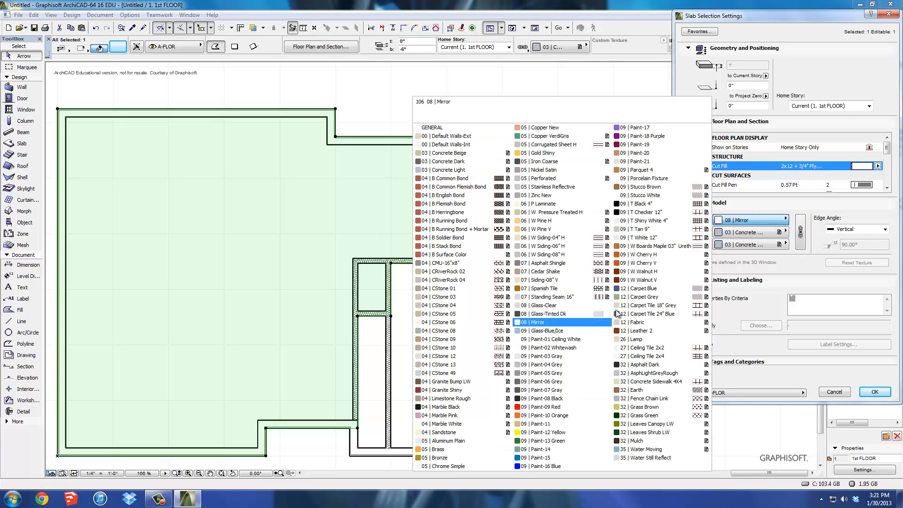
left_click(655, 287)
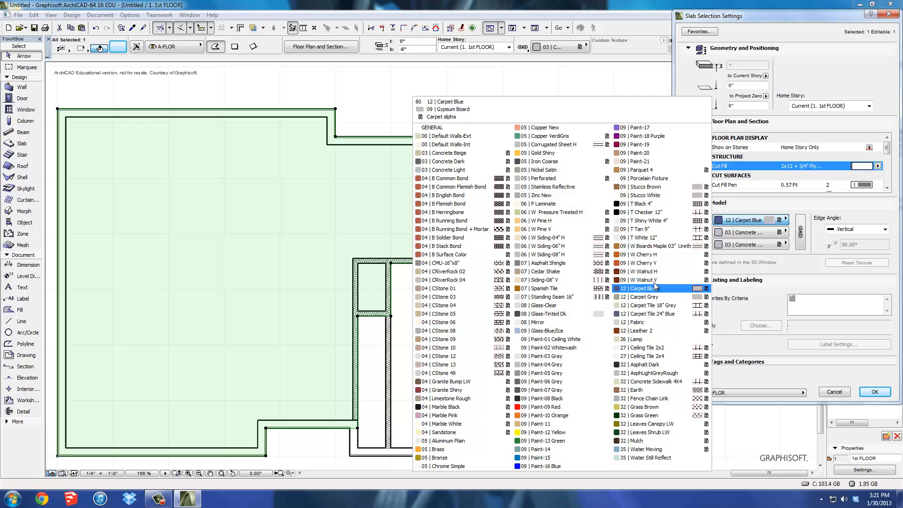
left_click(683, 246)
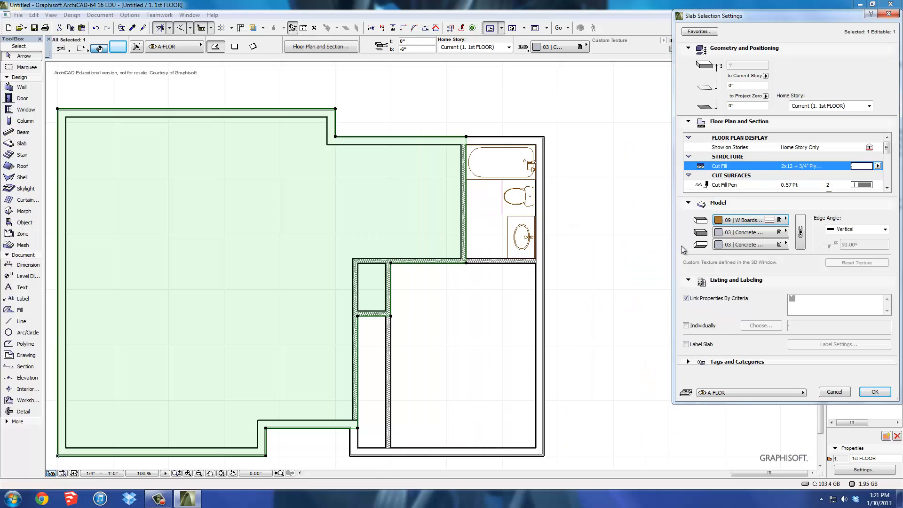
left_click(742, 234)
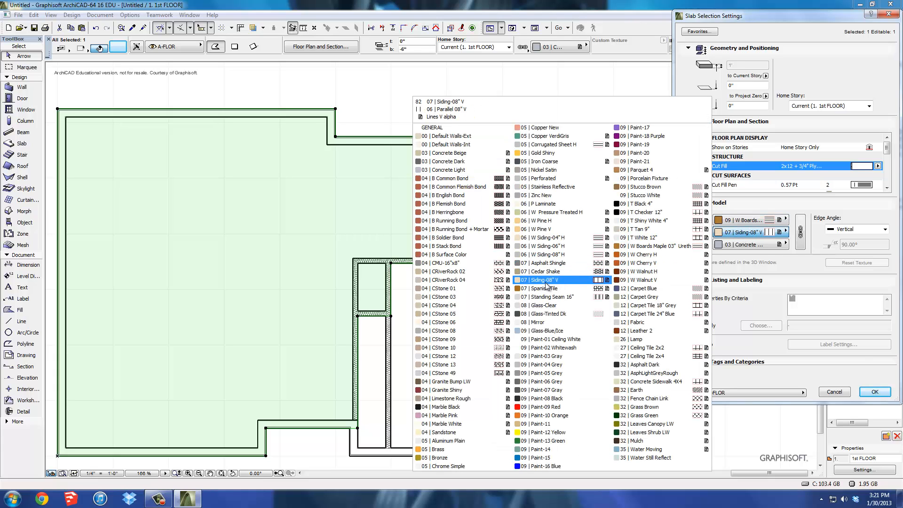
left_click(547, 280)
left_click(746, 245)
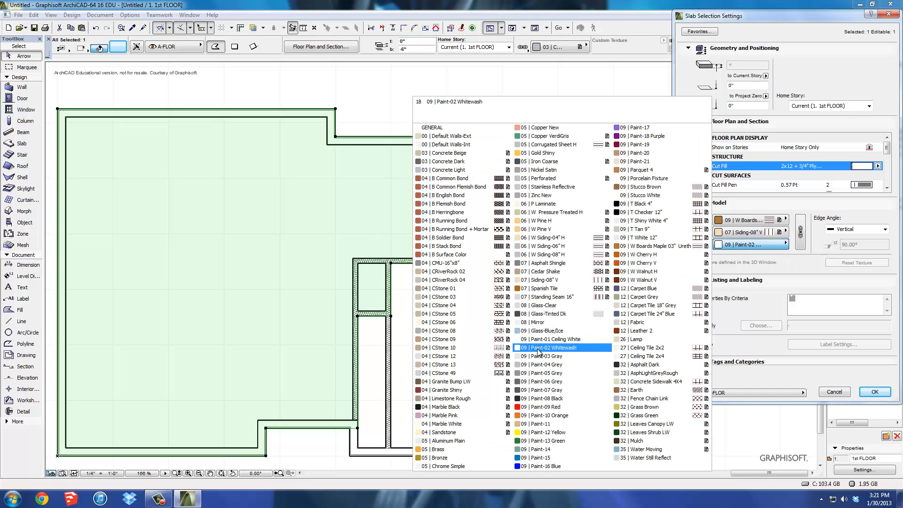
left_click(554, 339)
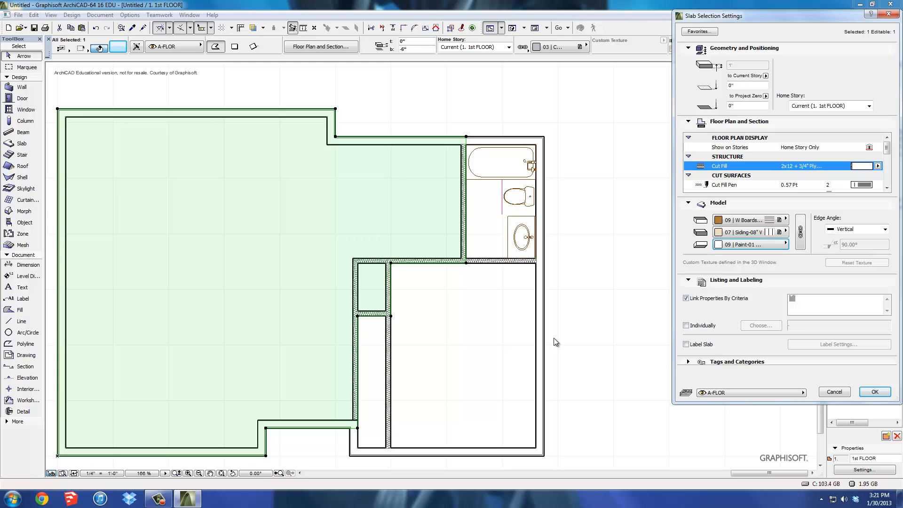
left_click(874, 392)
Step: Change the bathroom slab's cut fill to the 2x12 + 3/4" Plywood composite
left_click(490, 238)
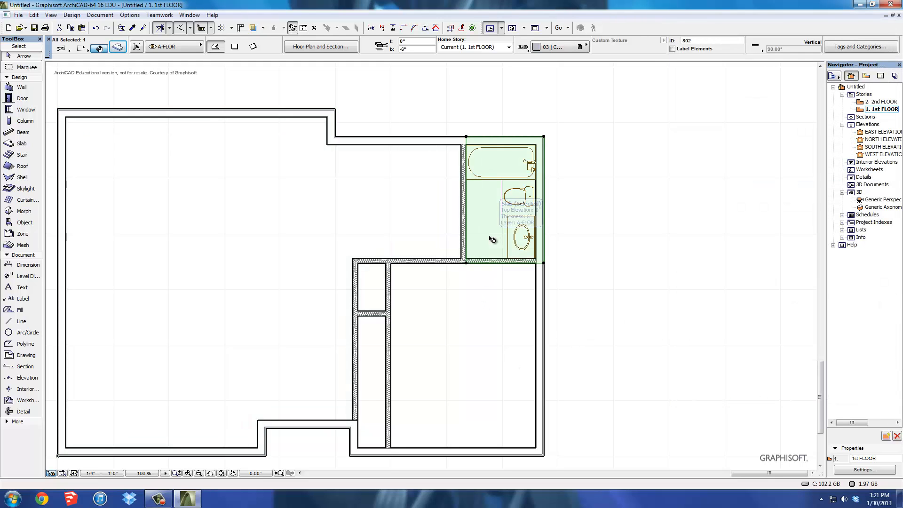
left_click(118, 46)
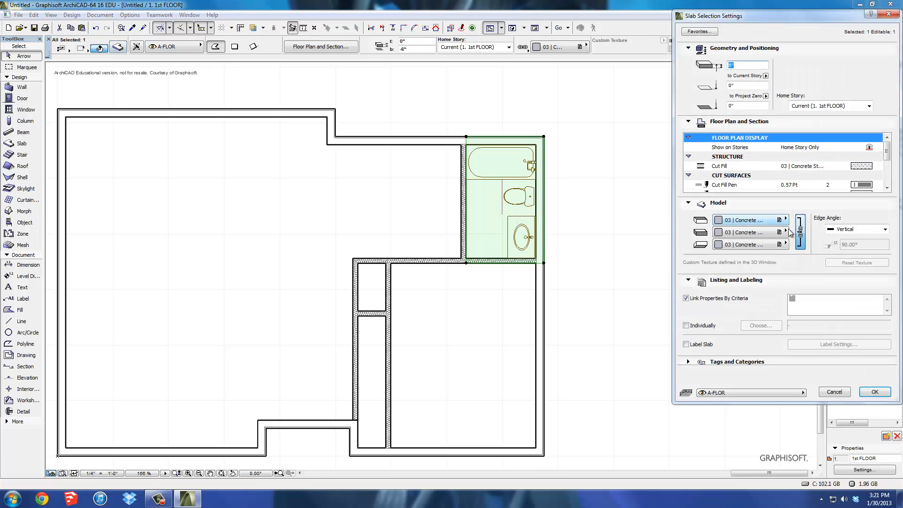
left_click(861, 165)
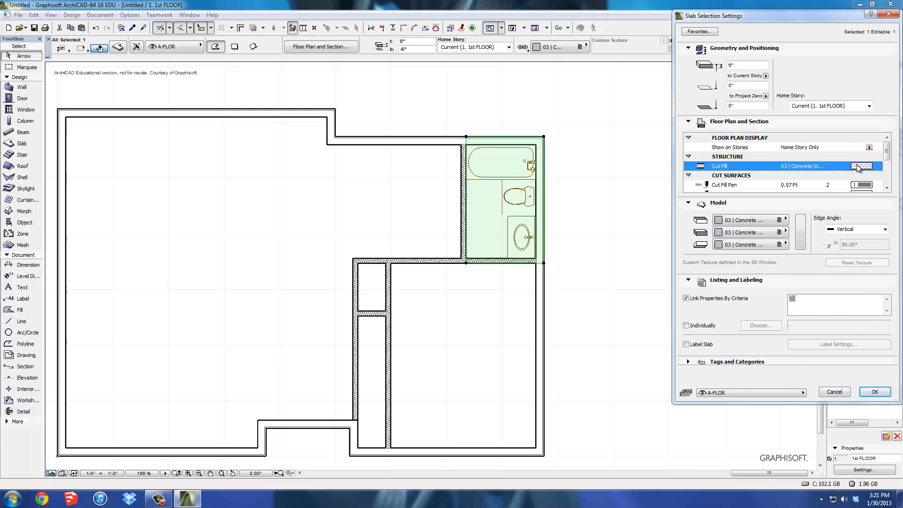
left_click(841, 449)
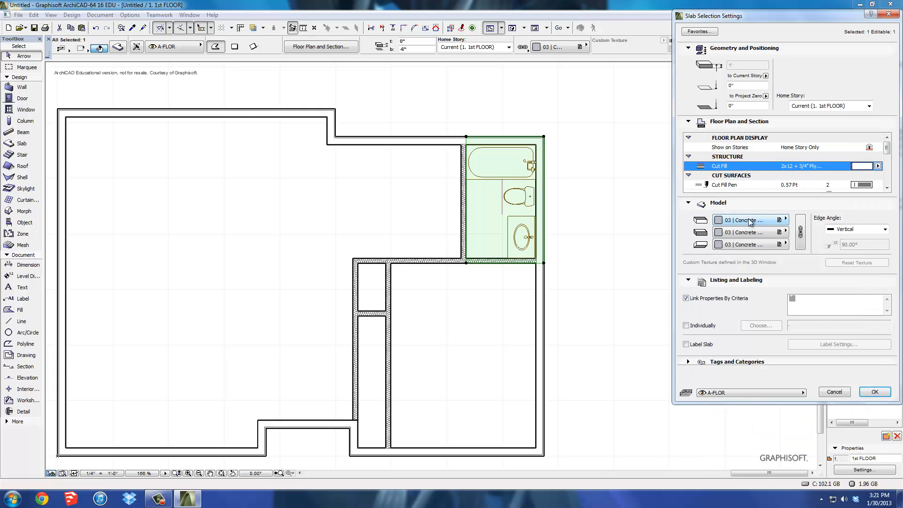
Step: Give the bathroom slab Siding-08" V edges, a Paint-01 Ceiling White underside and a T Tan 9" top surface
left_click(755, 233)
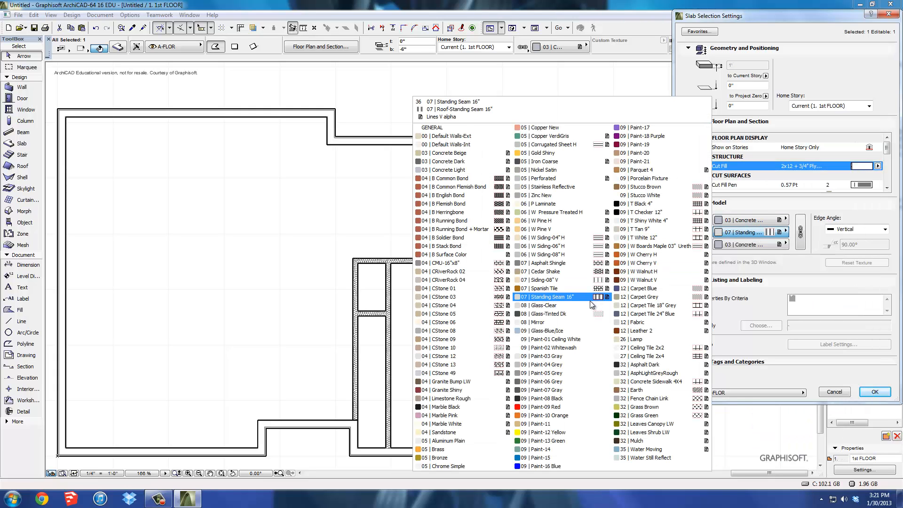
left_click(554, 284)
left_click(734, 245)
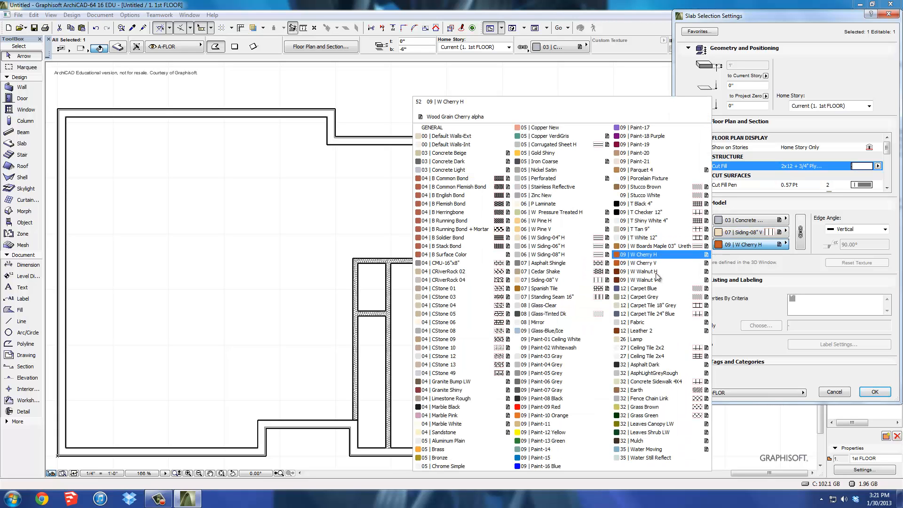
left_click(551, 341)
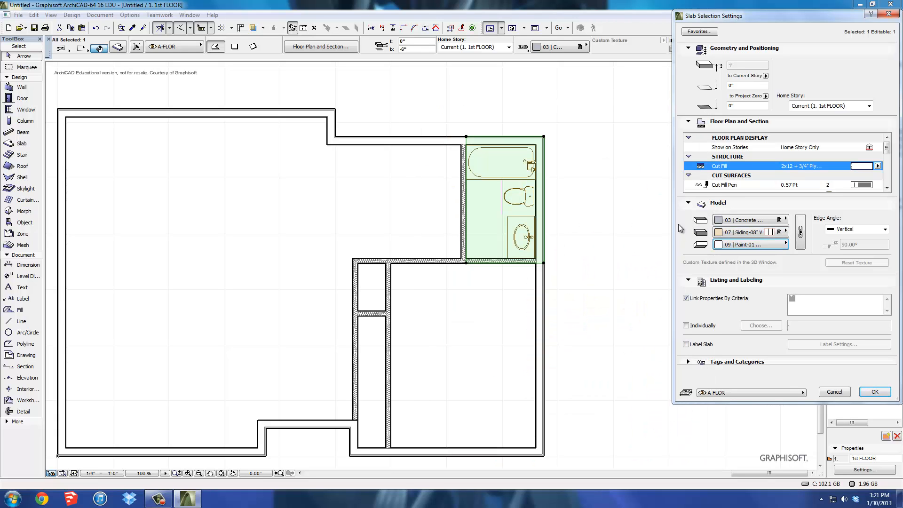
left_click(741, 219)
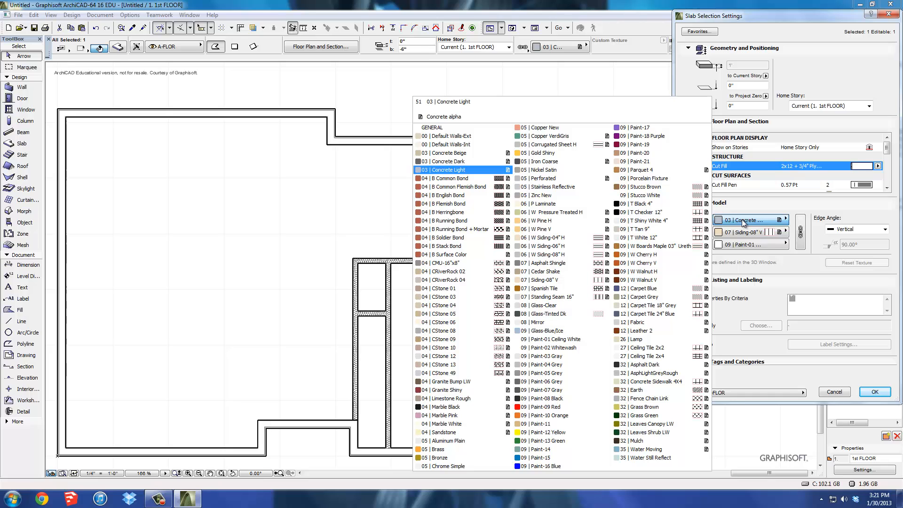
left_click(645, 230)
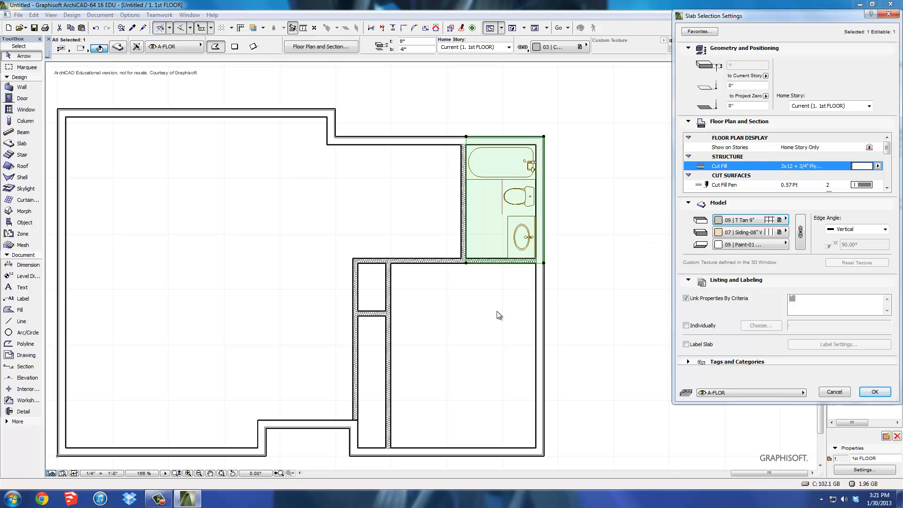
key("Return")
Step: Give the large lower-right room's slab an unlinked 12 | Carpet Grey top surface and a 2x12 + 3/4" Plywood composite cut fill
left_click(508, 380)
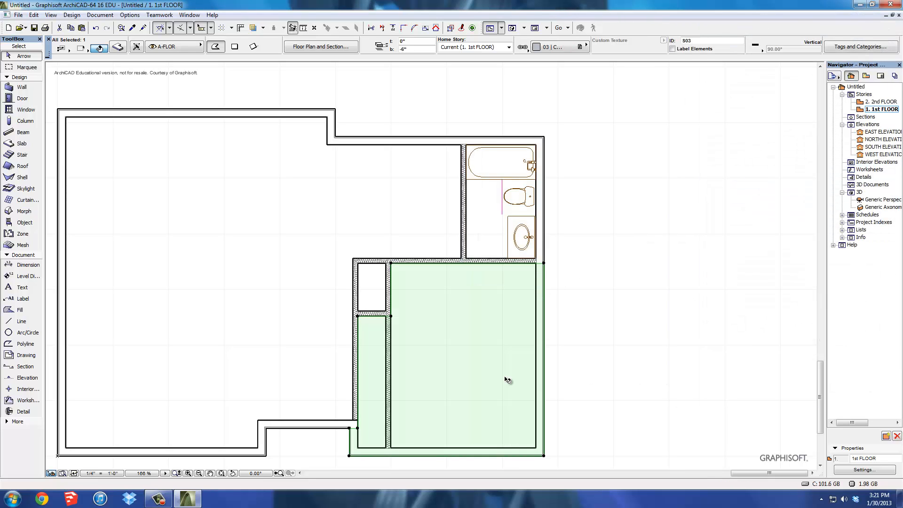
left_click(119, 47)
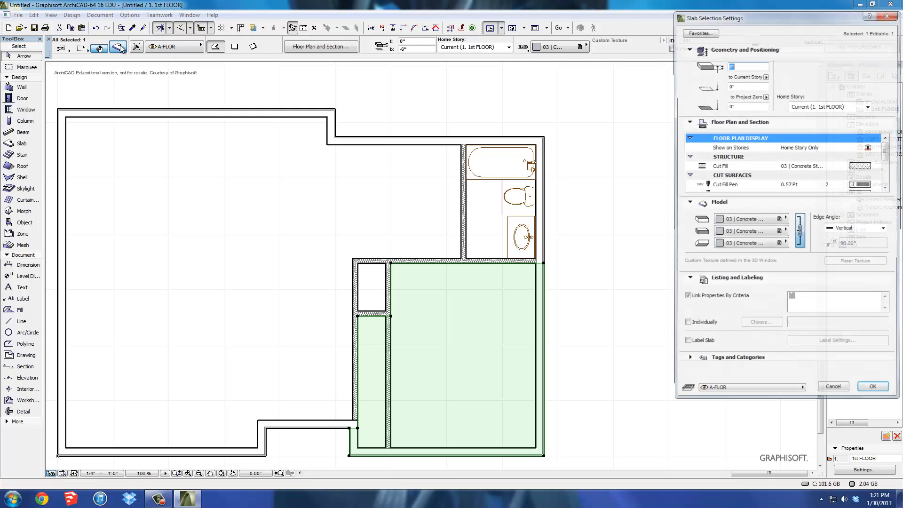
left_click(779, 221)
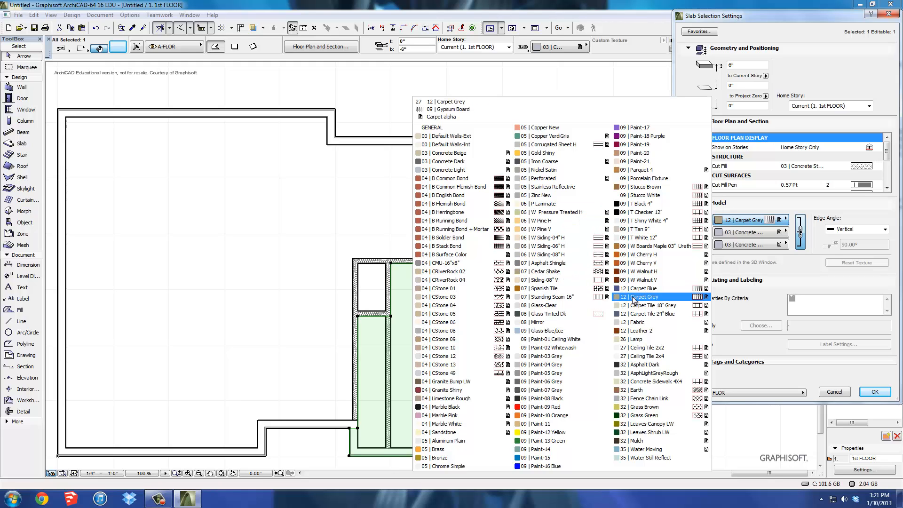
left_click(643, 307)
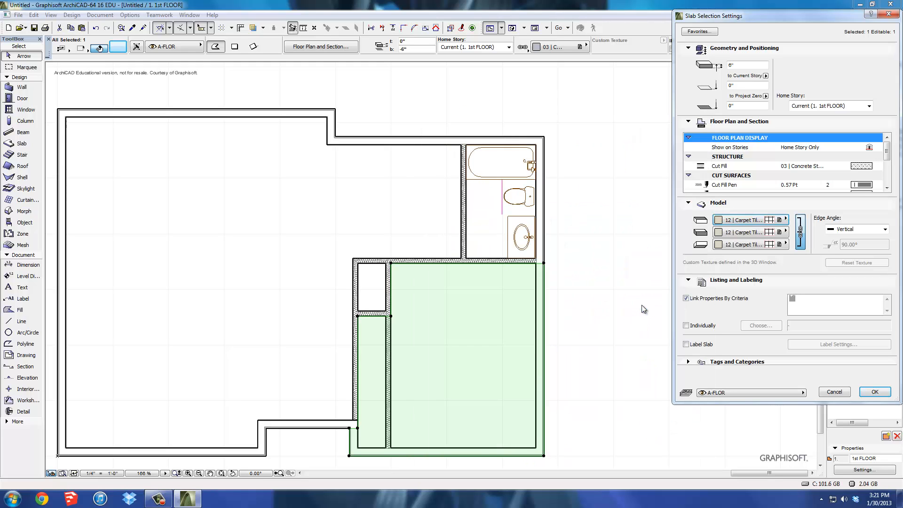
left_click(751, 230)
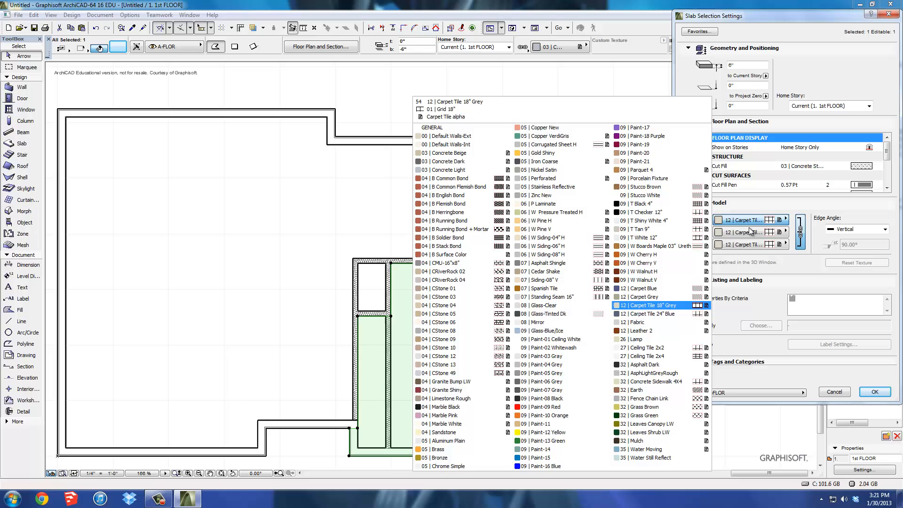
left_click(644, 297)
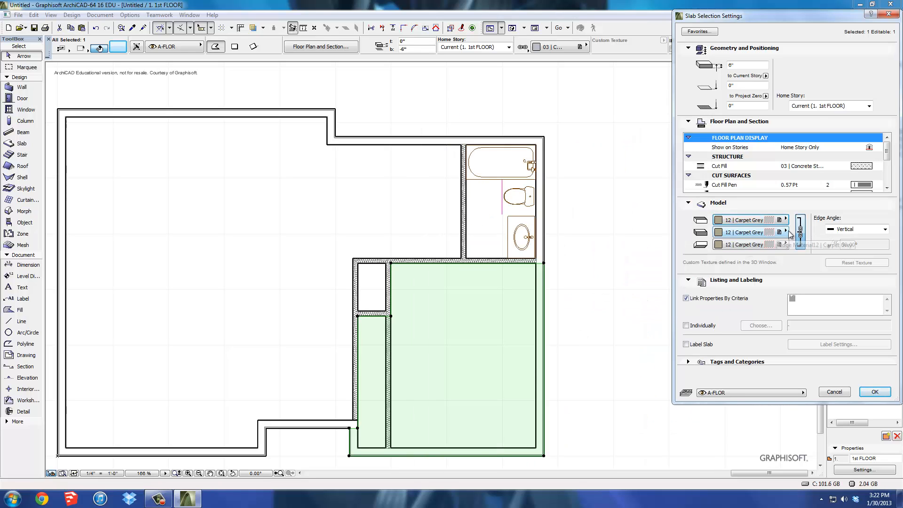
left_click(800, 231)
left_click(859, 166)
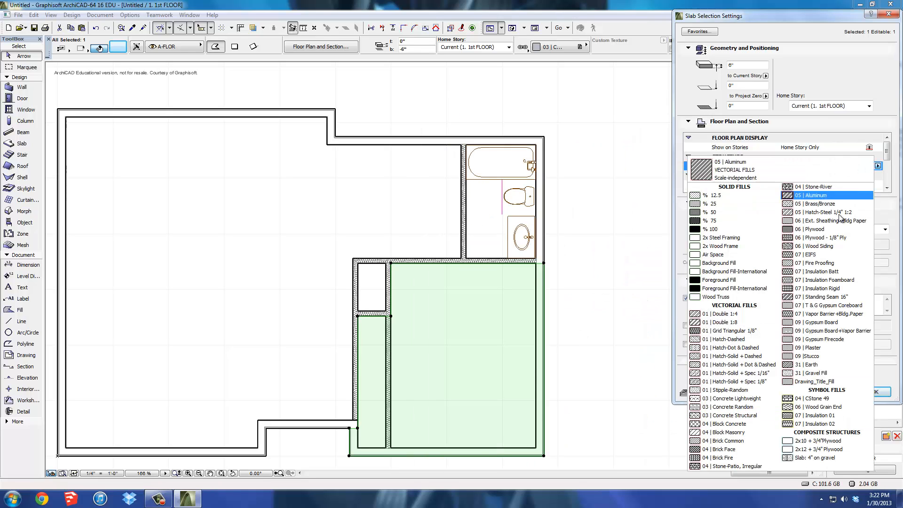
left_click(824, 450)
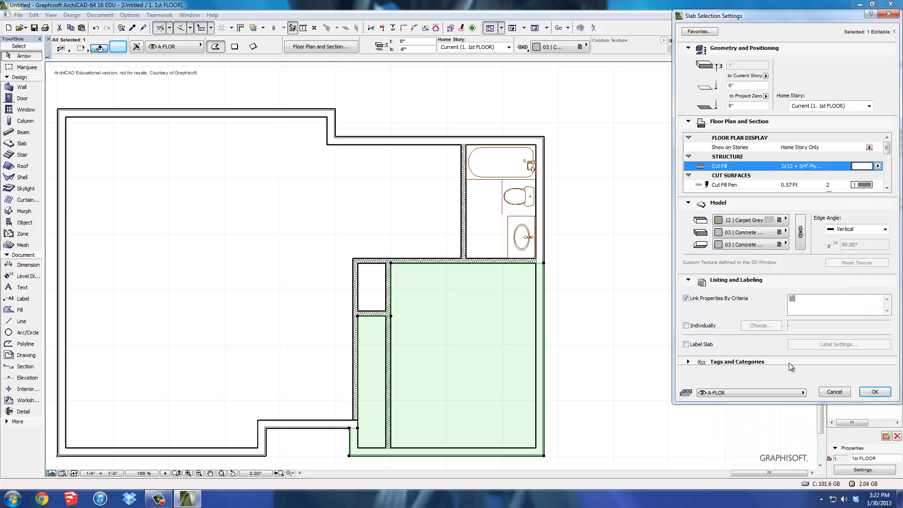
Step: Give the carpeted room slab Siding-08" V edges and a Paint-01 Ceiling White underside, and deselect it
left_click(775, 236)
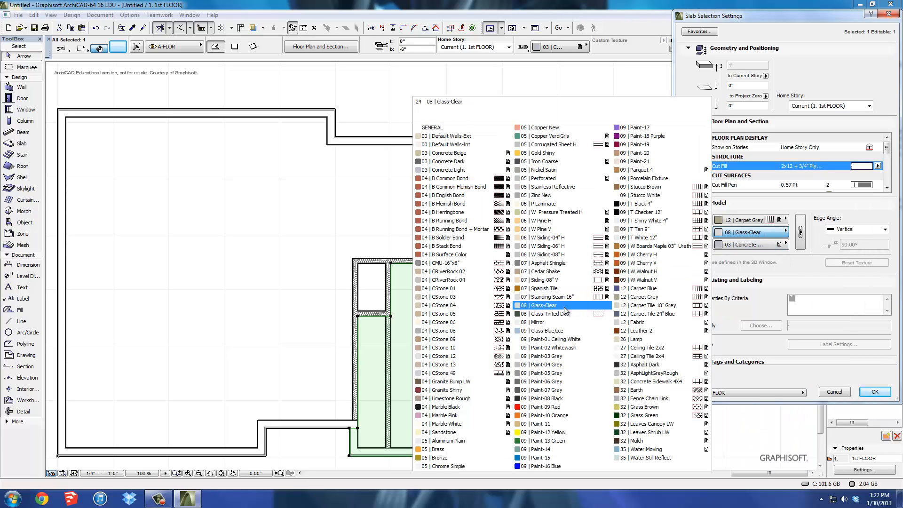
left_click(555, 280)
left_click(778, 245)
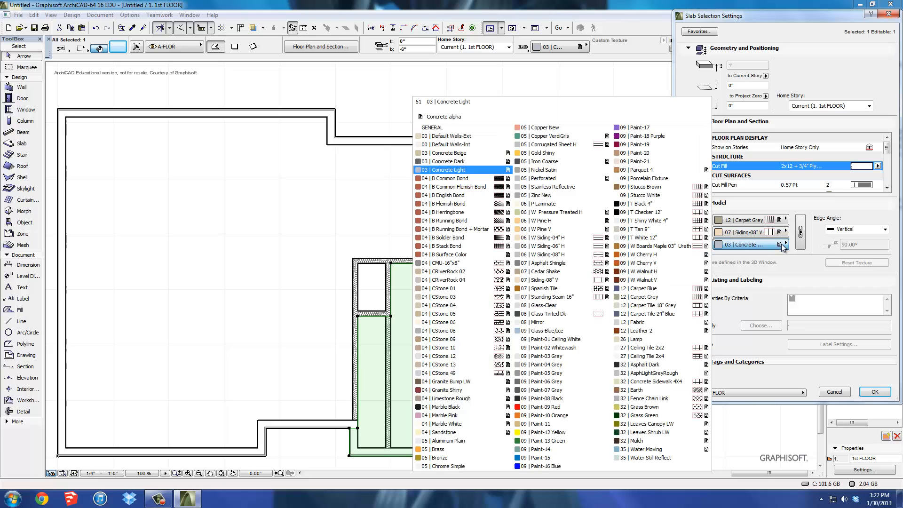
left_click(537, 345)
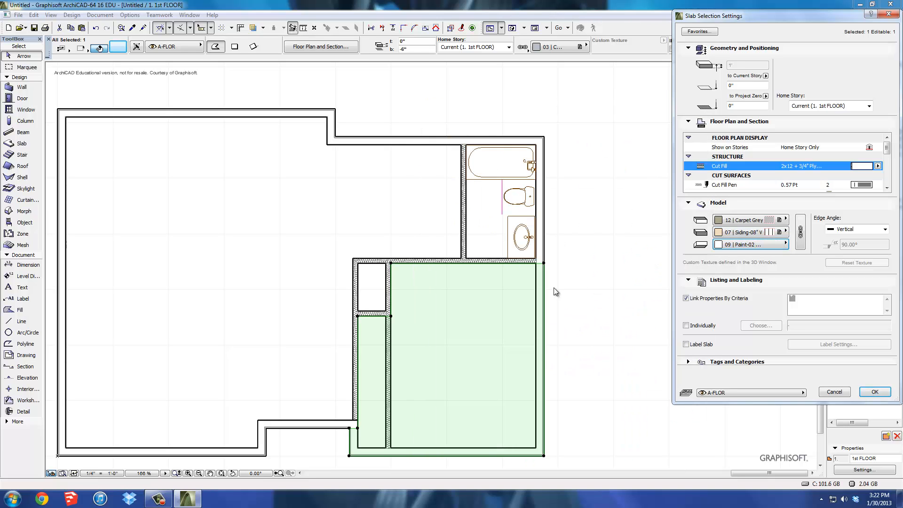
left_click(720, 245)
left_click(558, 340)
left_click(874, 392)
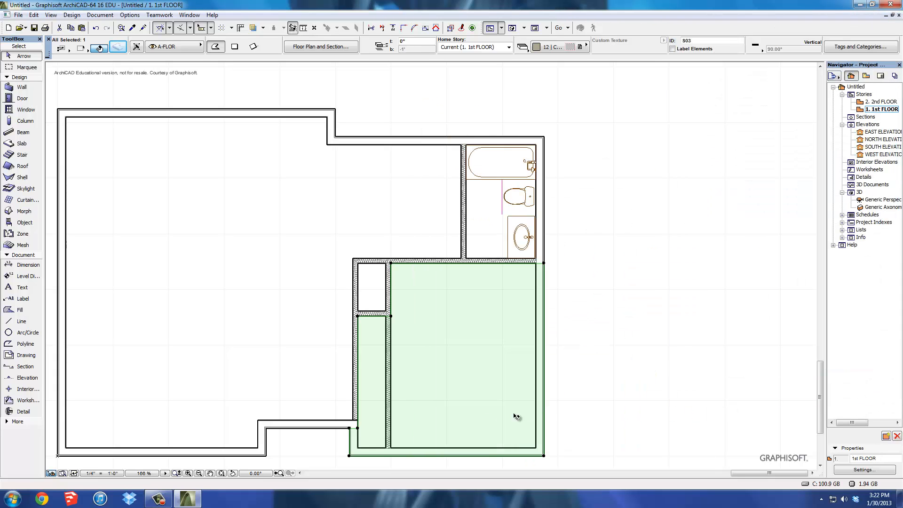
left_click(613, 309)
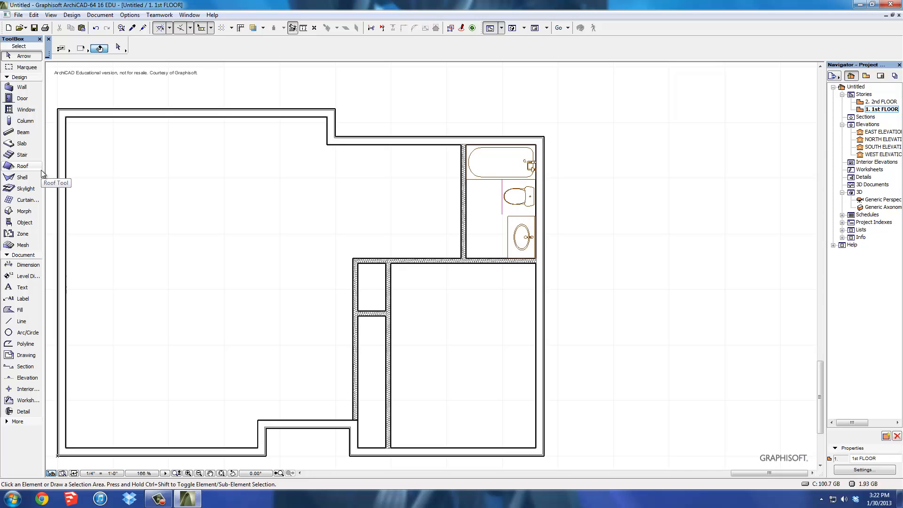
Step: Set the default door to D1 Entrance Side1 16 with the Standard 4 Panel door panel
left_click(21, 99)
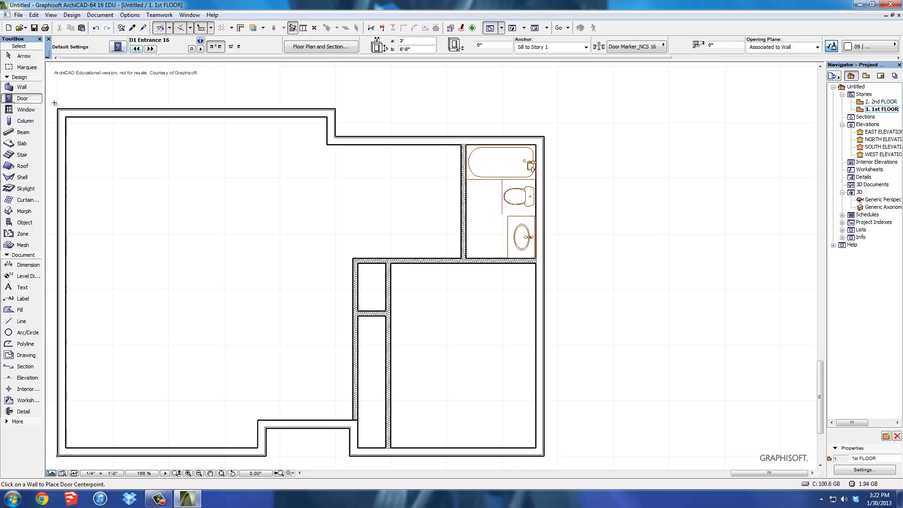
left_click(118, 46)
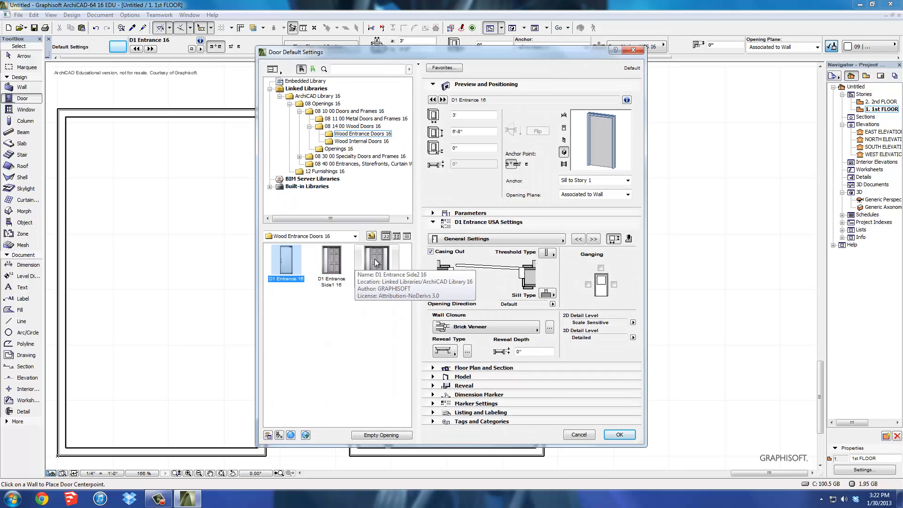
left_click(320, 269)
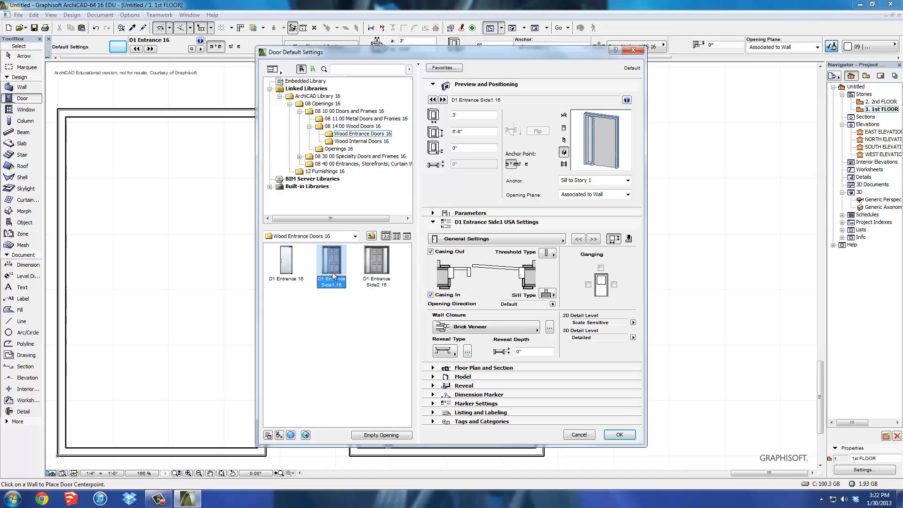
left_click(596, 239)
left_click(596, 240)
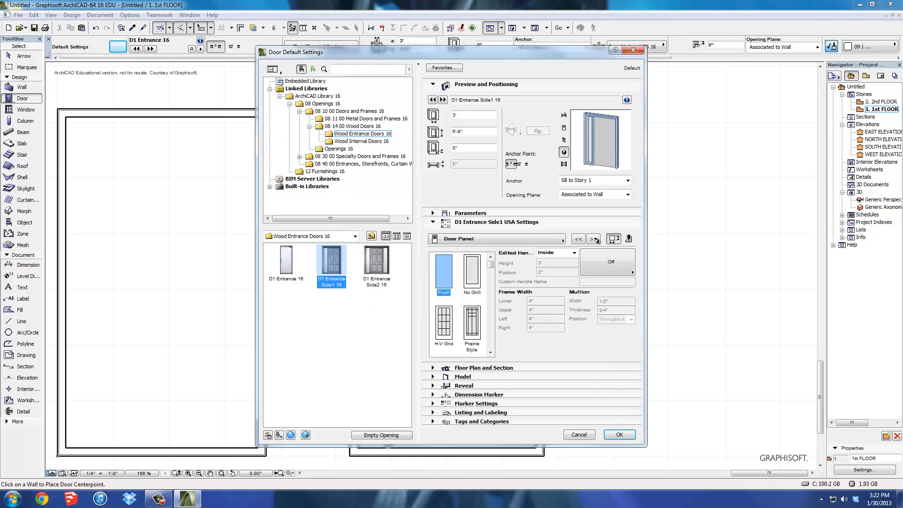
left_click(471, 326)
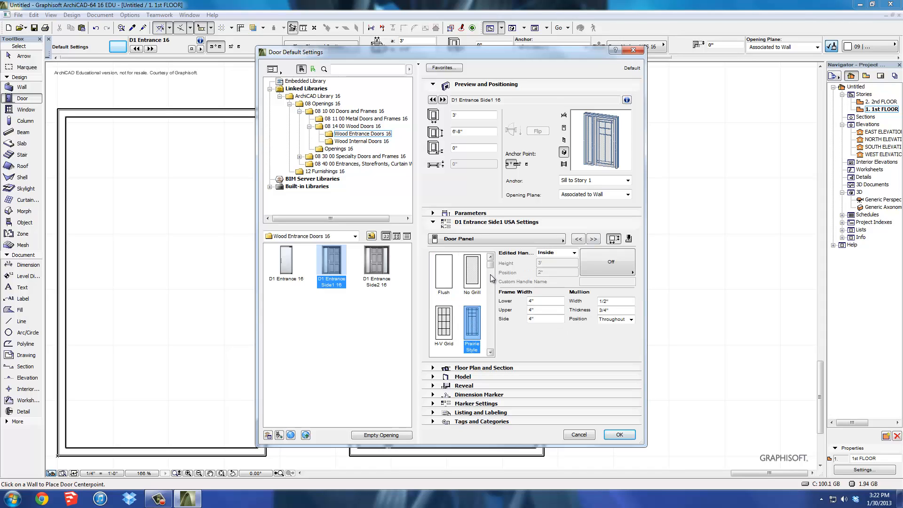
scroll(491, 282, "down", 2)
left_click(484, 327)
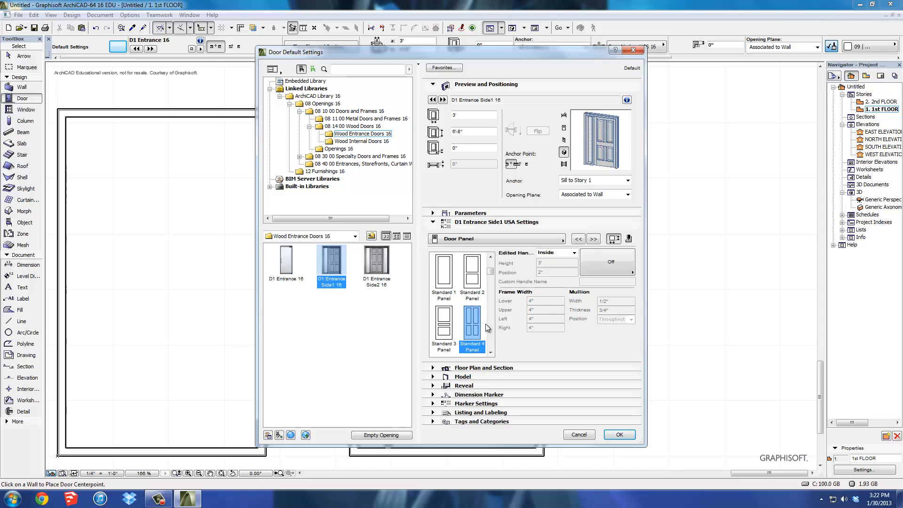
scroll(491, 329, "down", 1)
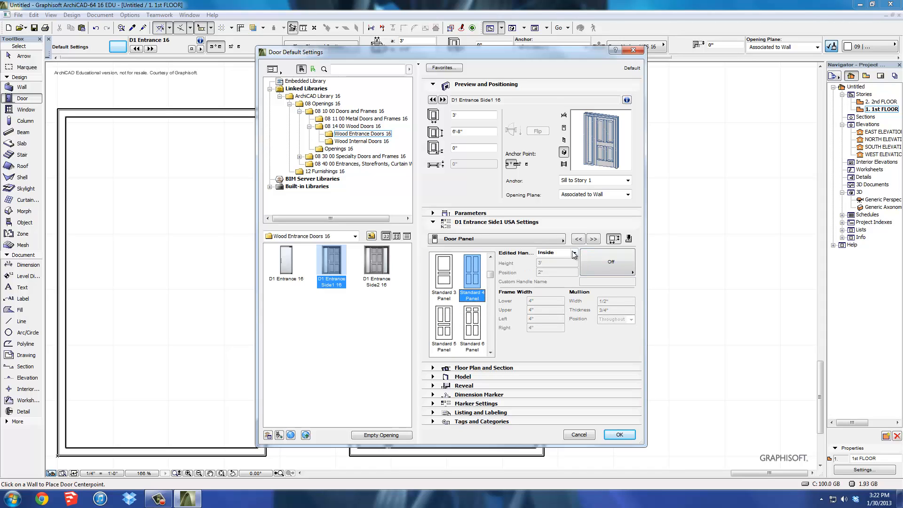
Step: Fit Handle 4 on the inside of the entrance door, choose a handle for its outside, and accept the door settings
left_click(600, 260)
left_click(657, 138)
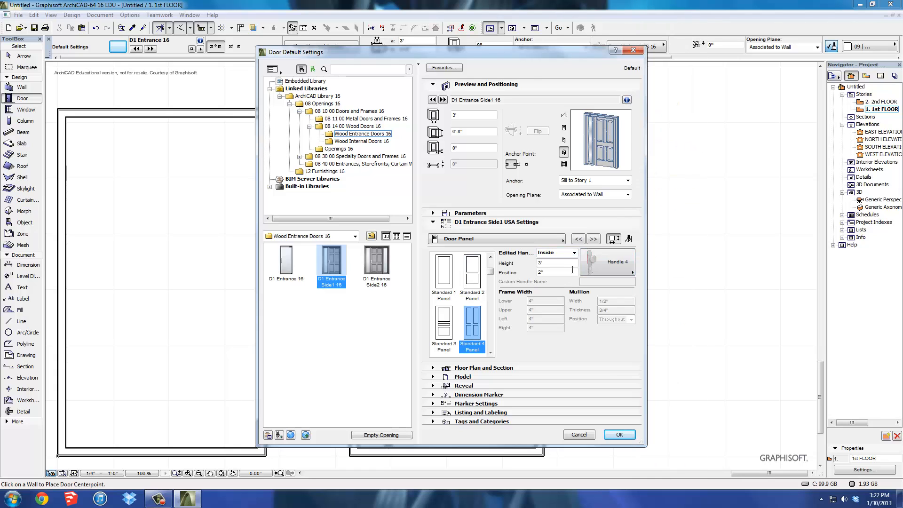
left_click(557, 253)
left_click(558, 267)
left_click(606, 261)
left_click(660, 133)
left_click(619, 433)
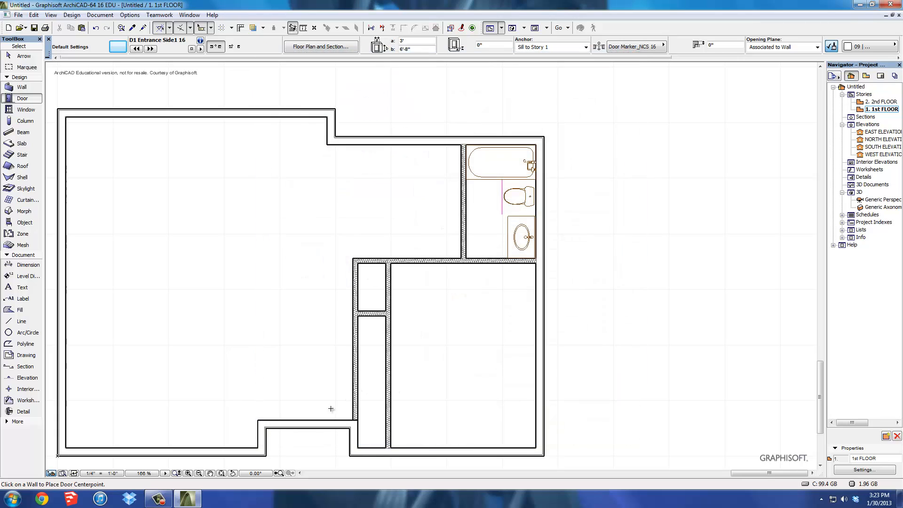
Step: Place the entrance door at the middle of the recessed front wall, swinging into the main room with its hinge on the right
left_click(311, 429)
left_click(310, 420)
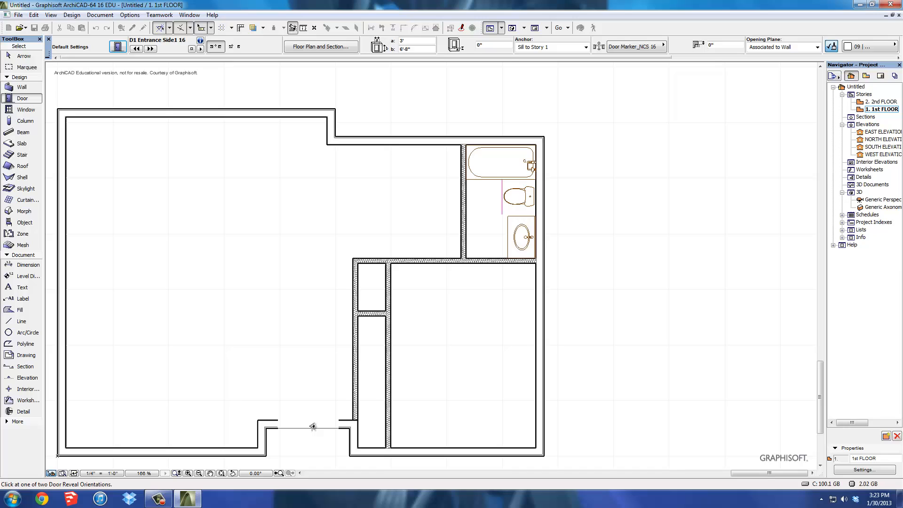
left_click(337, 366)
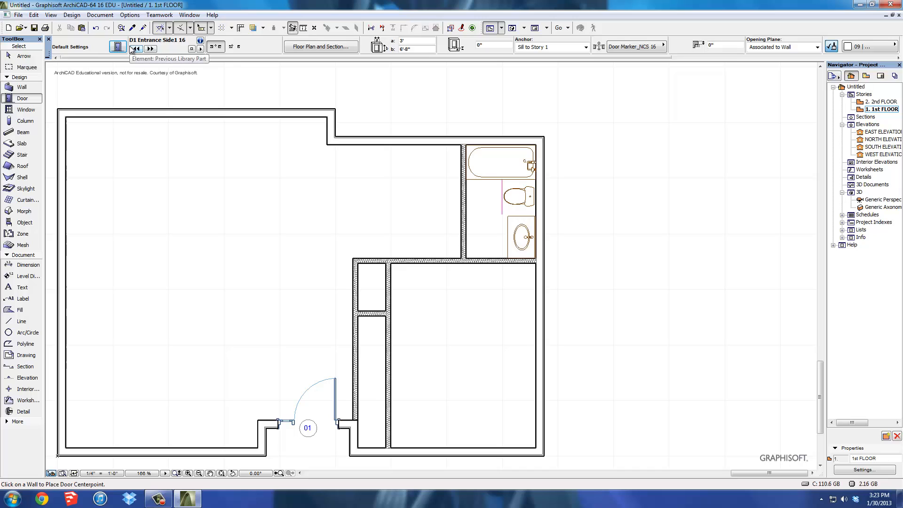
Step: Set the default window to W Double Hung MU 16 with the H-V Grid sash style
left_click(13, 112)
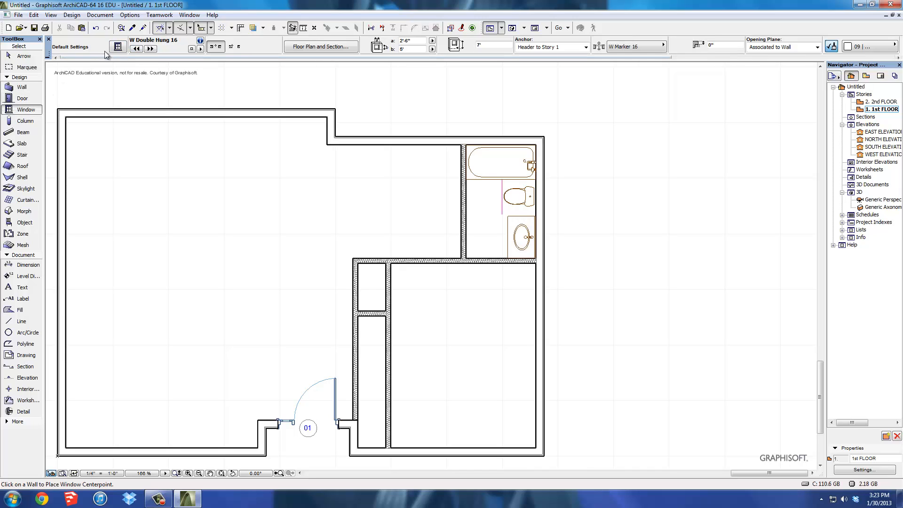
left_click(120, 49)
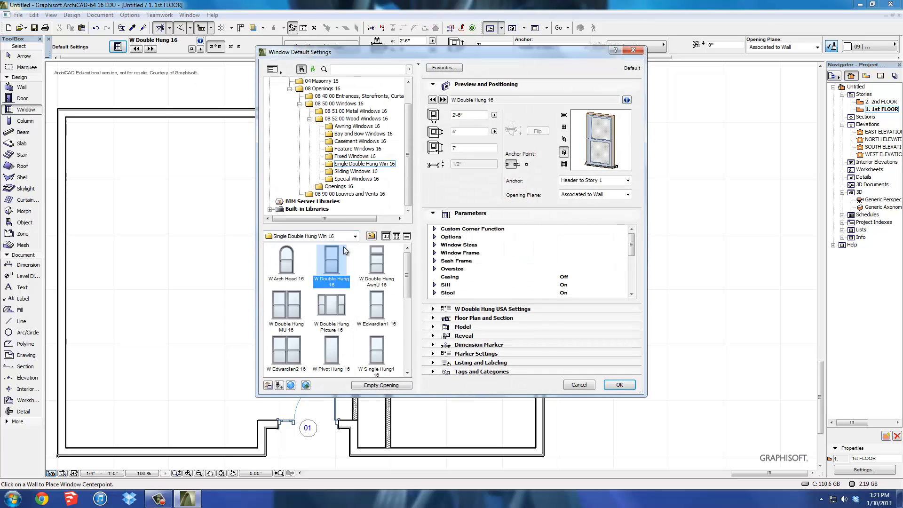
left_click(293, 307)
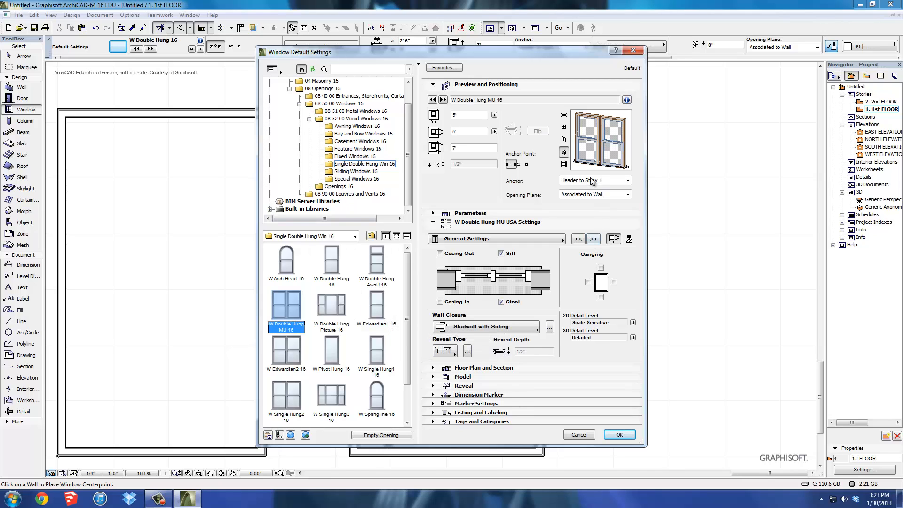
left_click(592, 240)
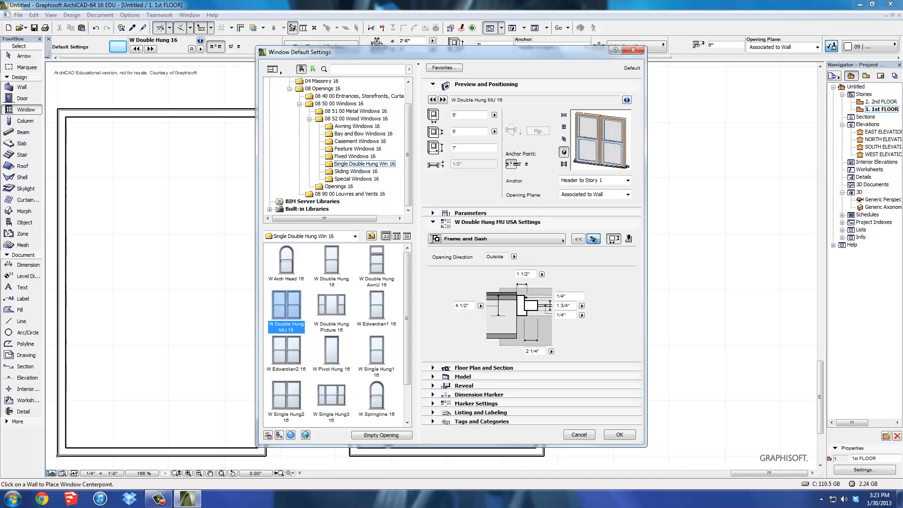
left_click(592, 239)
left_click(593, 239)
left_click(593, 240)
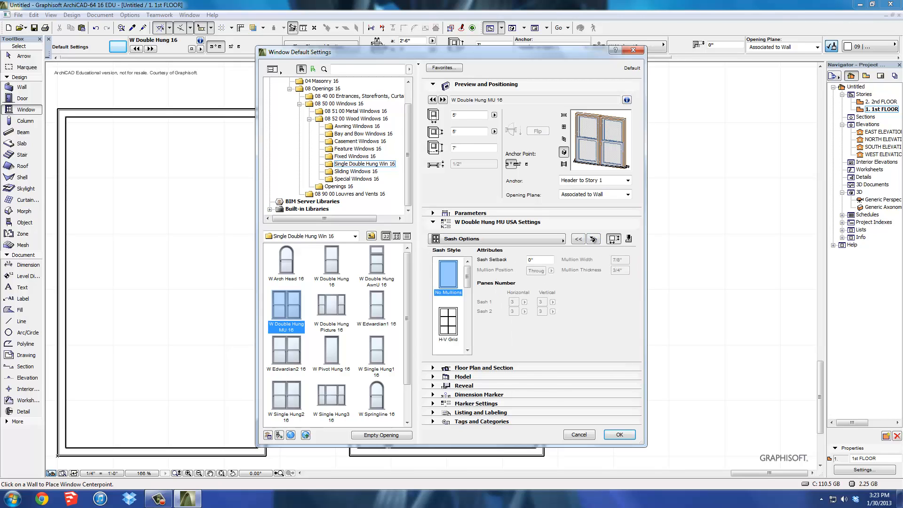
left_click(442, 332)
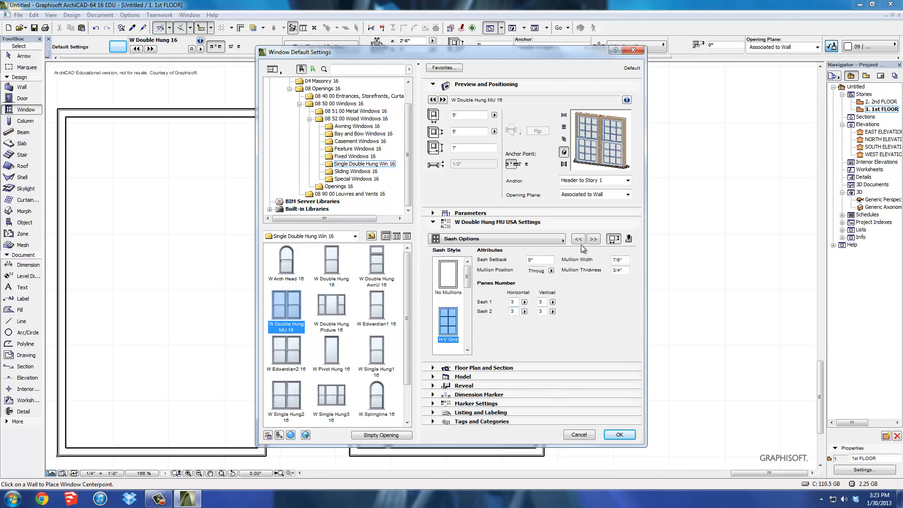
Step: Set the panes of both window sashes to 2 horizontal and 2 vertical, and review the casing, sill and wall inset settings
double_click(511, 302)
type("2")
double_click(542, 302)
type("2")
double_click(511, 311)
type("2")
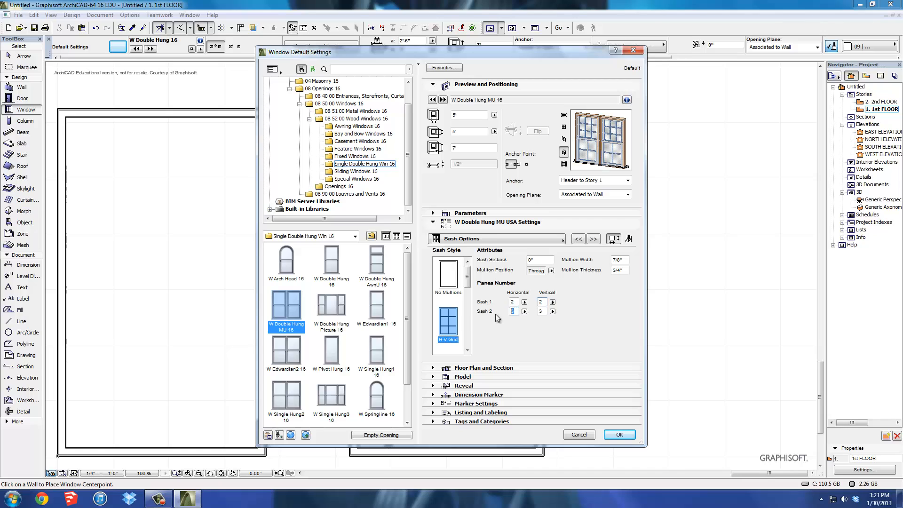
double_click(541, 311)
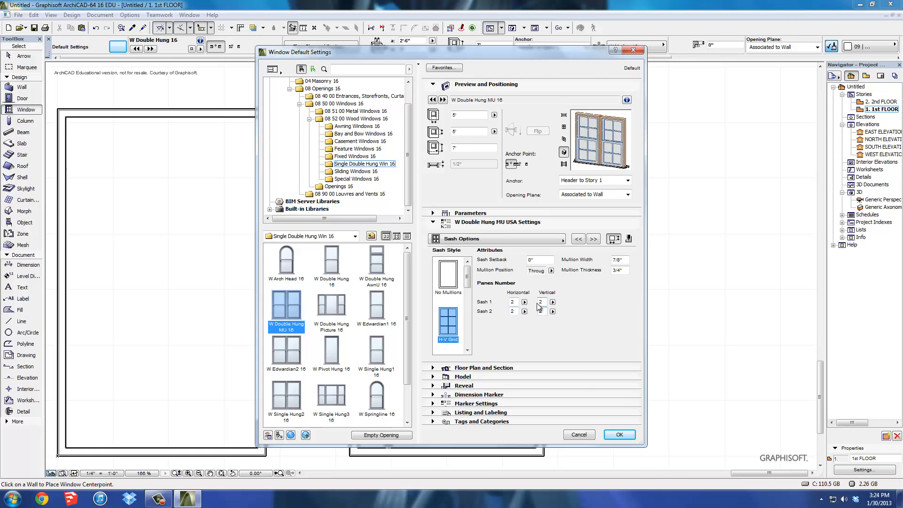
left_click(592, 239)
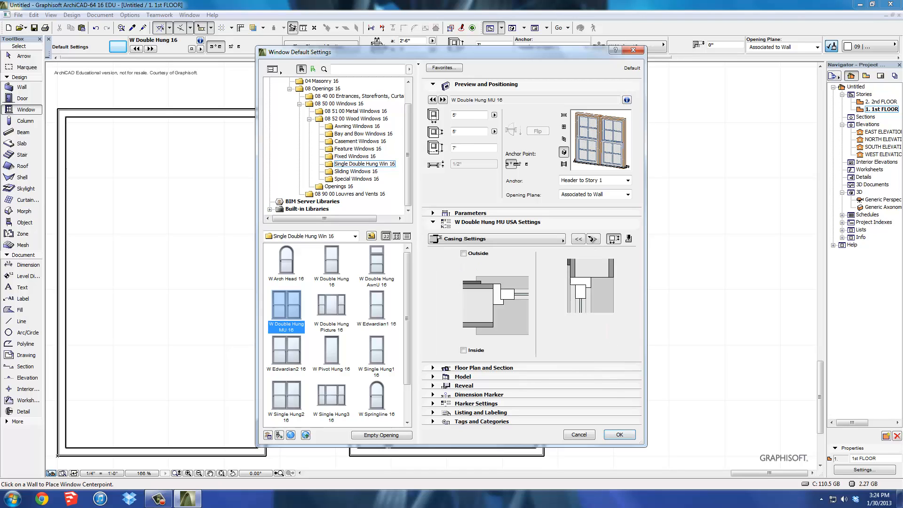
left_click(592, 239)
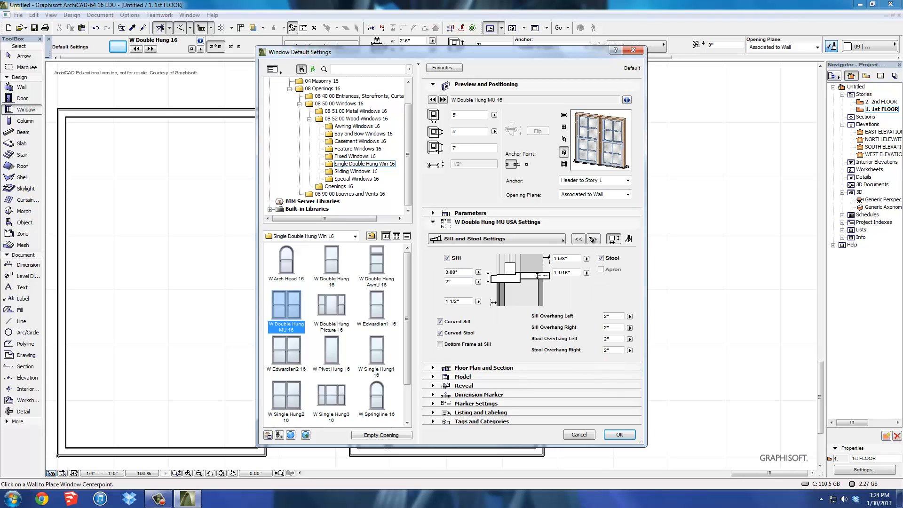
left_click(592, 239)
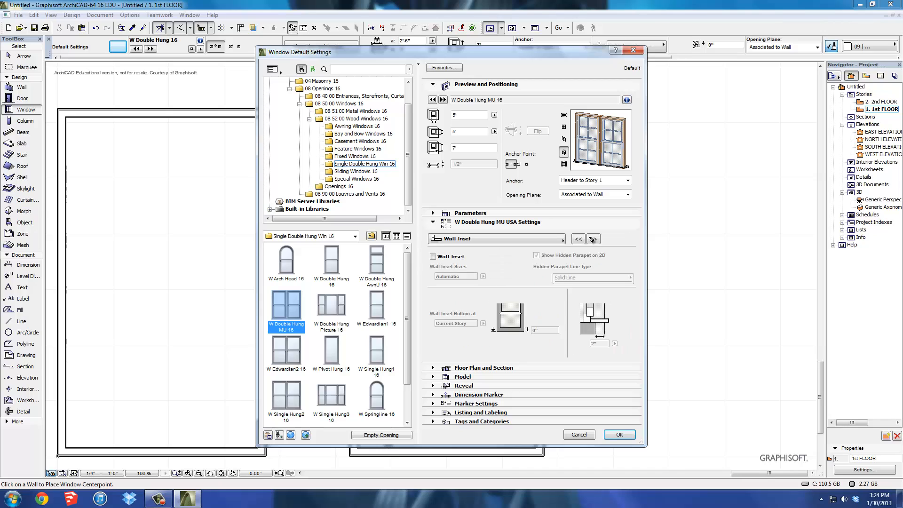
Step: Review the default window's sunshade and reveal settings without changing them, and accept the window settings
left_click(593, 239)
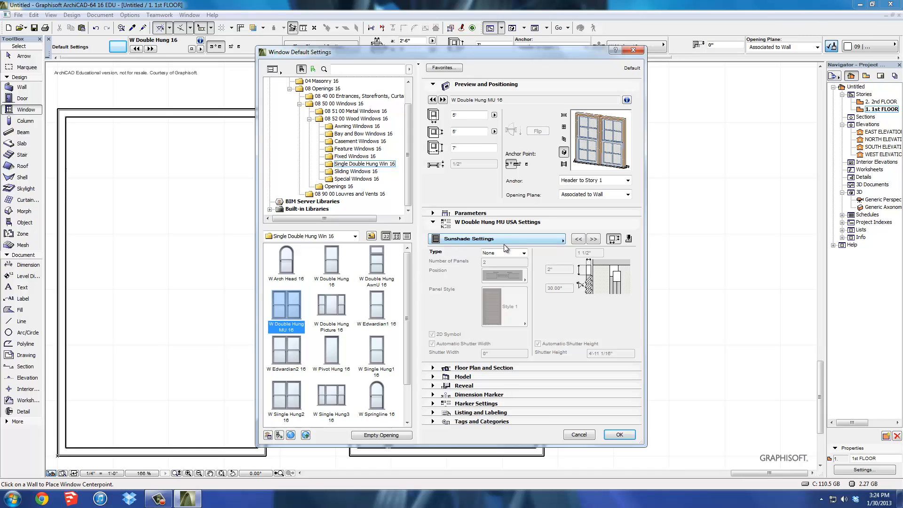
left_click(594, 239)
left_click(594, 239)
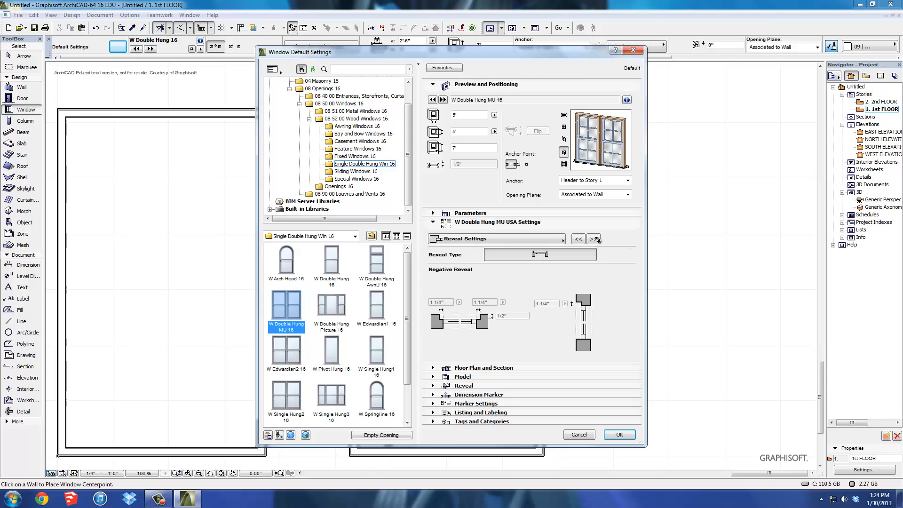
left_click(620, 435)
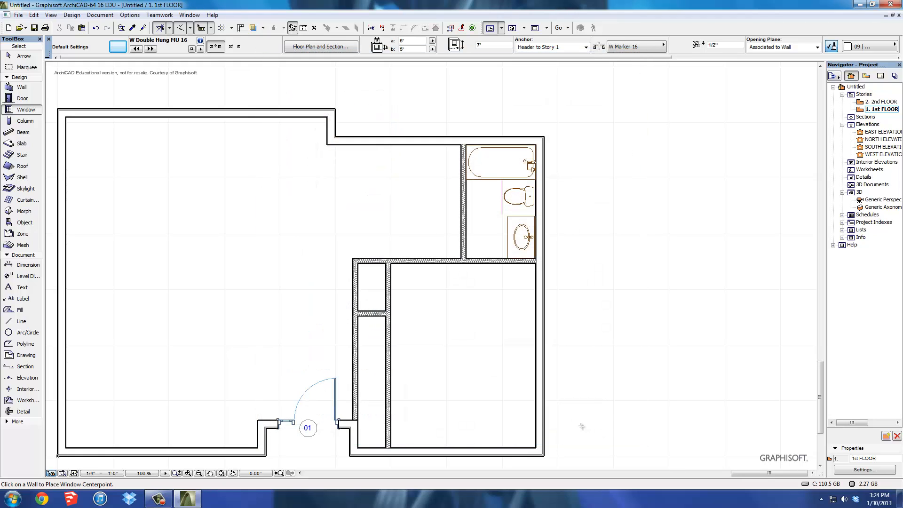
Step: Place the double-hung window in the right exterior wall of the lower-right room, choosing the outer side for its reveal orientation
left_click(536, 362)
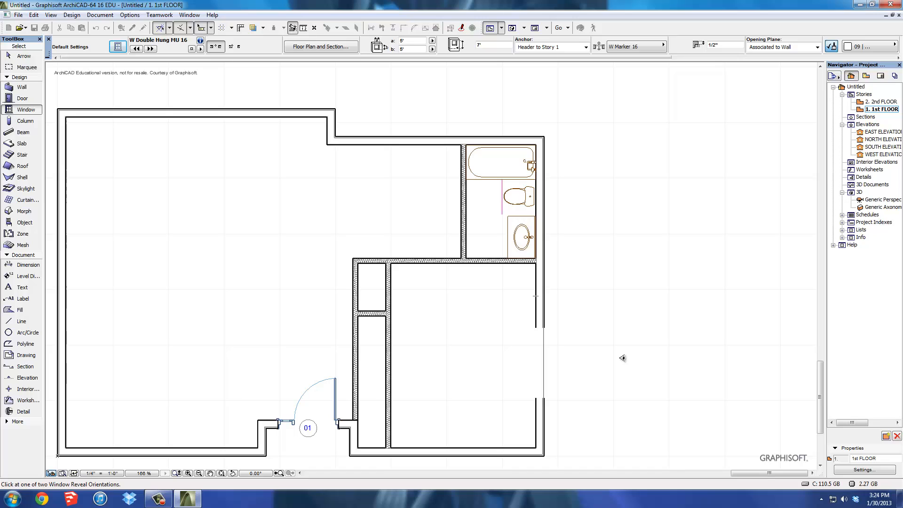
left_click(622, 358)
left_click(587, 358)
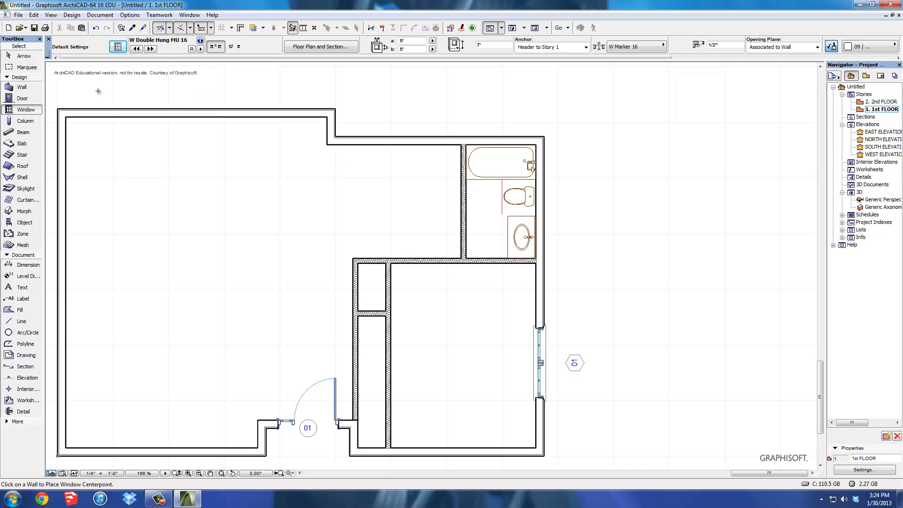
Step: Move the new window's marker straight across the wall from the outside to just inside the room, and deselect the window
left_click(23, 56)
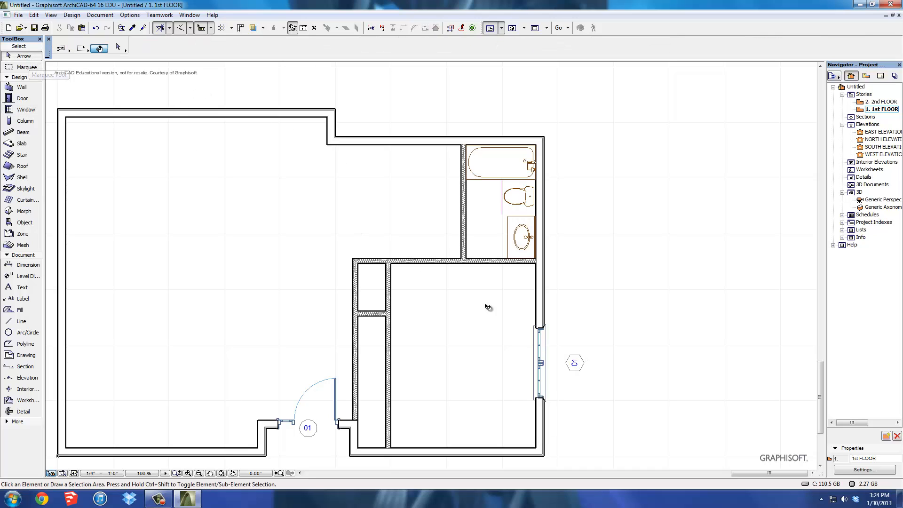
left_click(574, 363)
left_click(574, 363)
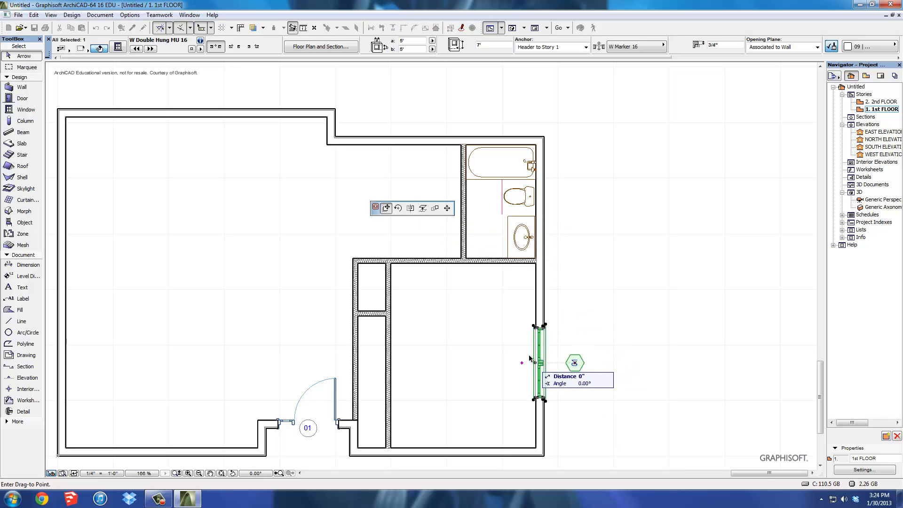
left_click(447, 208)
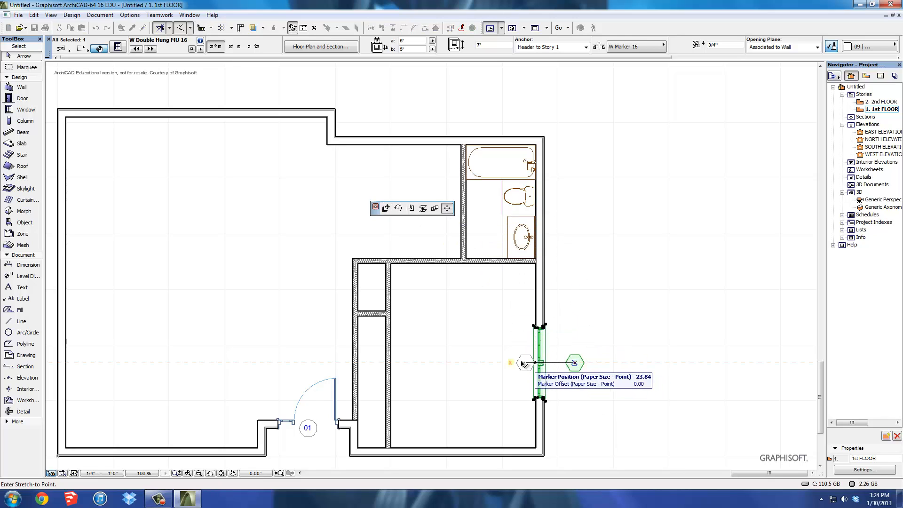
left_click(522, 363)
left_click(555, 379)
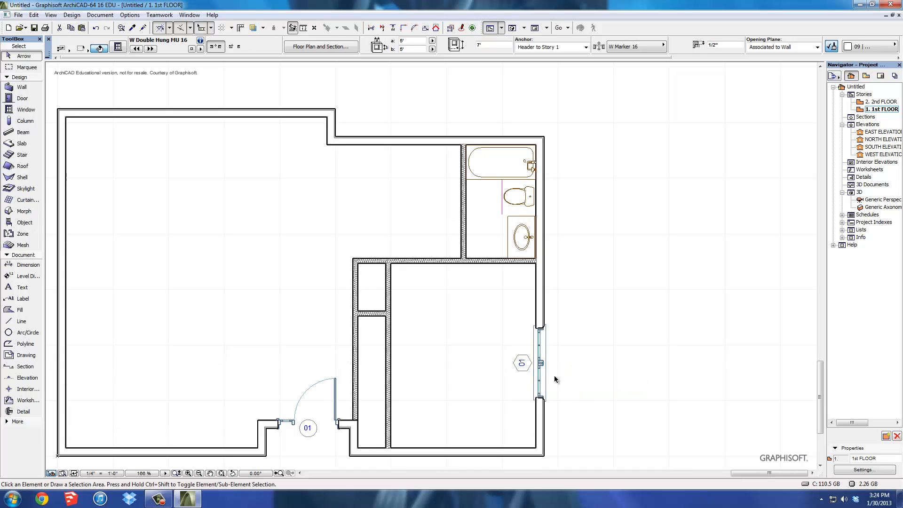